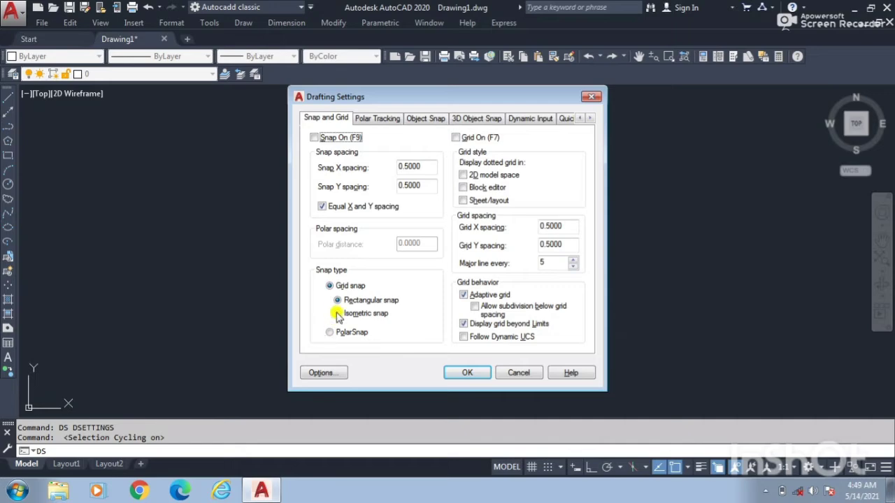
Set the grid snap type to Isometric snap and turn on Ortho mode
left_click(337, 314)
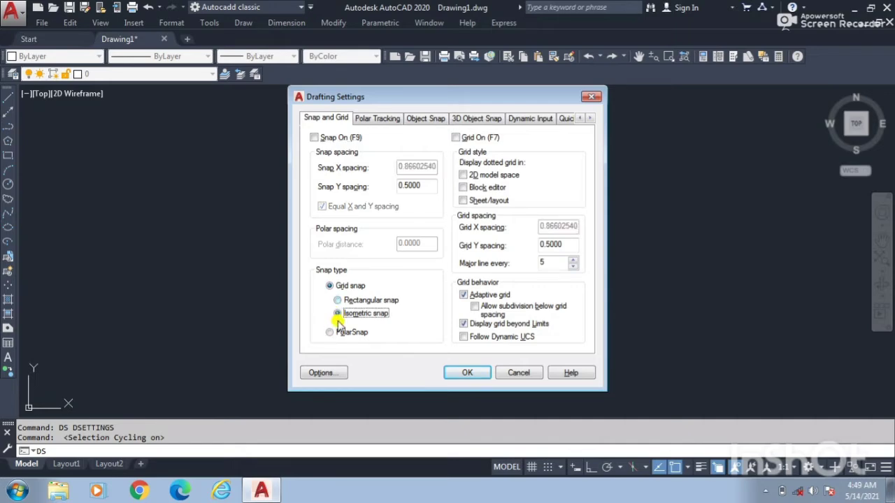
left_click(465, 372)
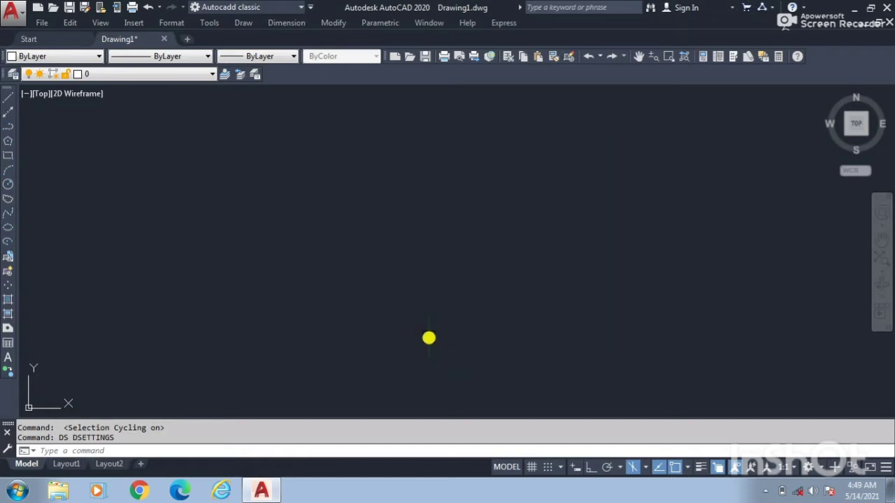
type("l")
key("Return")
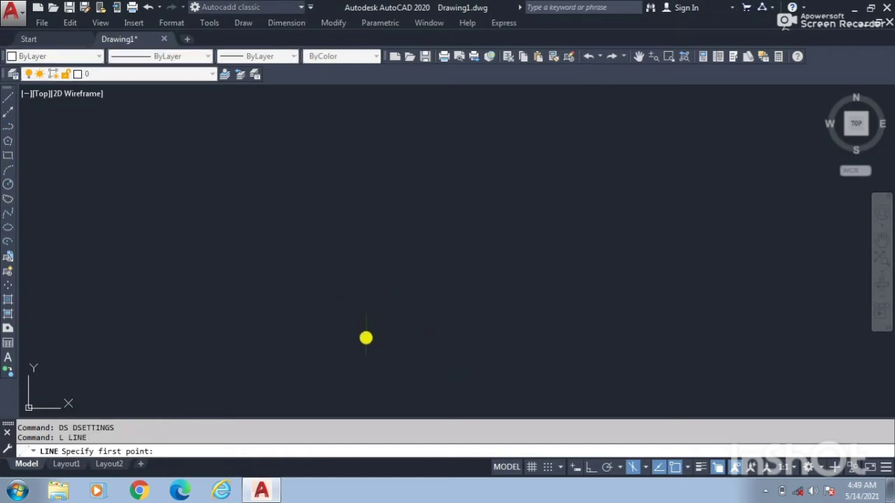
left_click(368, 338)
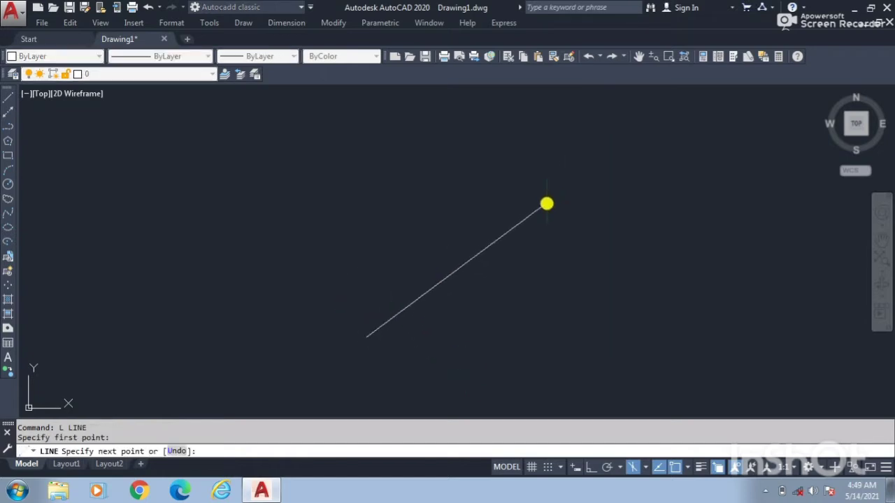
key("F8")
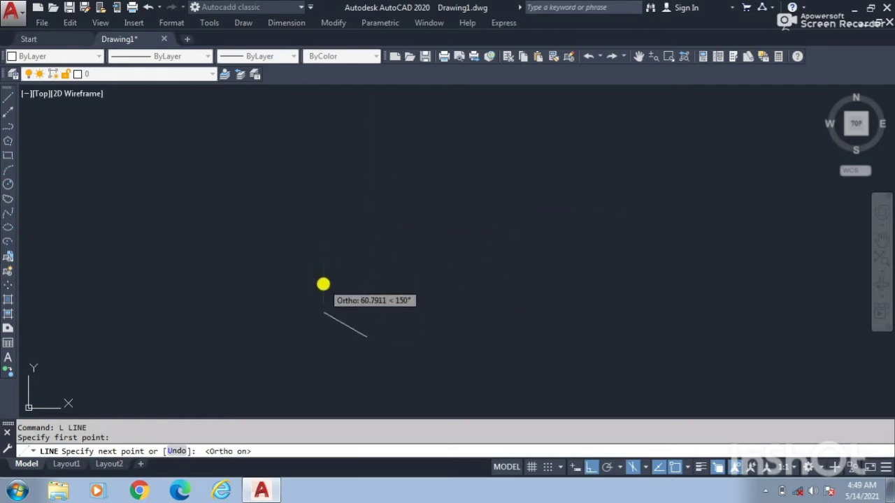
key("Escape")
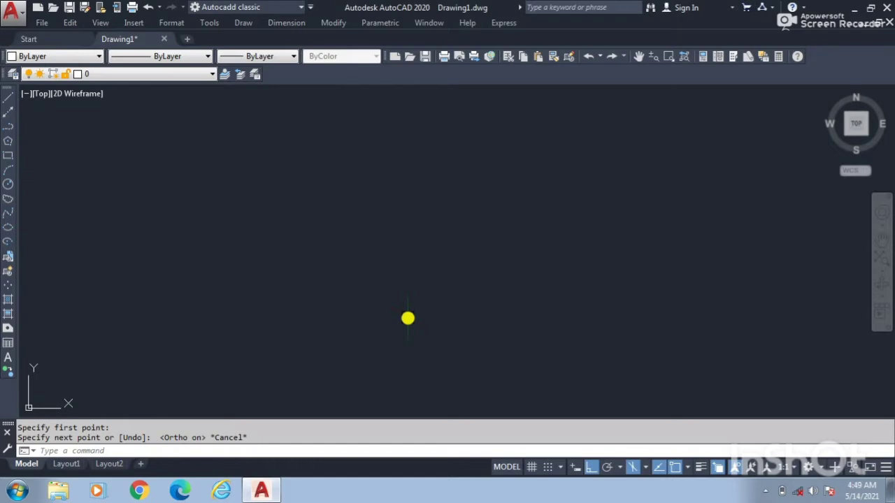
Draw an isocircle of radius 20 in the lower middle of the drawing area, on the left isoplane
type("el")
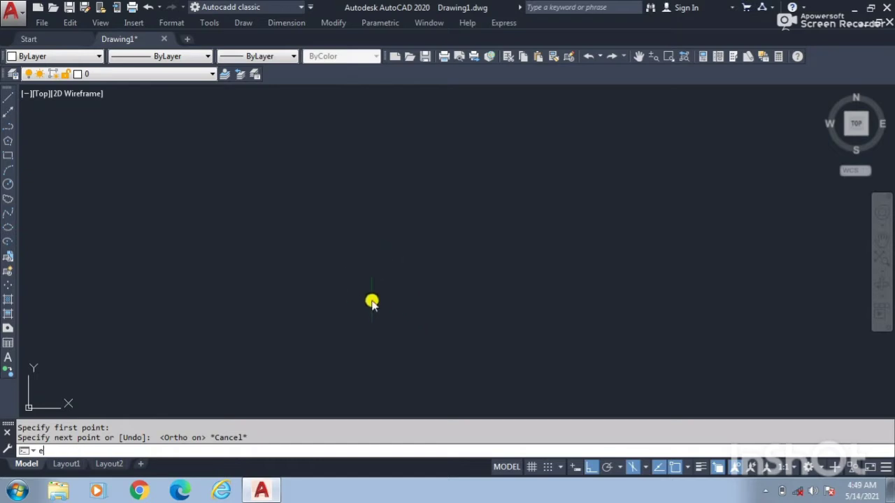
key("Return")
type("i")
key("Return")
left_click(418, 283)
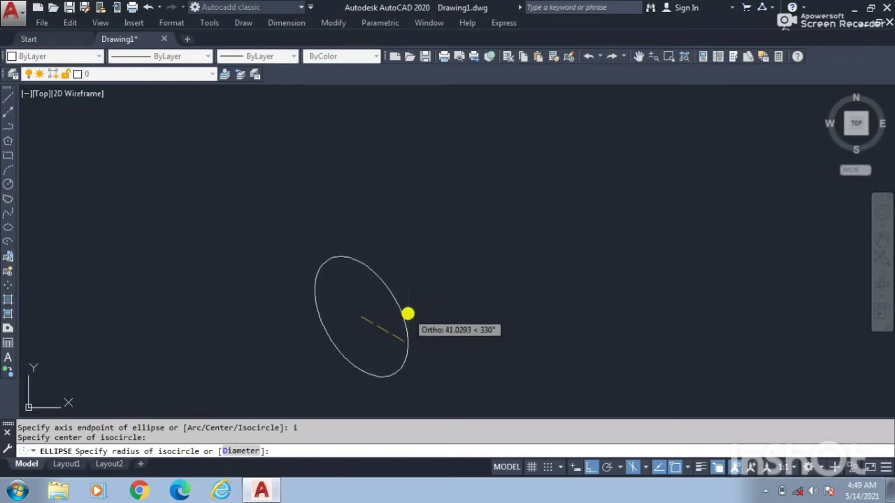
type("20")
key("Return")
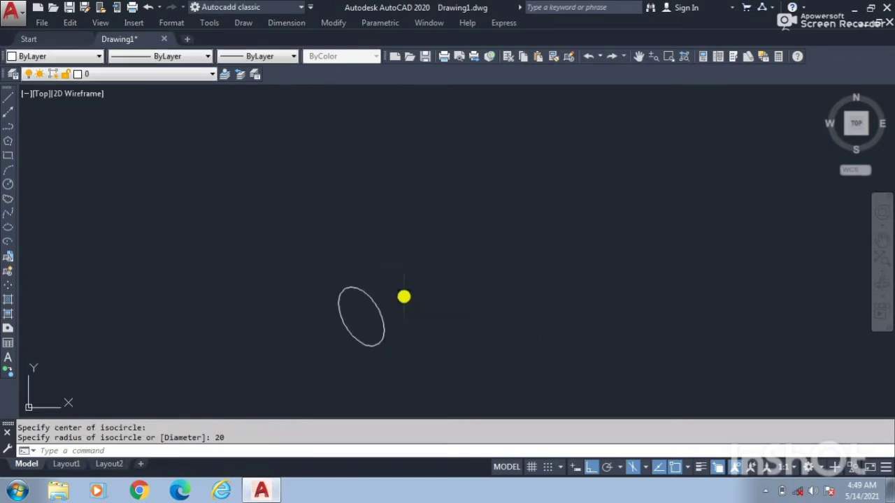
Draw a 20-unit line straight up from the centre of the isocircle
scroll(363, 315, "up", 2)
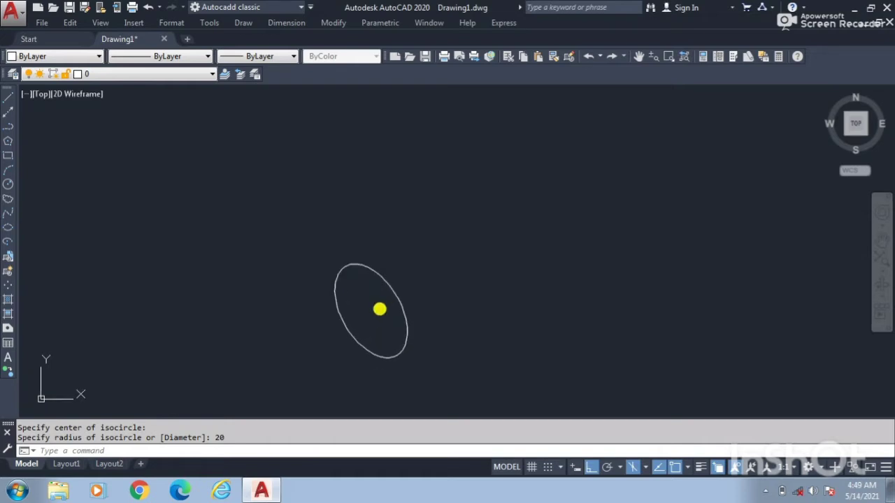
type("1")
key("Return")
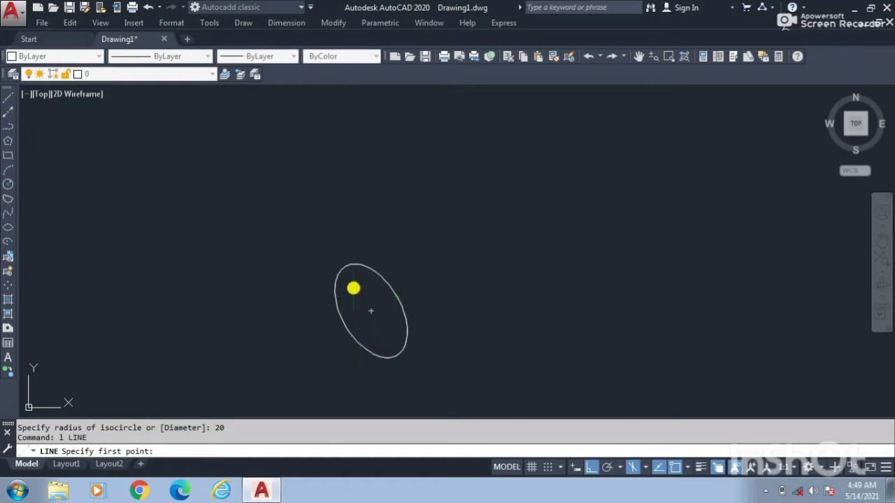
type("1")
key("Return")
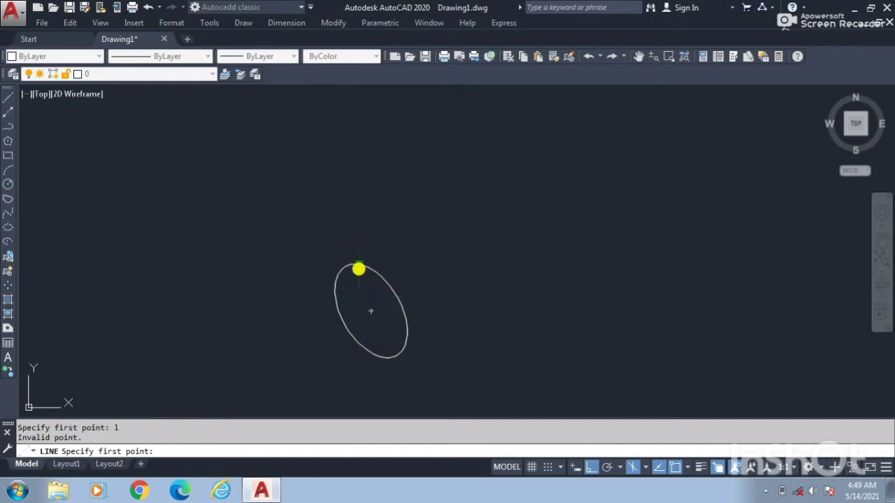
left_click(371, 311)
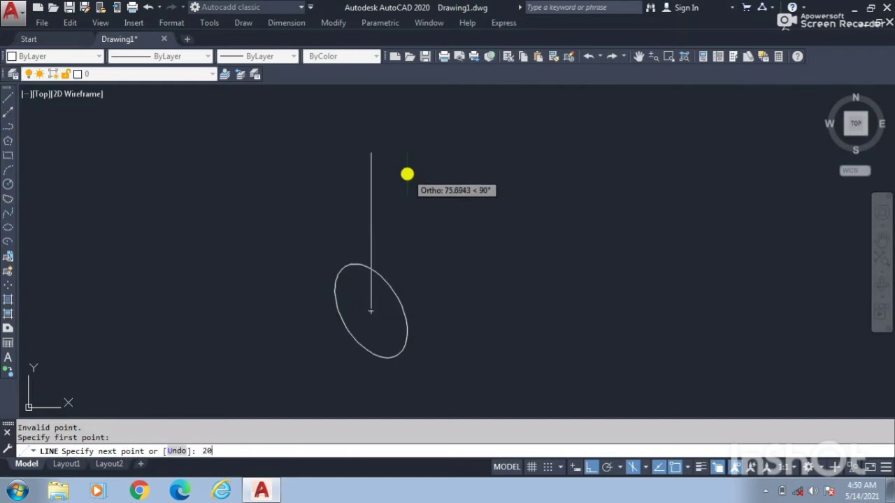
type("20")
key("Return")
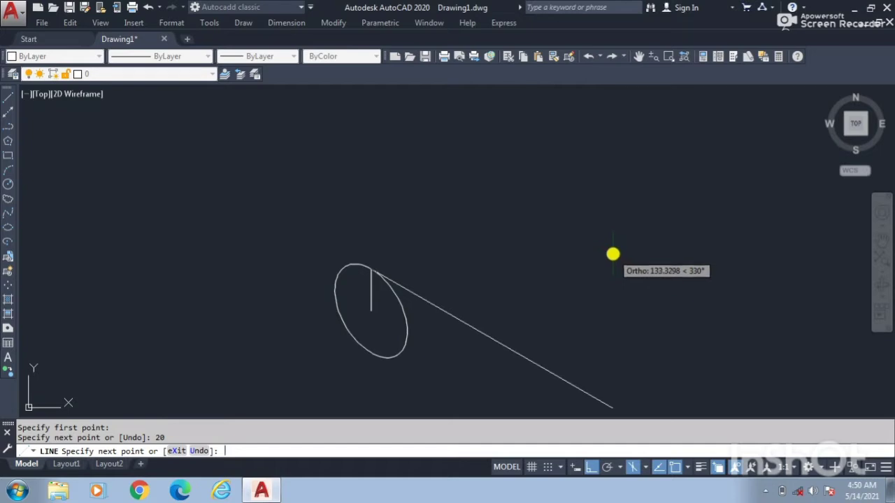
Continue the line to outline the left face: 30 units at 330°, 20 up, 60 at 150°, 20 down and 30 at 330°
type("30")
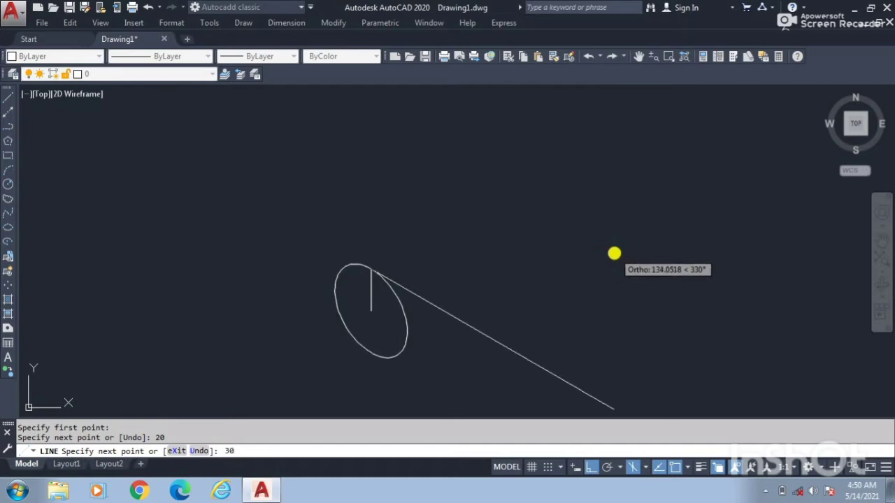
key("Return")
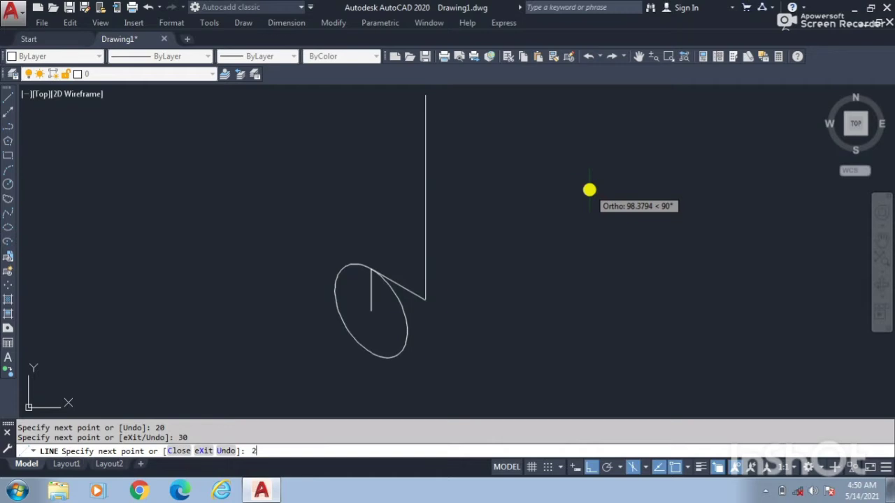
key("Return")
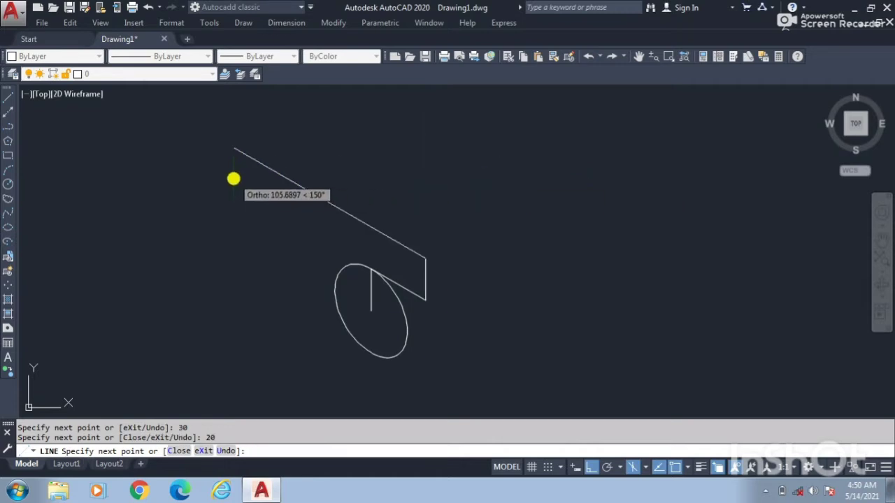
type("60")
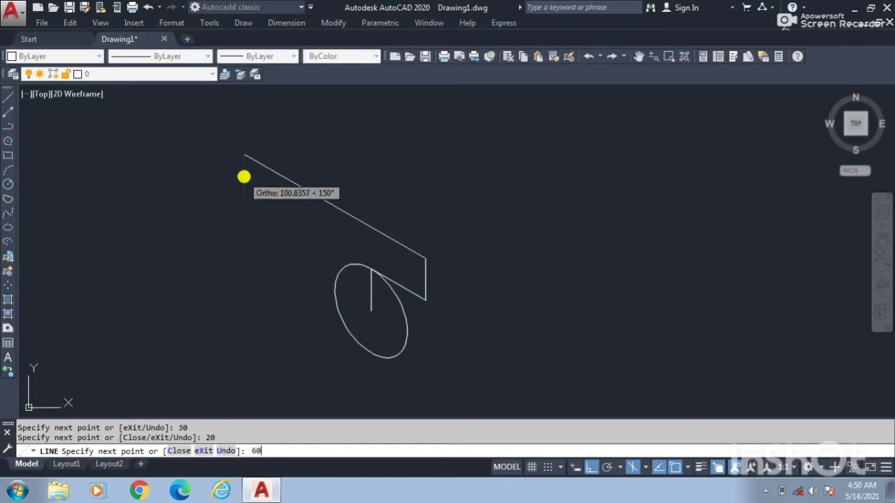
key("Return")
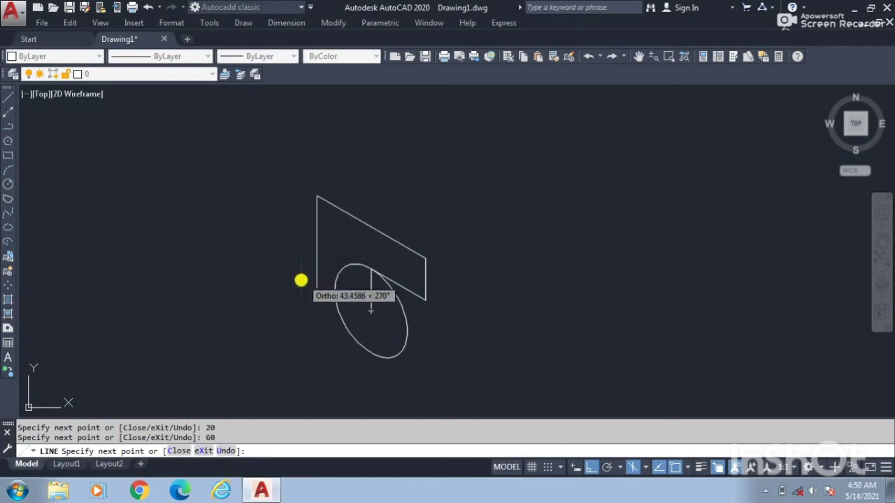
type("20")
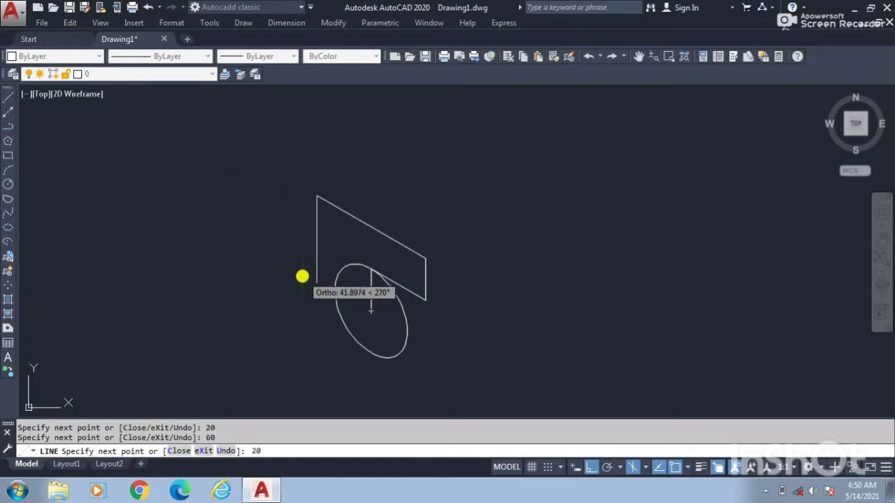
key("Return")
type("3")
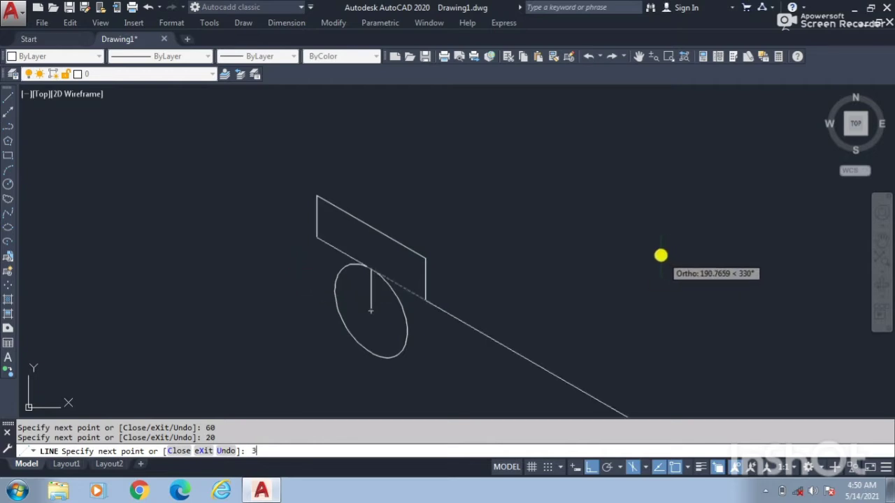
type("0")
key("Return")
key("Return")
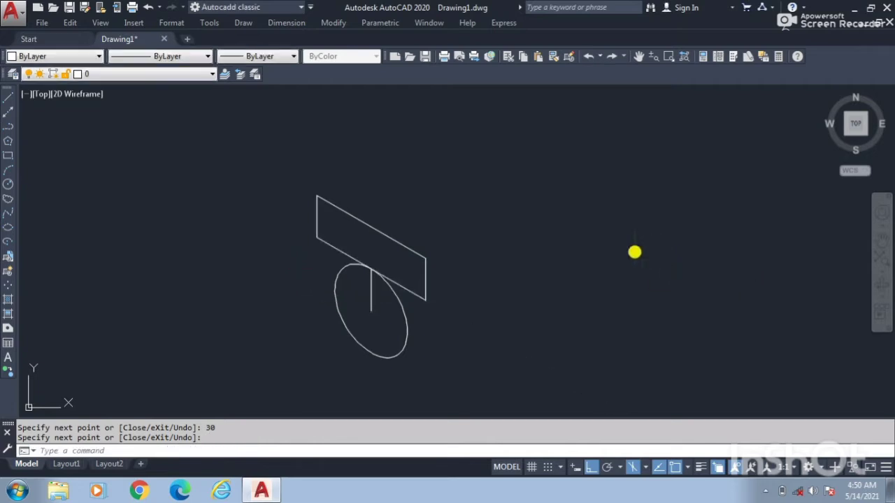
Draw a 70-unit line at 30° on the Top isoplane from the left face's lower front corner
middle_click_drag(518, 305, 507, 295)
type("L")
key("Return")
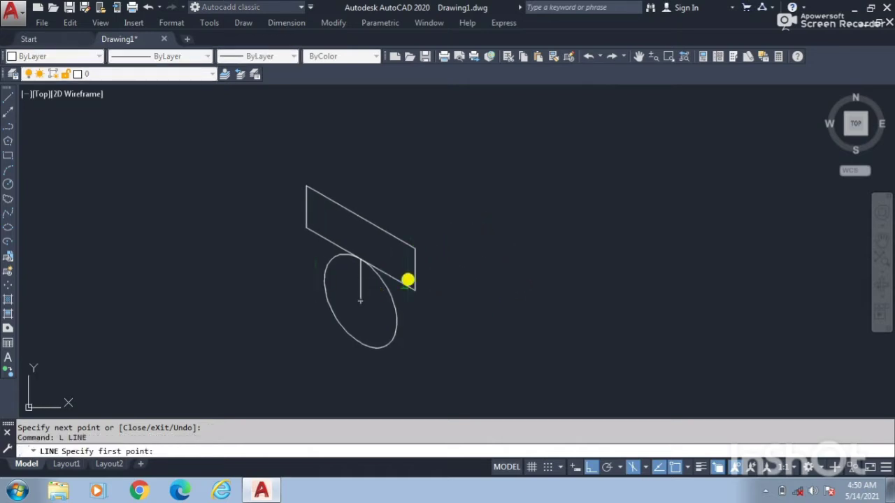
left_click(412, 290)
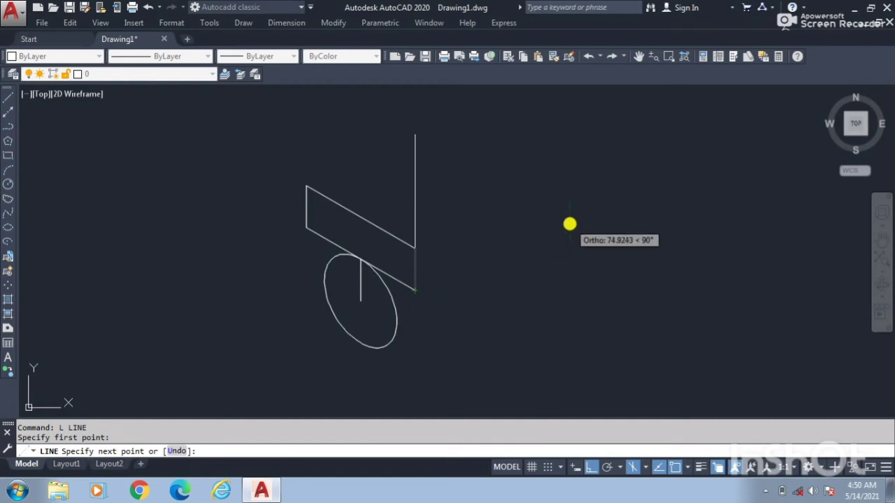
key("F5")
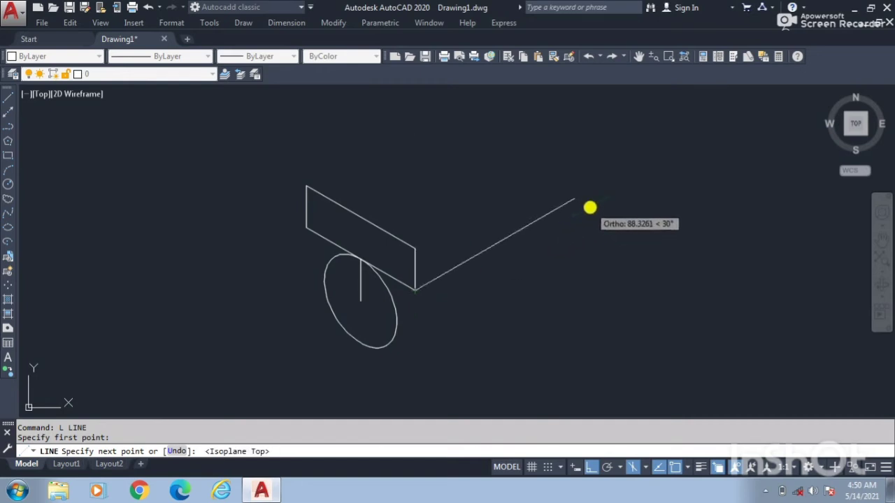
type("70")
key("Return")
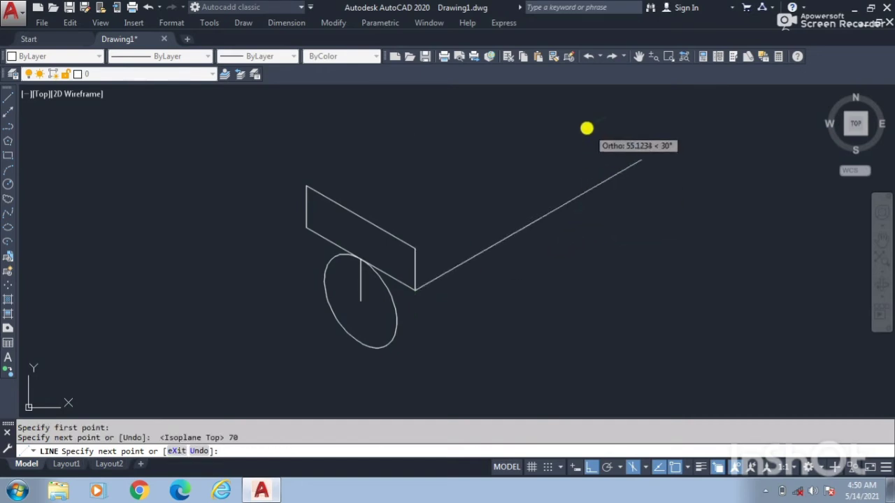
Continue the line on the Right isoplane 20 units up and 70 units back at 210° to close the right face
key("F5")
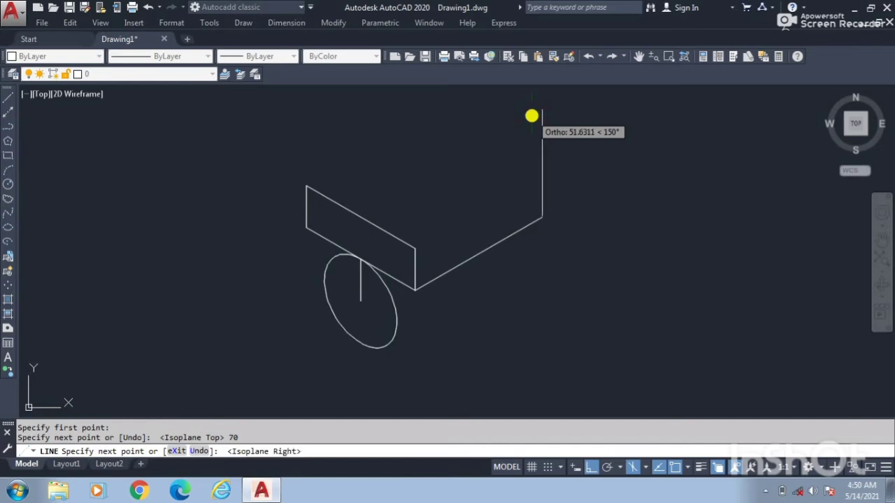
type("20")
key("Return")
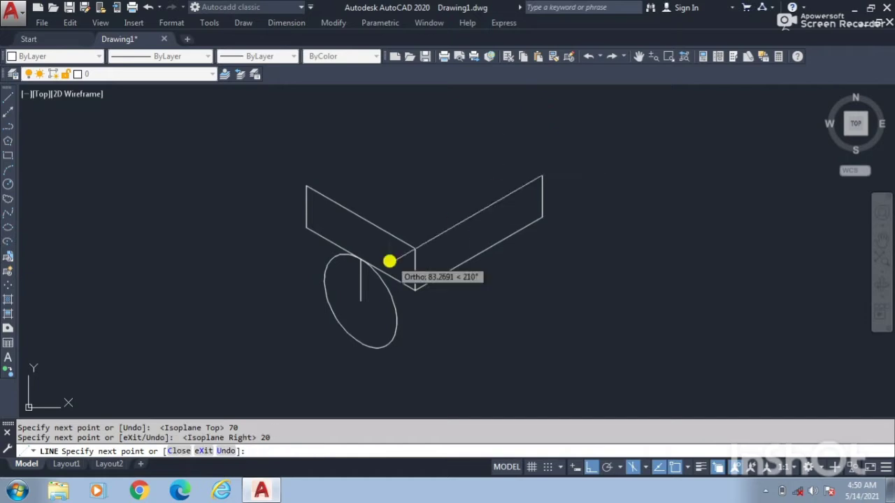
type("70")
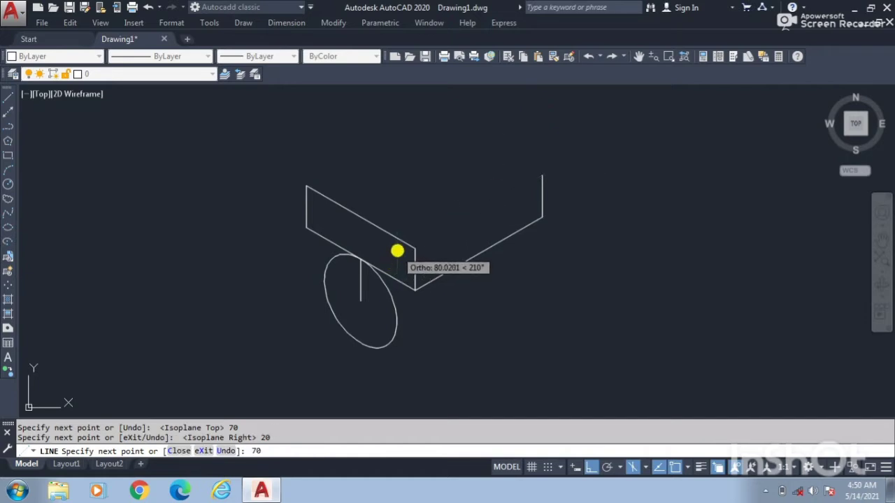
key("Return")
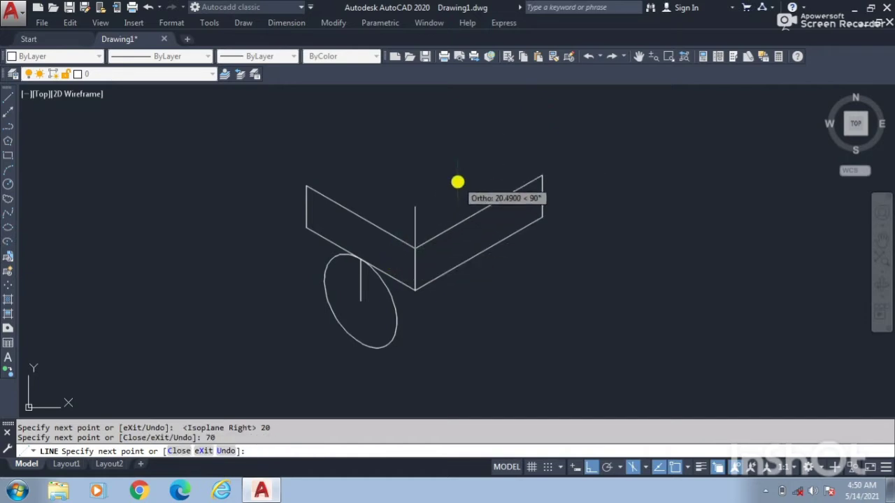
key("Return")
Draw a 70-unit line at 30° from the midpoint of the left face's top edge
middle_click_drag(461, 156, 466, 168)
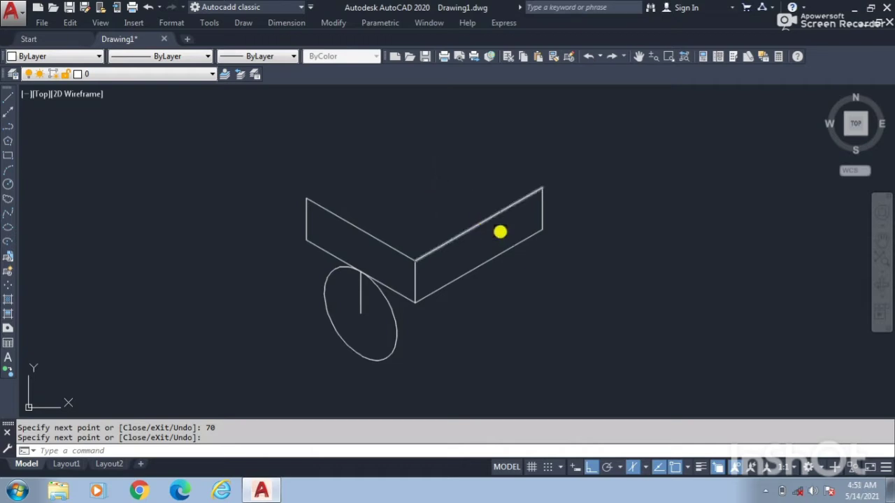
middle_click_drag(466, 176, 467, 208)
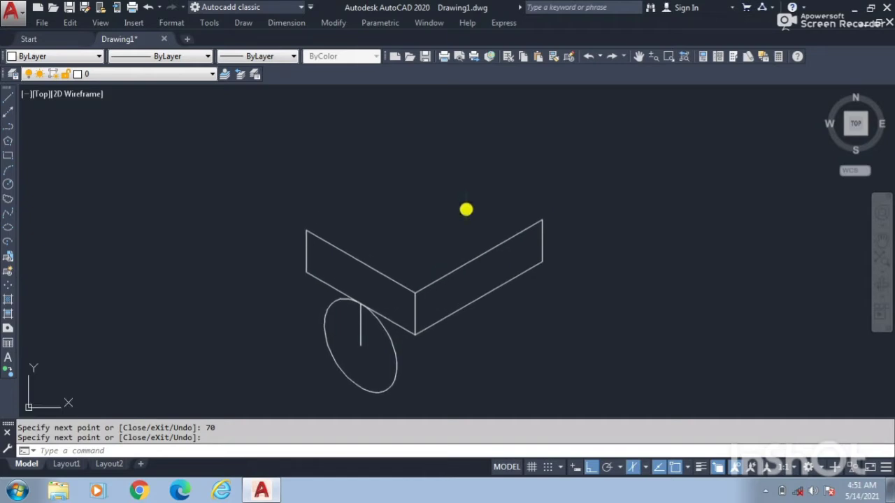
type("l")
key("Return")
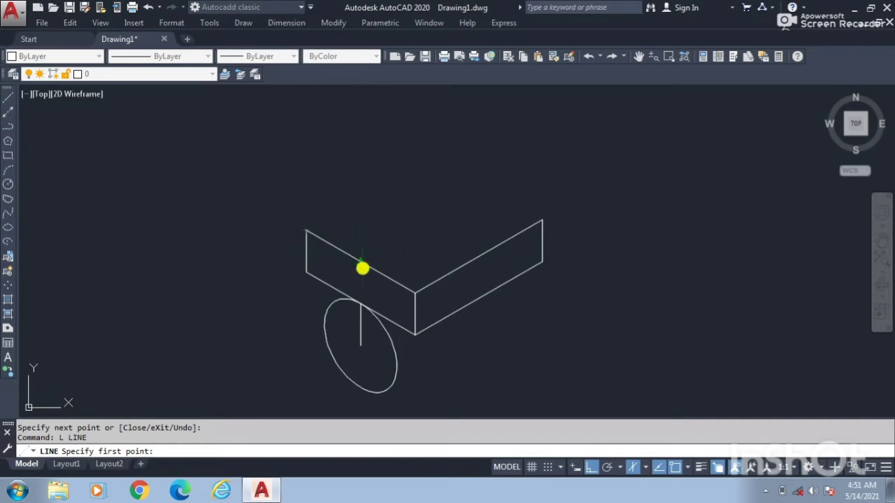
left_click(360, 261)
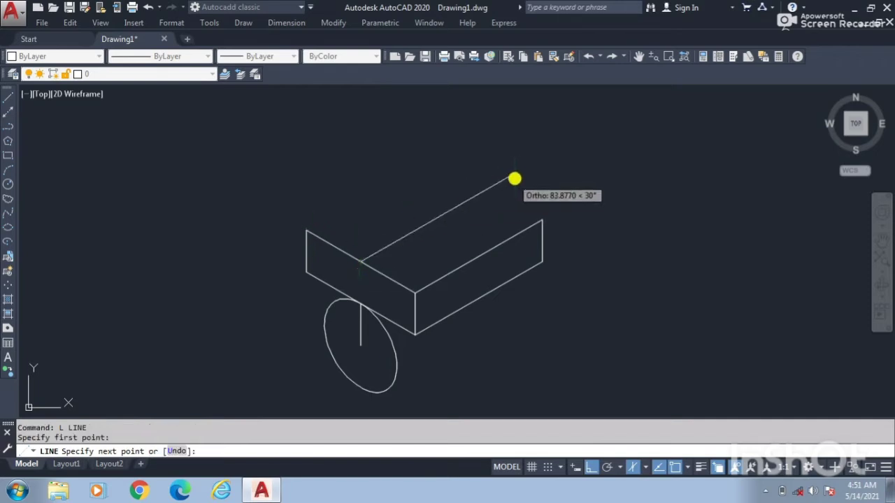
type("7")
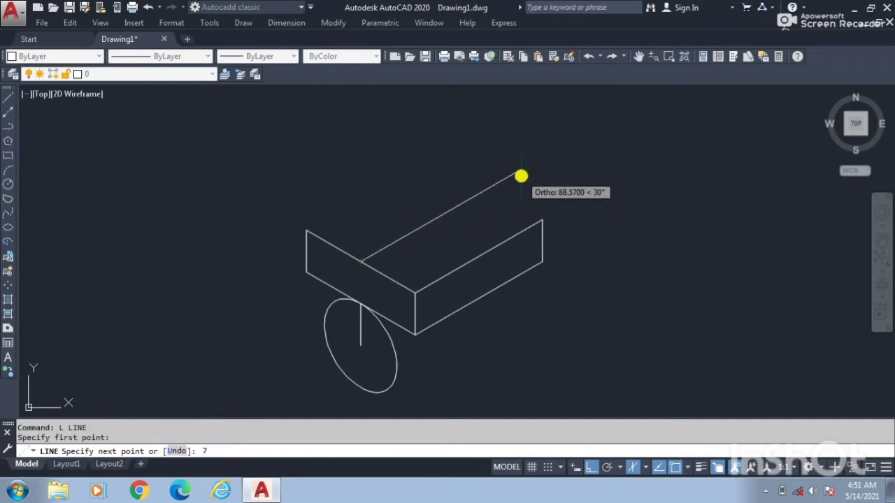
type("0")
key("Return")
Continue the line 60 units straight up from the far end of the 70-unit centreline
left_click(503, 125)
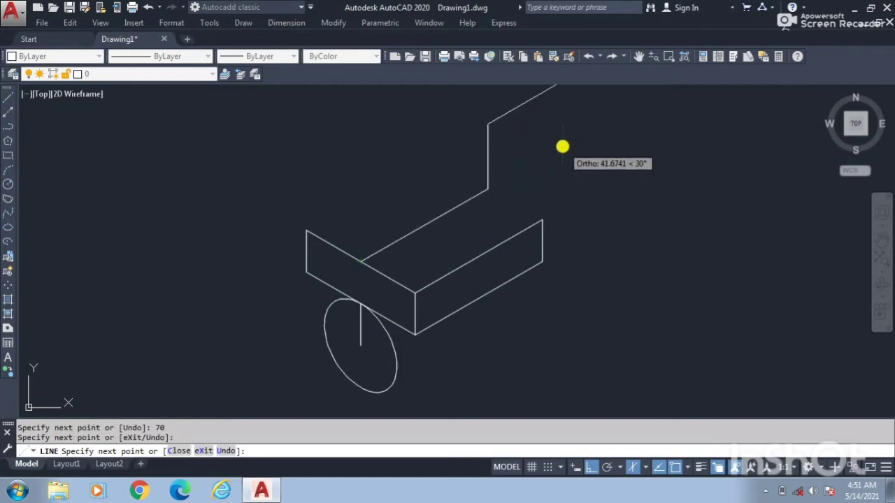
key("ctrl+z")
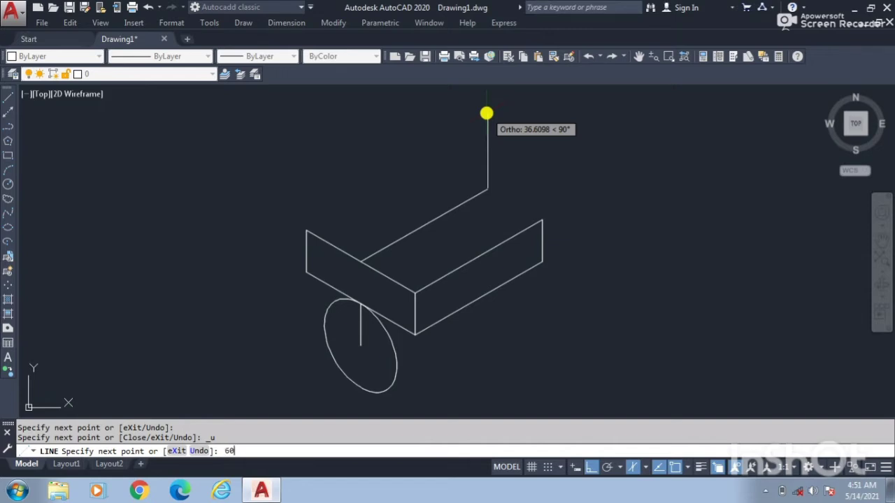
key("Return")
key("Return")
middle_click_drag(528, 137, 526, 207)
Draw an isocircle of radius 30 on the Left isoplane, centred on the upper end of the 60-unit vertical line
type("el")
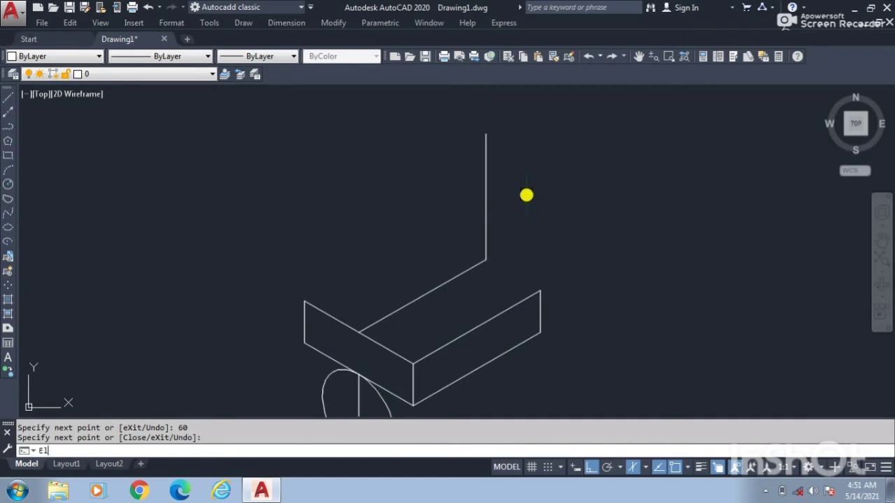
key("Return")
type("i")
key("Return")
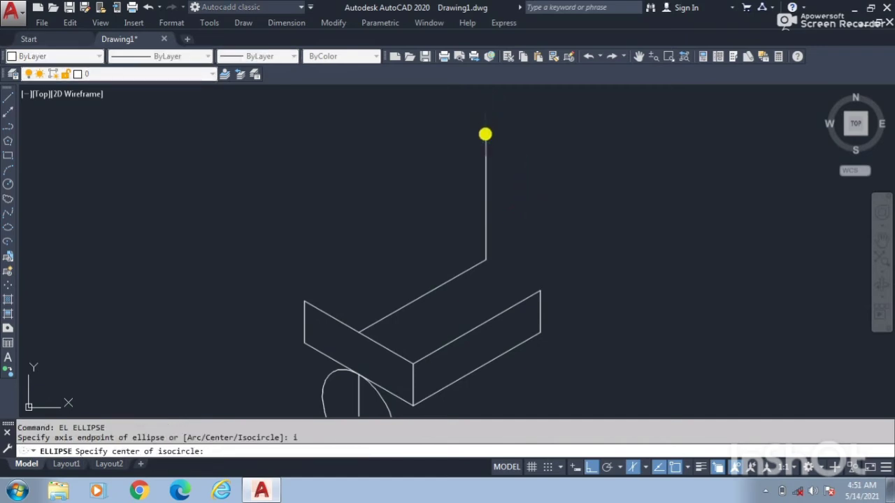
left_click(485, 134)
key("F5")
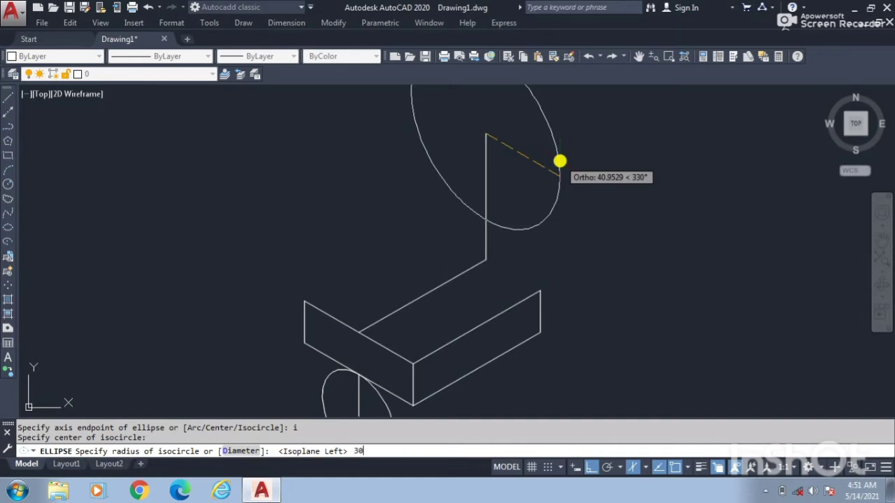
key("Return")
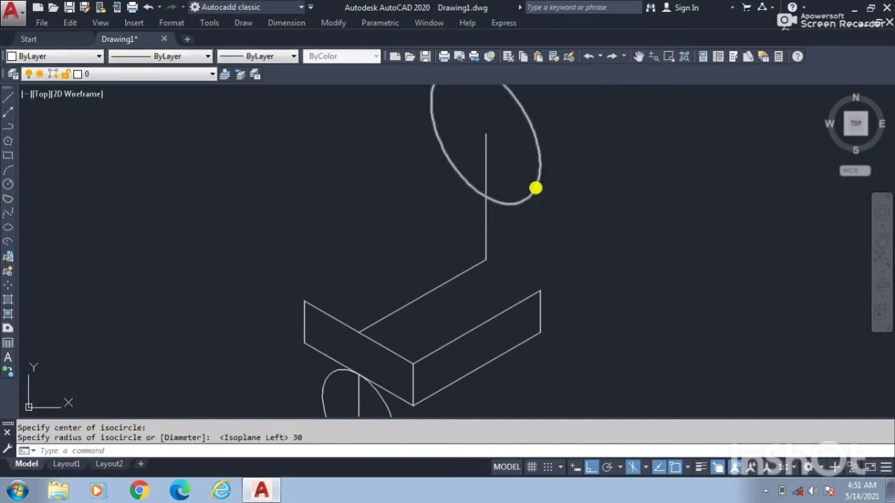
Copy the radius-30 isocircle from its centre 40 units at 210° on the Top isoplane
left_click(535, 187)
type("co")
key("Return")
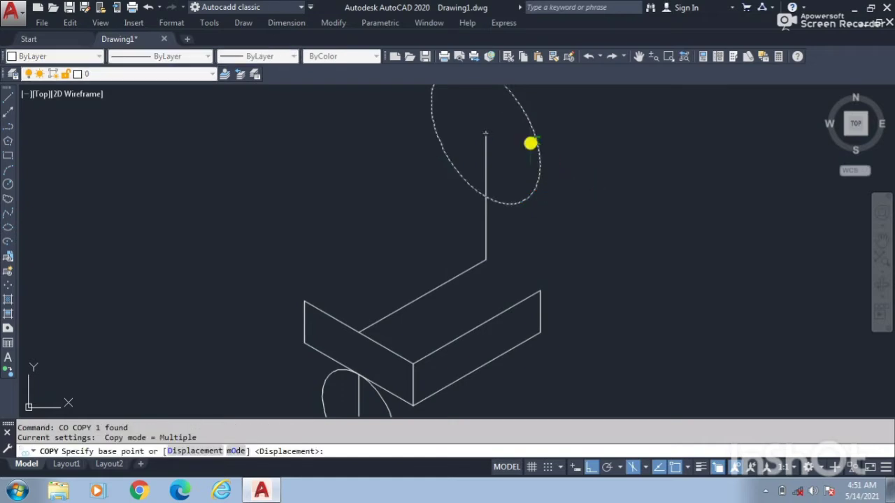
left_click(486, 138)
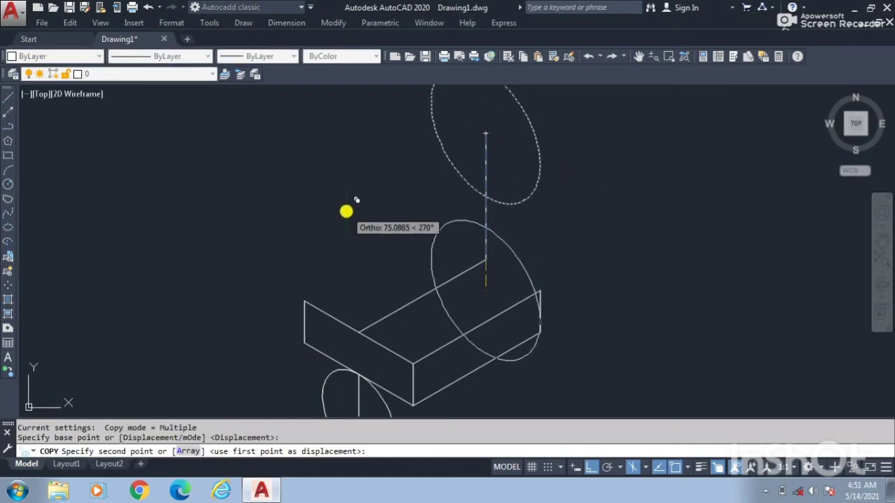
key("F5")
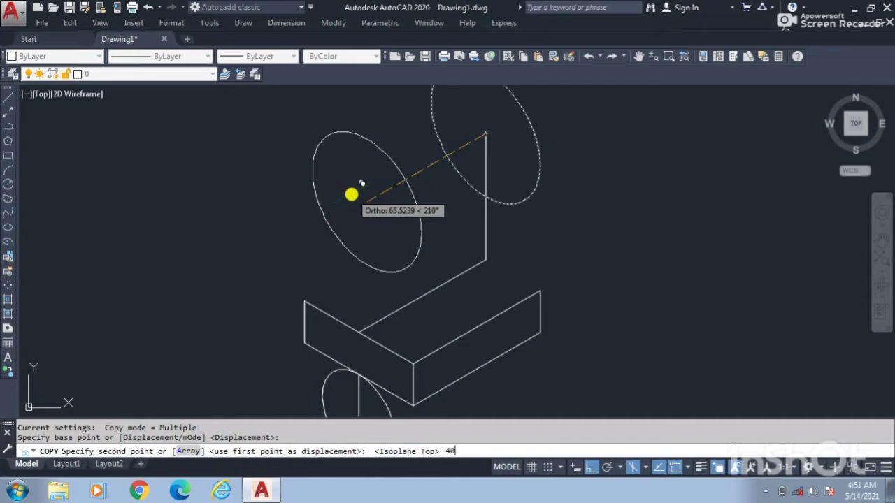
type("40")
key("Return")
key("Return")
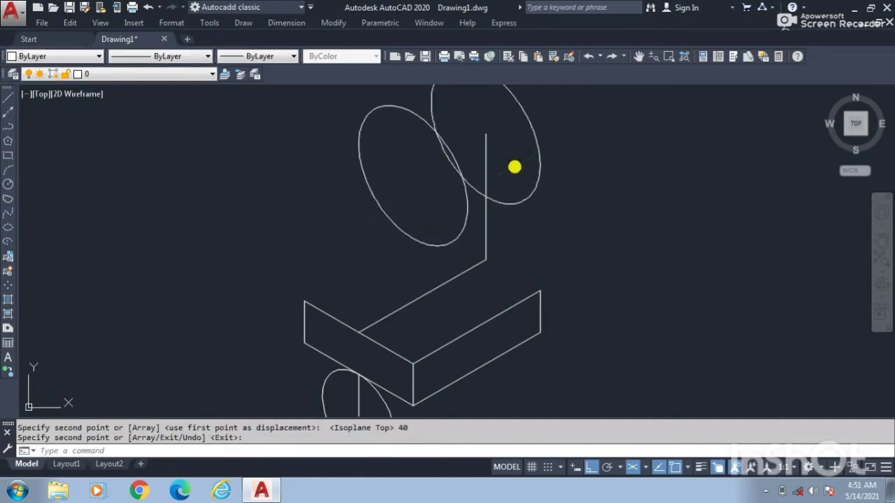
Draw a line at 30° joining the upper edges of the front and rear isocircles to form the cylinder's upper outline
middle_click_drag(514, 166, 485, 205)
type("l")
key("Return")
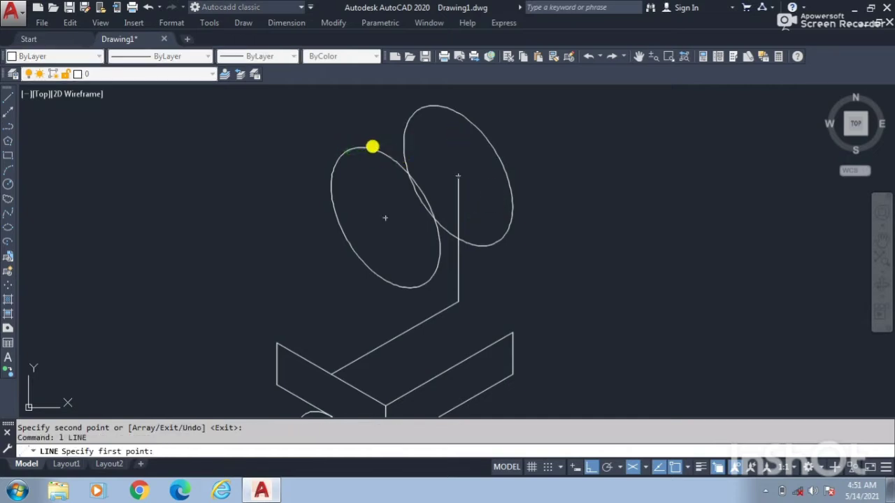
left_click(347, 151)
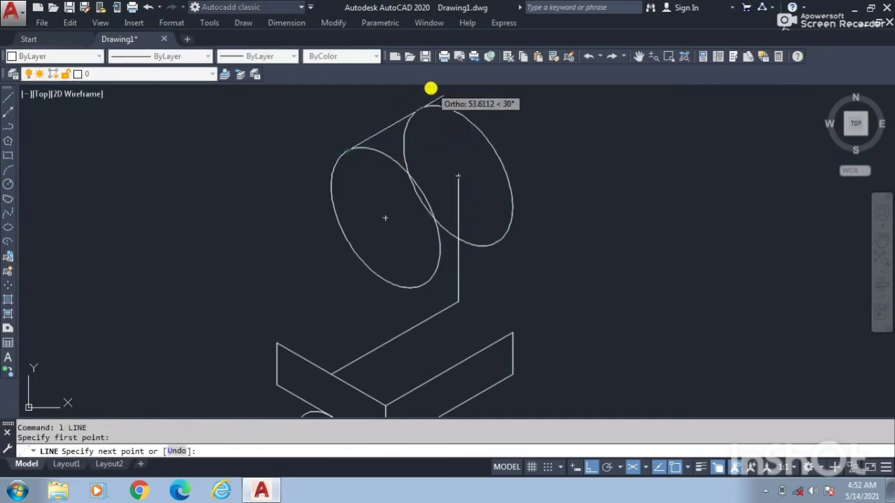
left_click(413, 110)
key("Return")
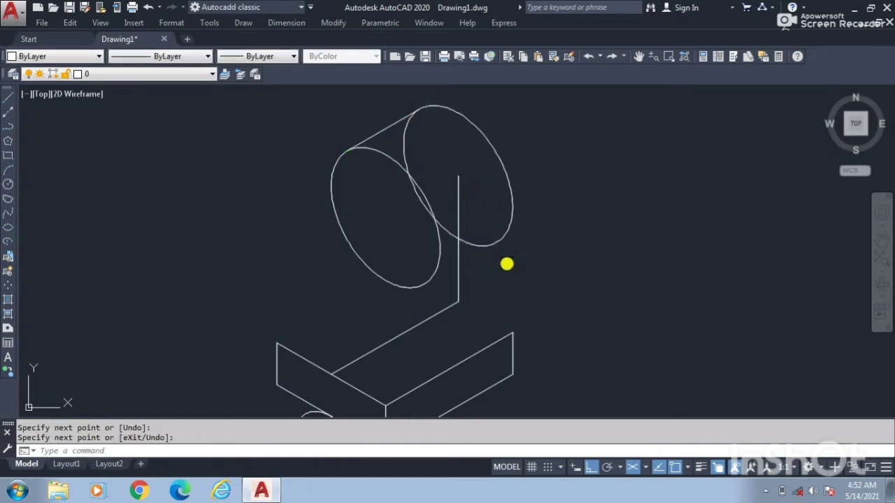
Copy the rear isocircle from its centre 10 units at 210° towards the front one
left_click(511, 222)
type("co")
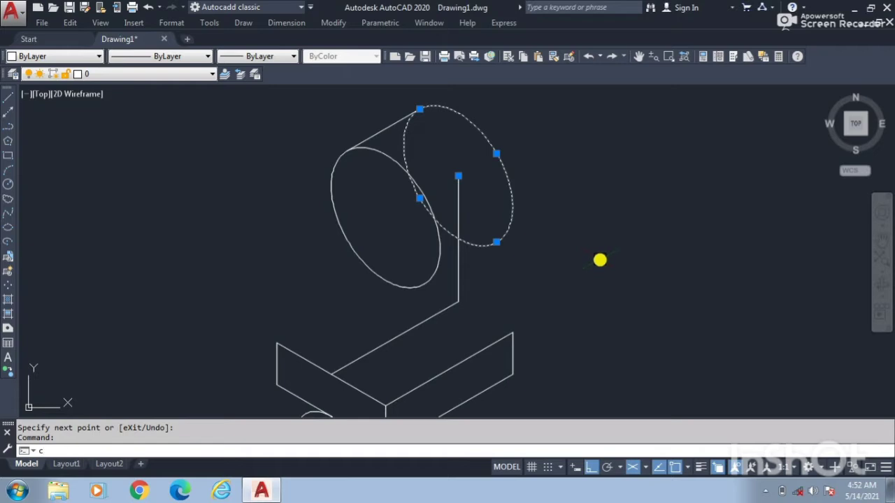
key("Return")
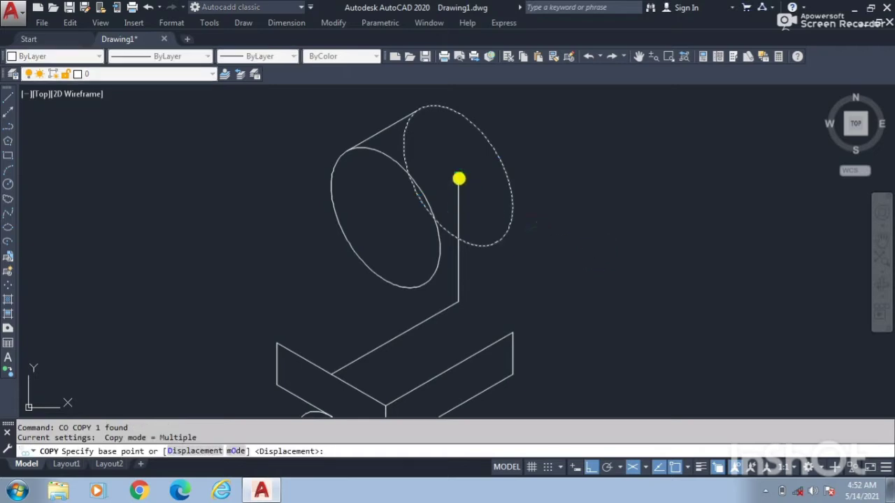
left_click(458, 177)
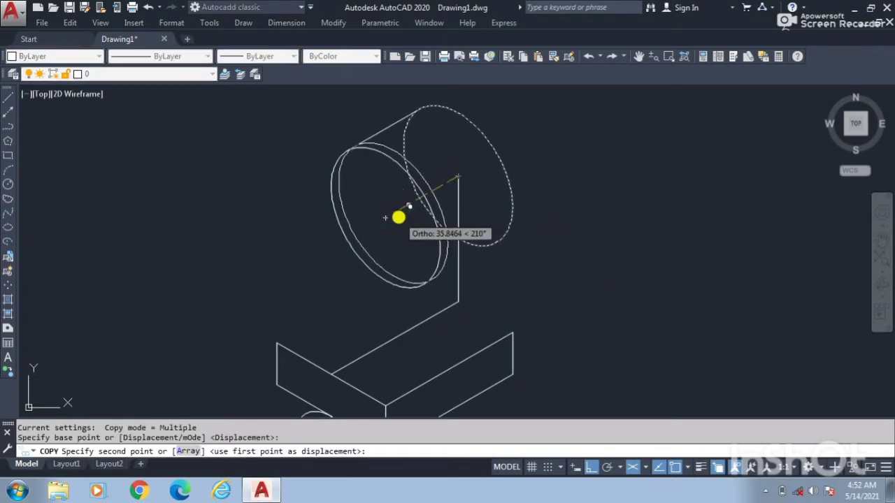
type("10")
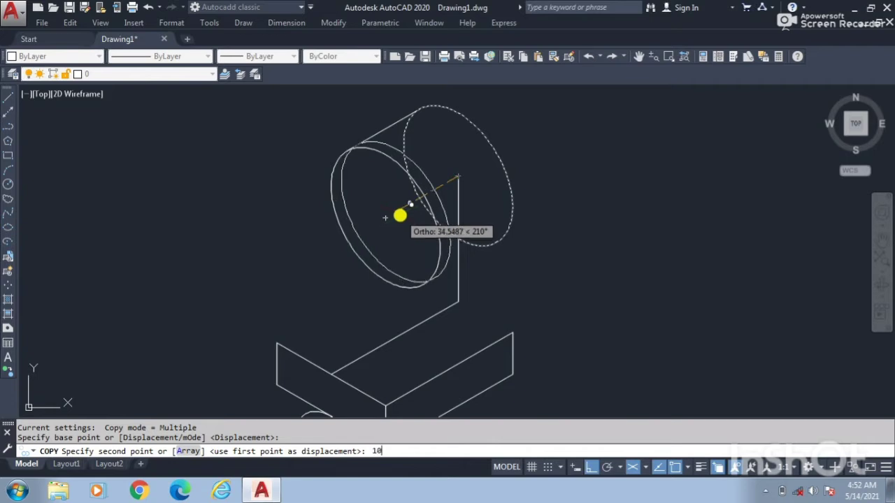
key("Return")
key("Escape")
Draw the cylinder's lower outline from the lower edge of the front isocircle to that of the middle isocircle
type("l")
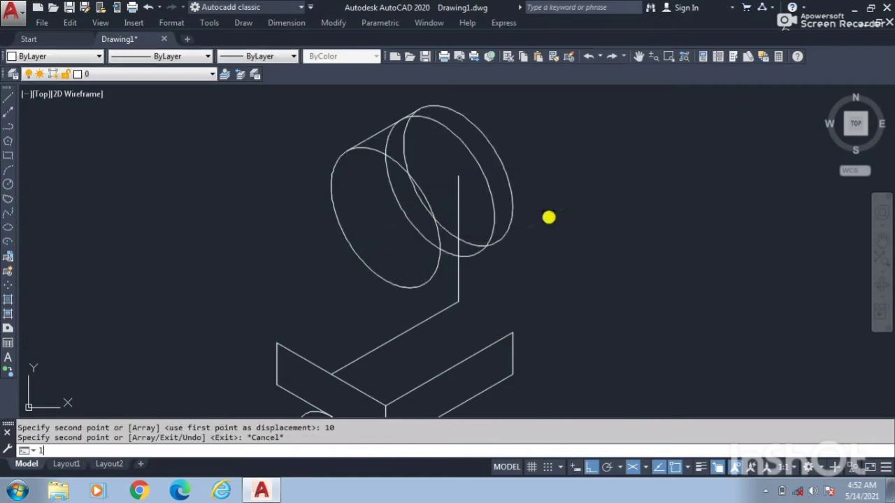
key("Return")
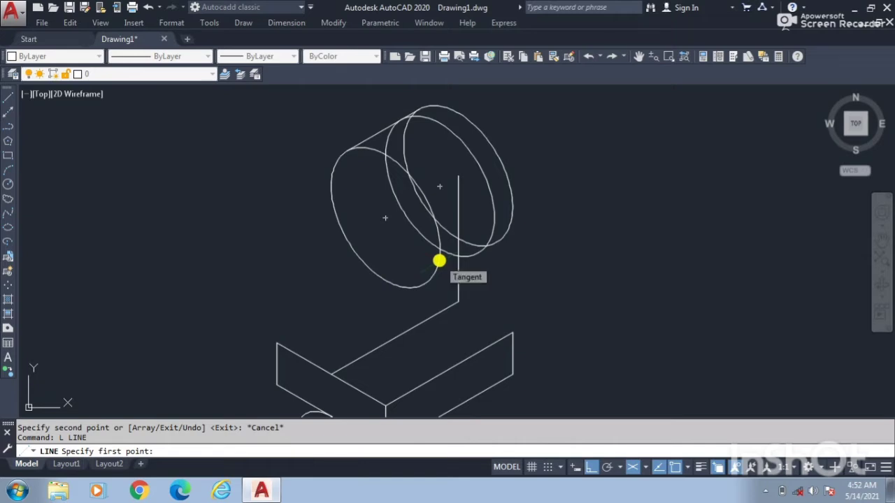
left_click(422, 285)
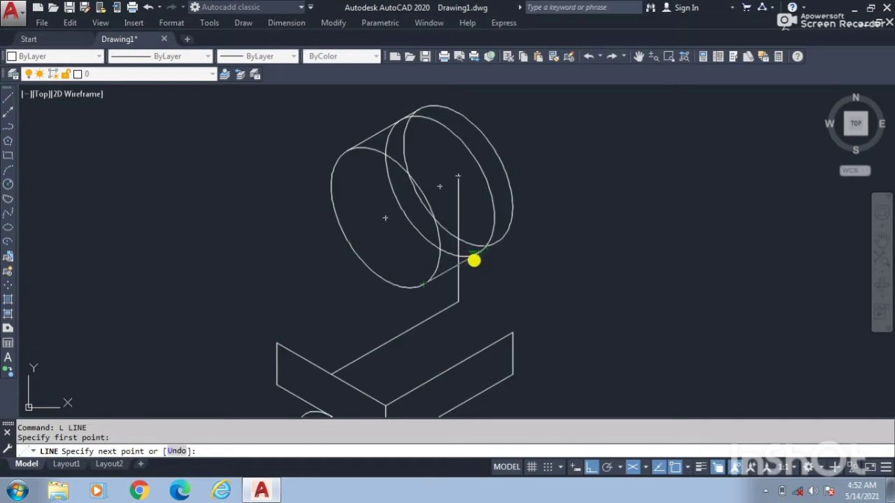
left_click(476, 256)
key("Return")
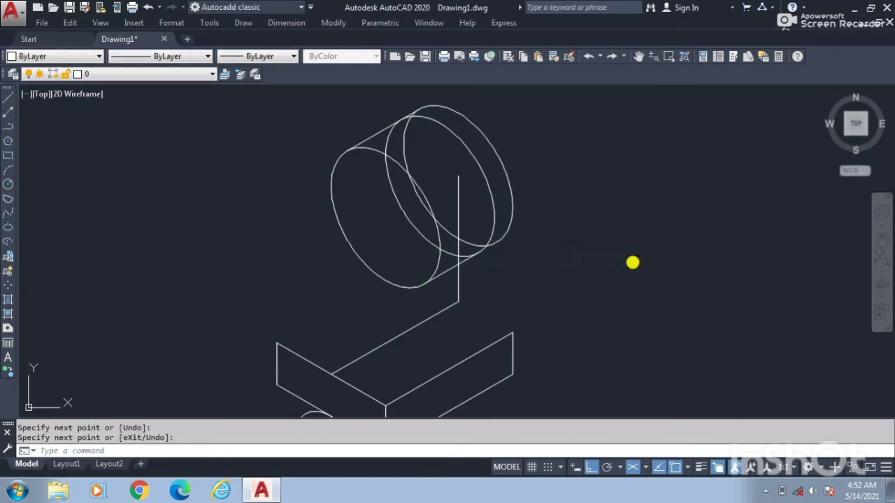
type("l")
key("Return")
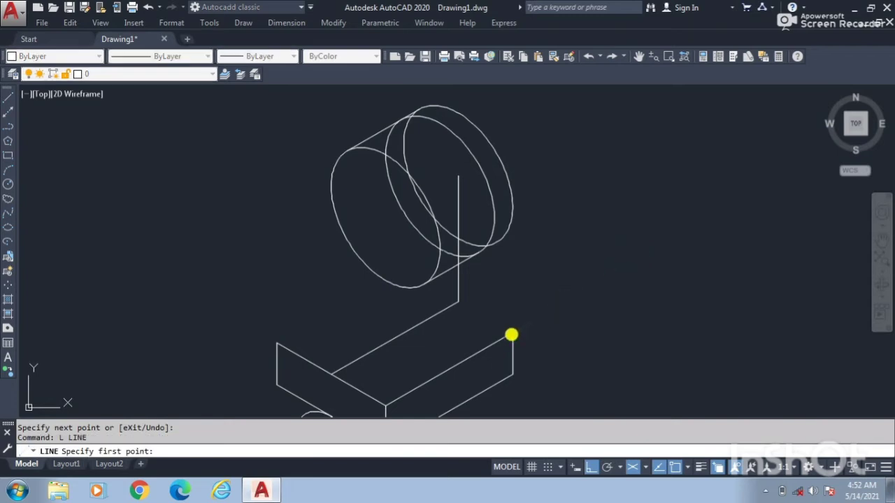
left_click(514, 336)
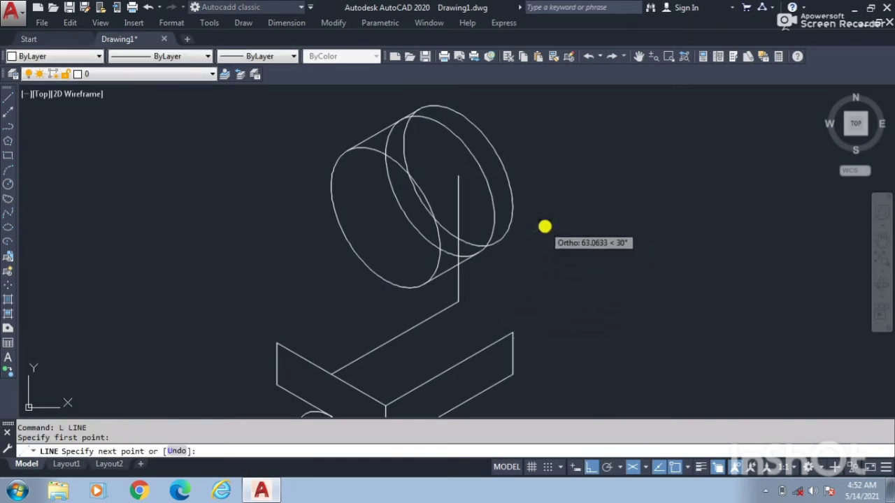
key("Escape")
Draw a vertical line on the Right isoplane from the right face's upper rear corner up to the rear isocircle's edge
type("l")
key("Return")
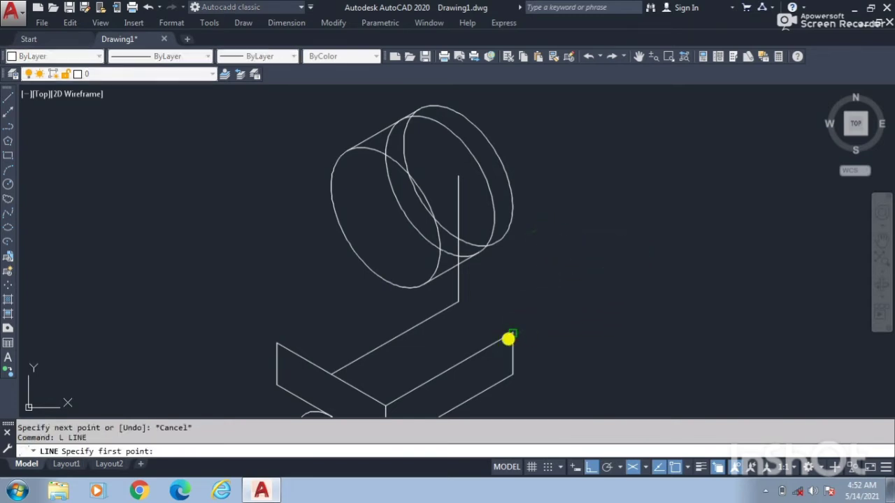
left_click(508, 339)
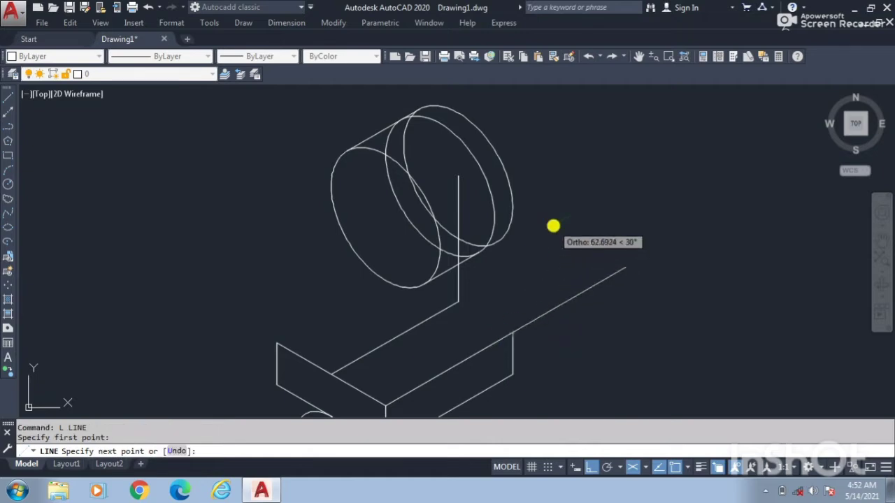
key("F5")
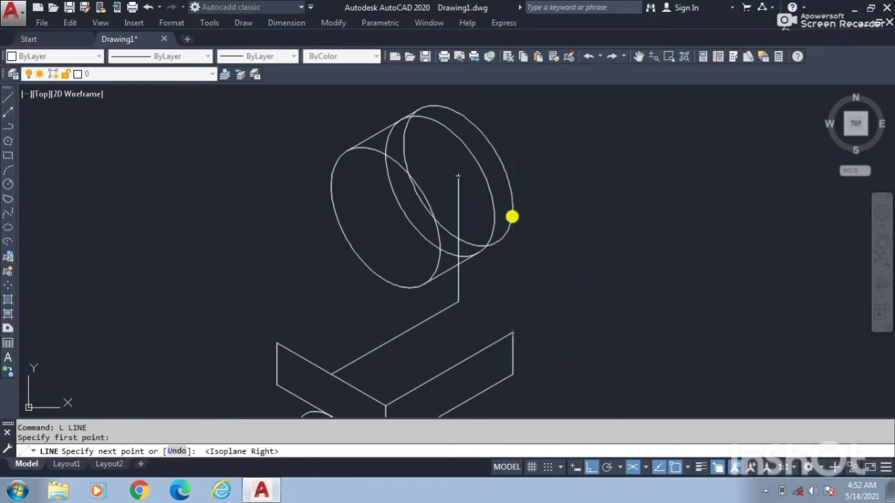
left_click(511, 209)
key("Return")
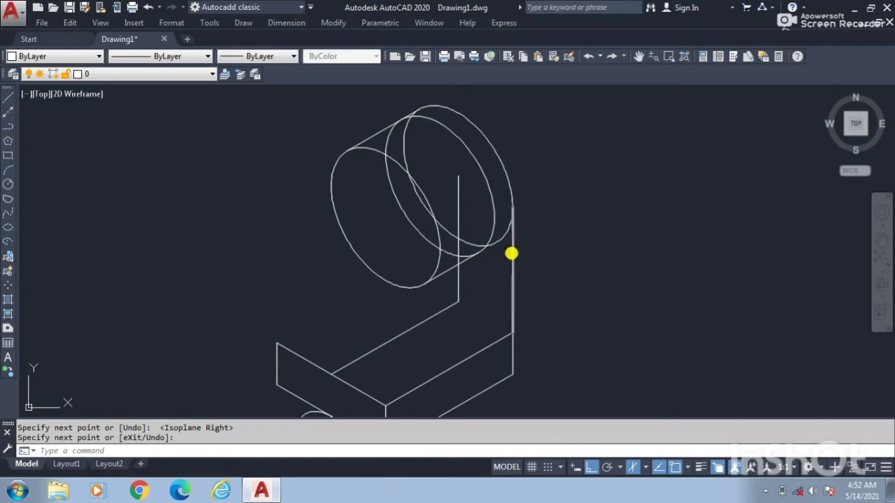
Copy the vertical line from its lower end 10 units at 210° along the right face's top edge
left_click(513, 254)
type("co")
key("Return")
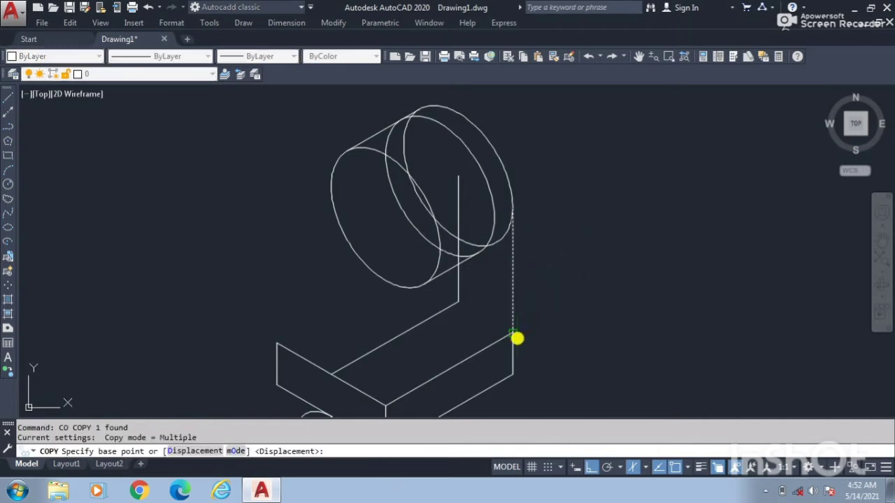
left_click(511, 334)
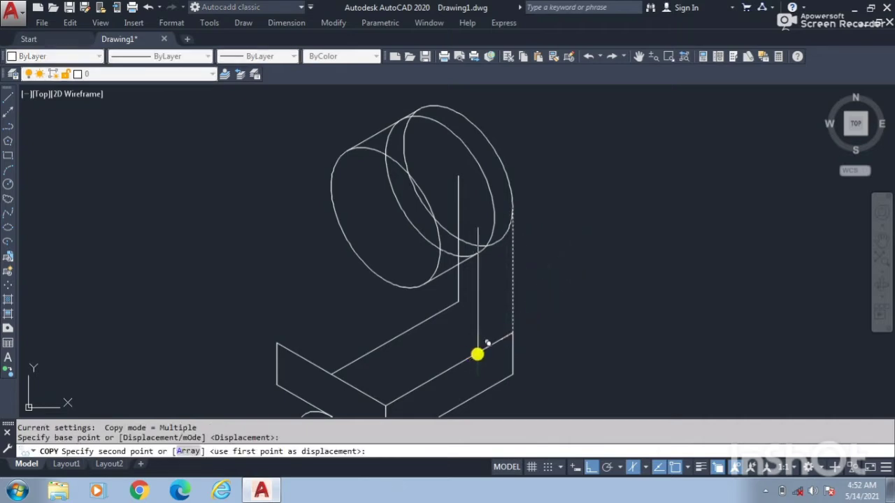
type("10")
key("Return")
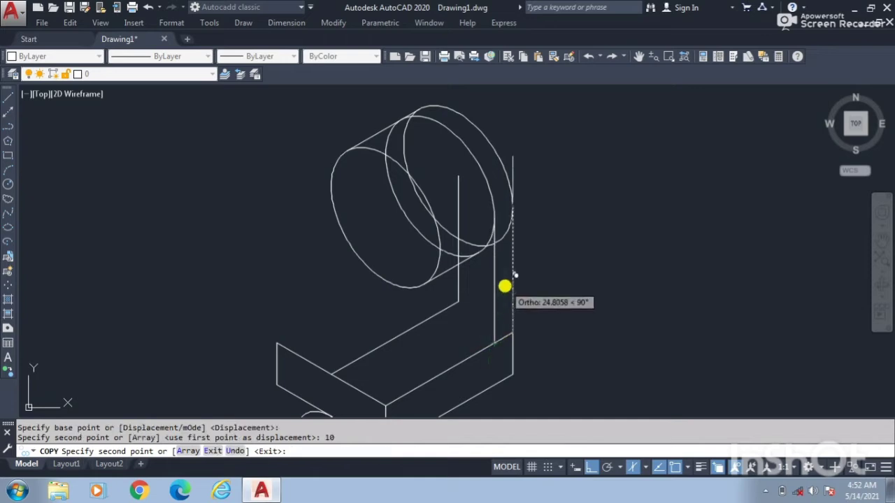
Trim away the middle isocircle's upper arc lying inside the rear isocircle, down to the copied vertical line
key("Escape")
scroll(494, 221, "up", 3)
scroll(503, 286, "down", 3)
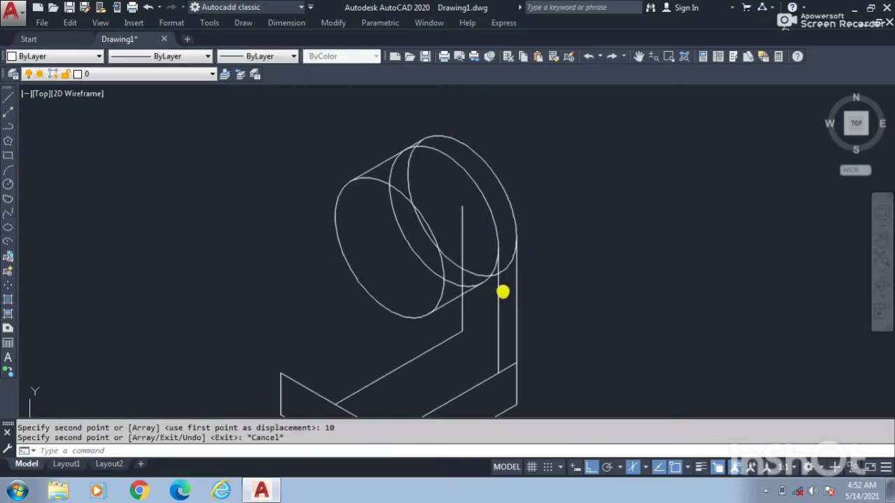
type("tr")
key("Return")
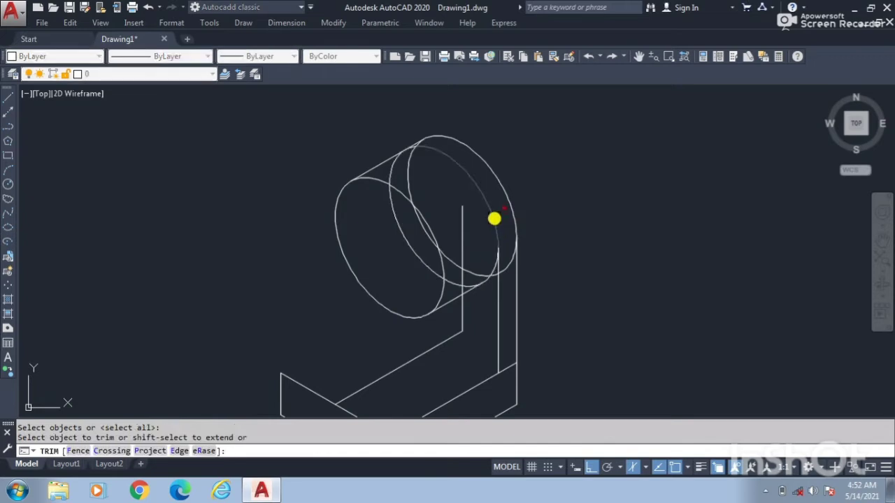
left_click(494, 218)
left_click(487, 260)
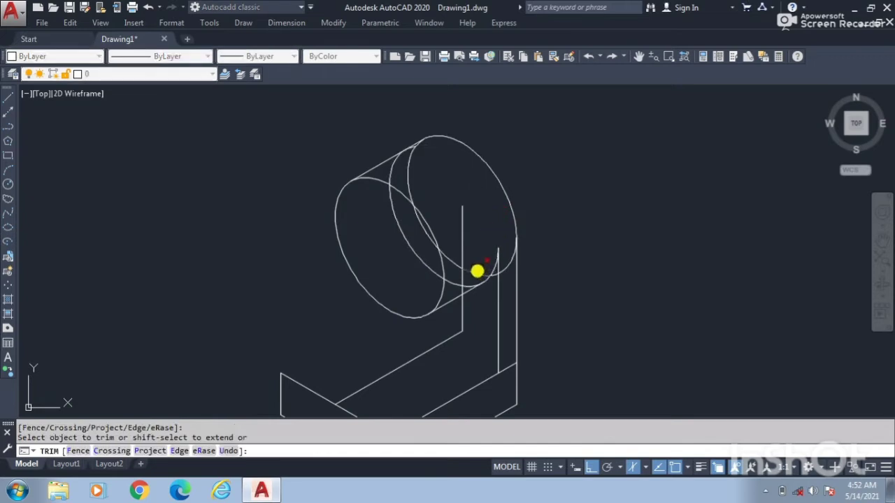
Trim away the rear isocircle's lower arc between the middle isocircle and the outer vertical line
scroll(477, 270, "up", 3)
scroll(462, 180, "up", 3)
scroll(426, 315, "up", 2)
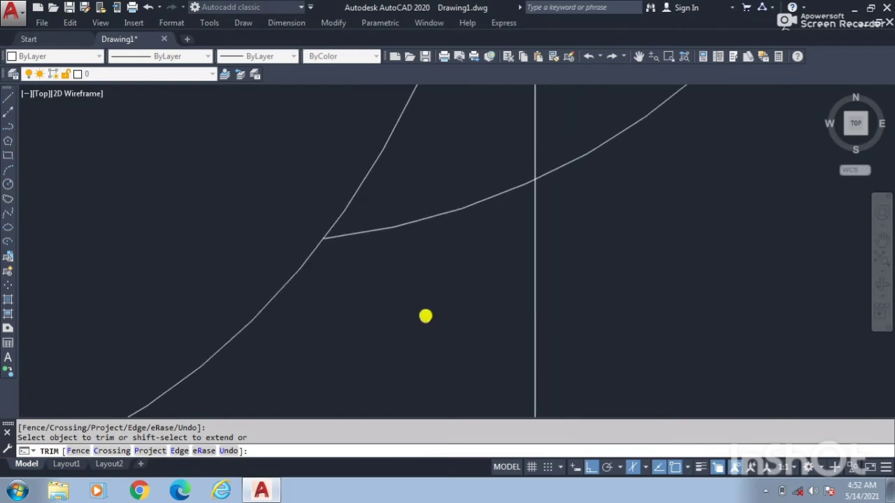
left_click(423, 223)
left_click(563, 173)
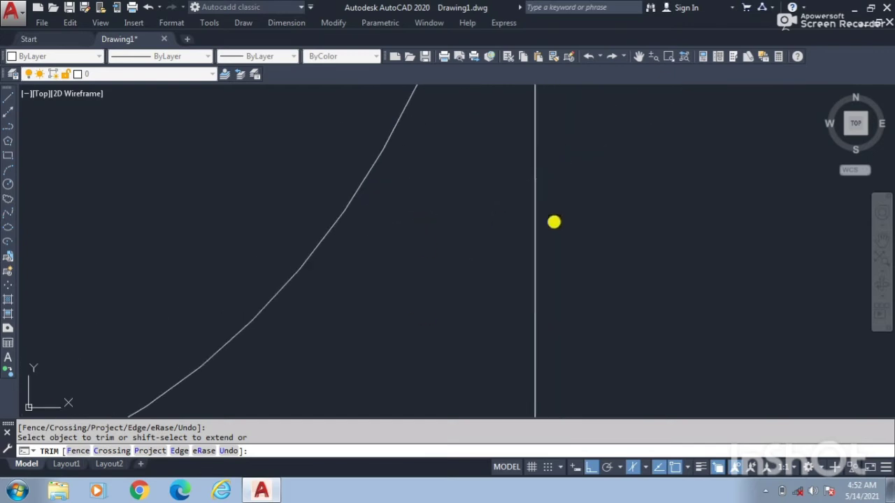
scroll(553, 222, "down", 3)
key("ctrl+z")
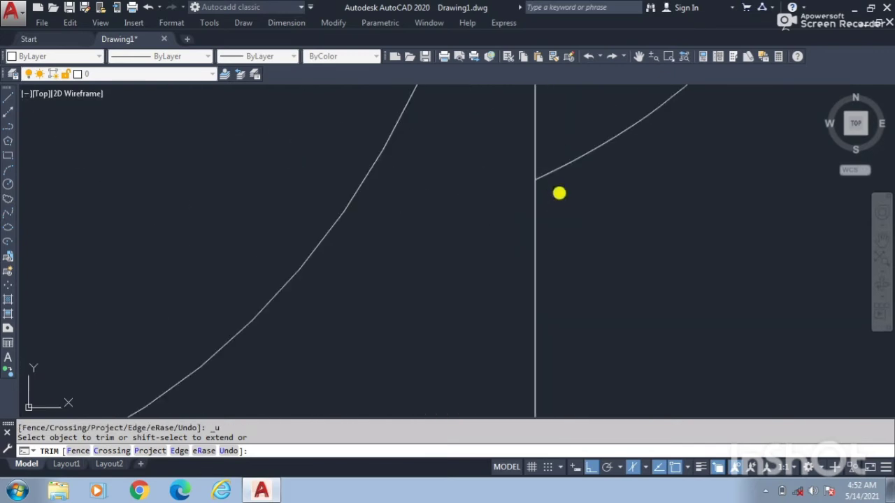
scroll(560, 204, "down", 4)
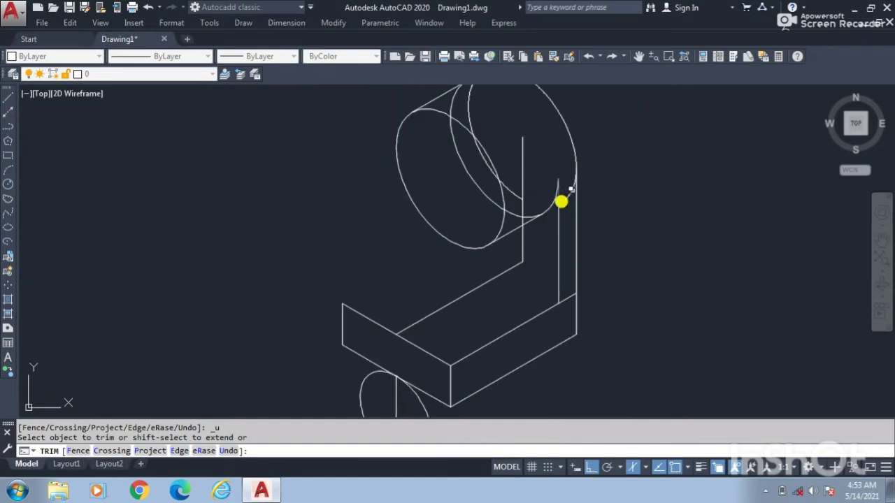
left_click(556, 195)
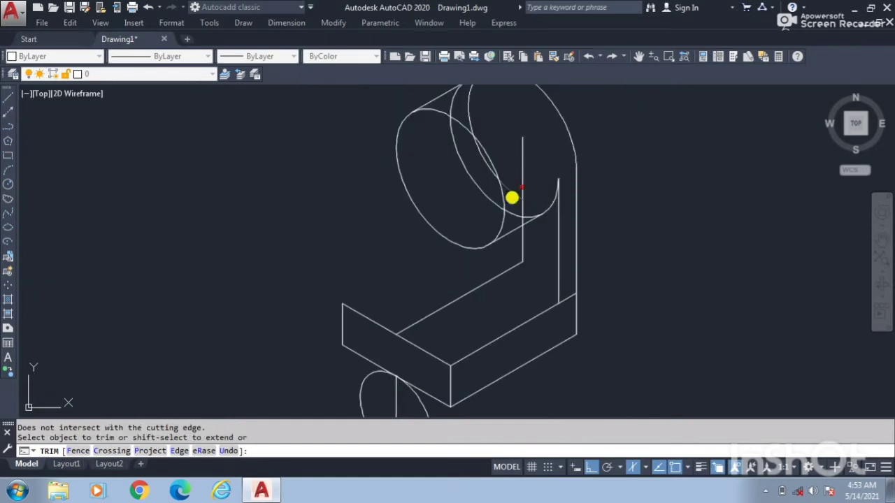
Trim away the rest of the rear isocircle's hidden arc behind the front and middle isocircles
scroll(511, 196, "up", 5)
scroll(526, 179, "down", 3)
middle_click_drag(526, 178, 515, 288)
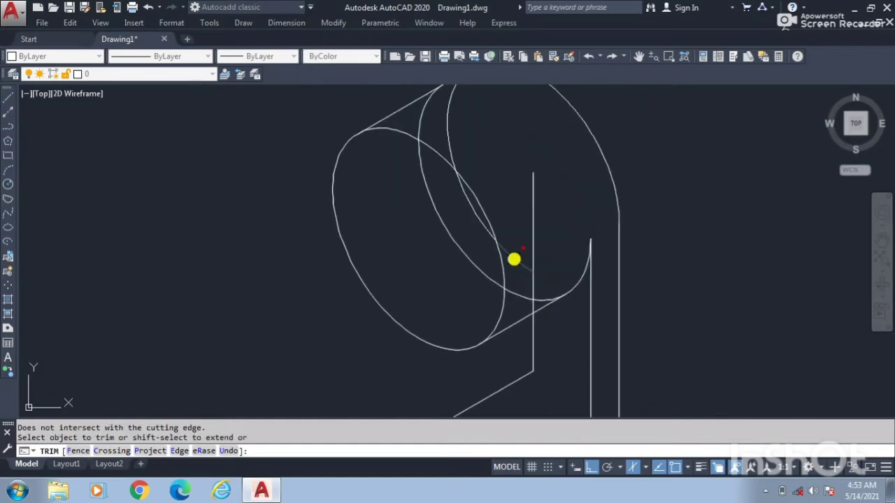
left_click(474, 215)
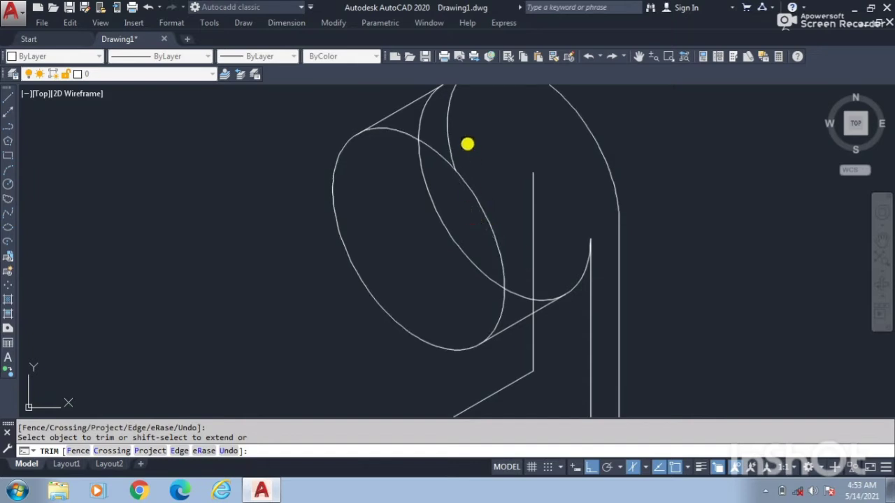
left_click(450, 142)
scroll(483, 181, "down", 3)
middle_click_drag(481, 216, 458, 261)
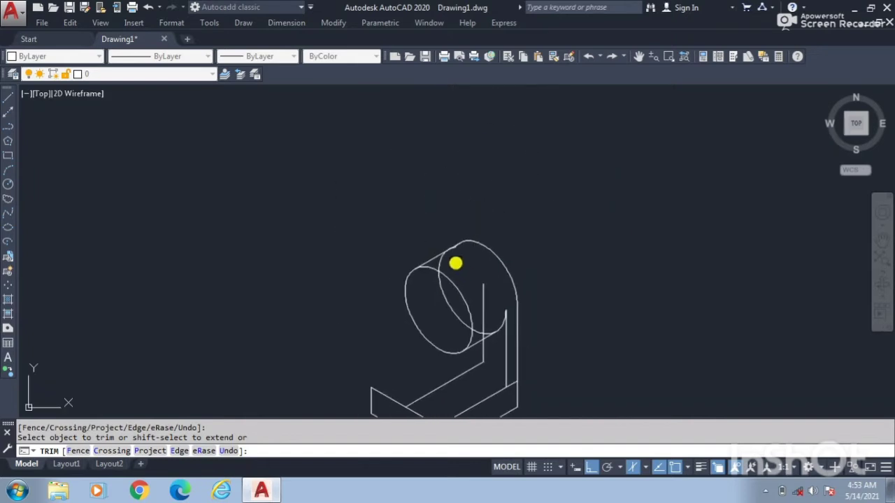
Trim away the middle isocircle's hidden arc from the cylinder's upper outline down to and inside the front isocircle
scroll(453, 249, "up", 5)
left_click(465, 254)
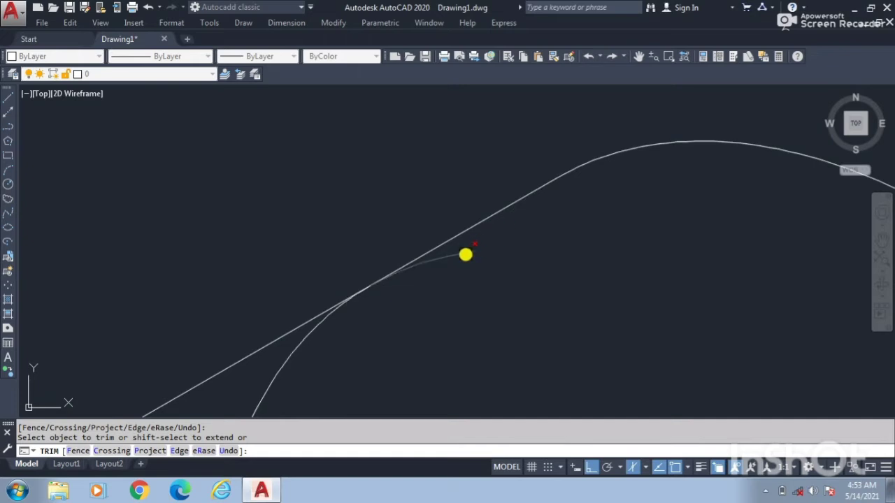
scroll(433, 304, "down", 3)
middle_click_drag(432, 320, 430, 257)
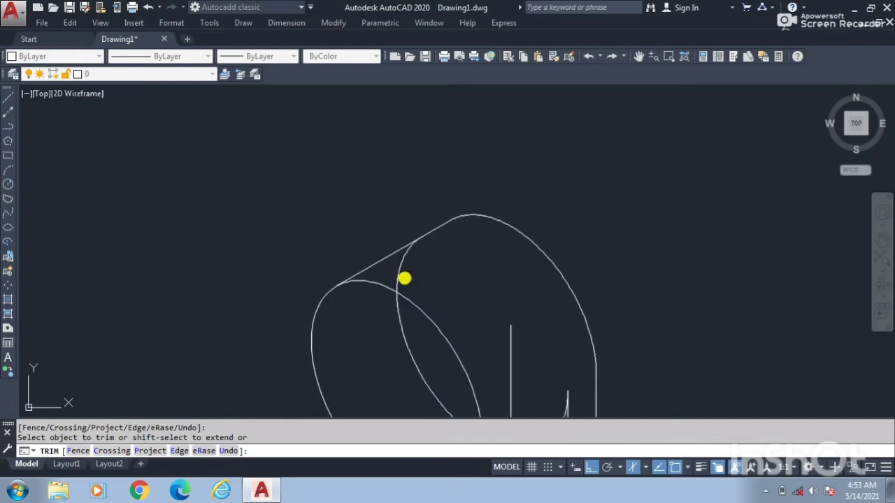
left_click(404, 279)
left_click(412, 350)
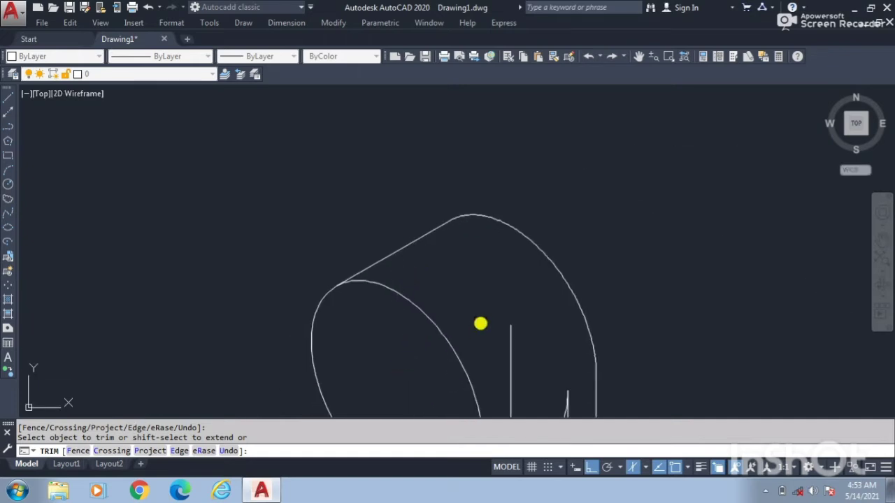
Trim away the middle isocircle's lower arc between the front isocircle and the innermost vertical line
scroll(479, 323, "down", 3)
middle_click_drag(480, 315, 452, 272)
scroll(451, 272, "up", 5)
middle_click_drag(460, 316, 433, 247)
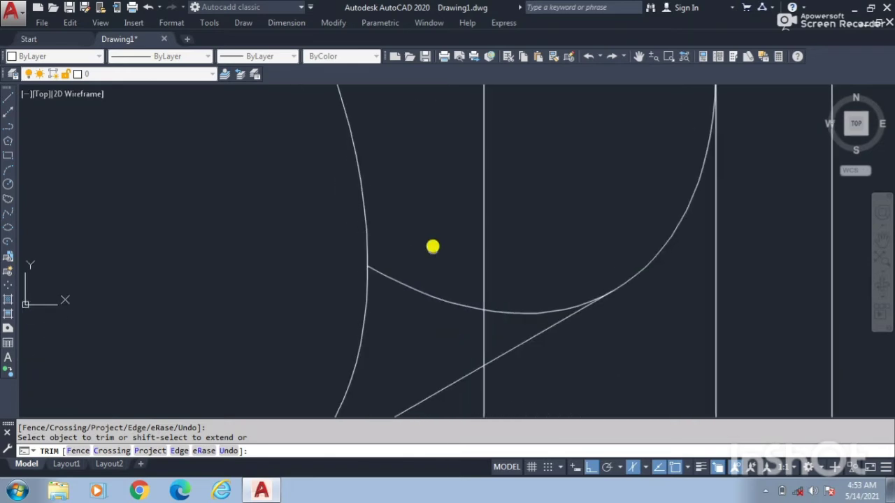
left_click(422, 291)
scroll(480, 300, "down", 3)
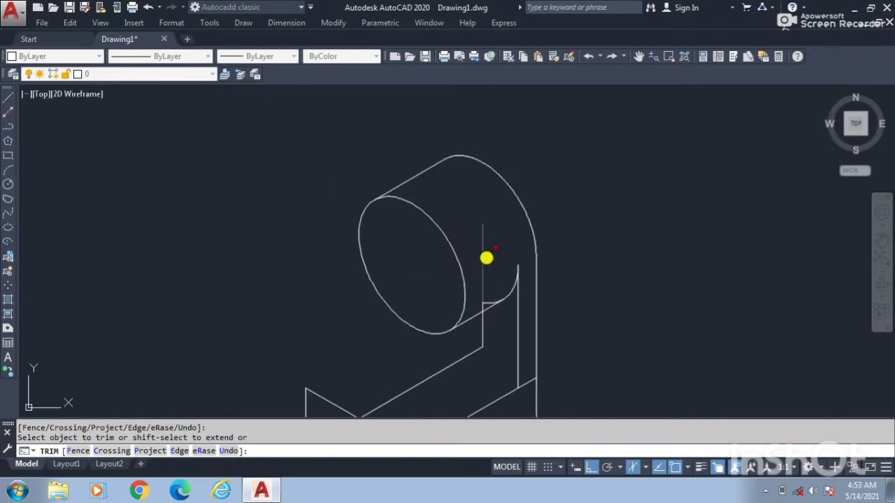
Trim the innermost vertical line above the cylinder's lower outline, along with the middle isocircle's leftover arc beside it
left_click(483, 269)
scroll(491, 291, "up", 7)
middle_click_drag(482, 296, 485, 190)
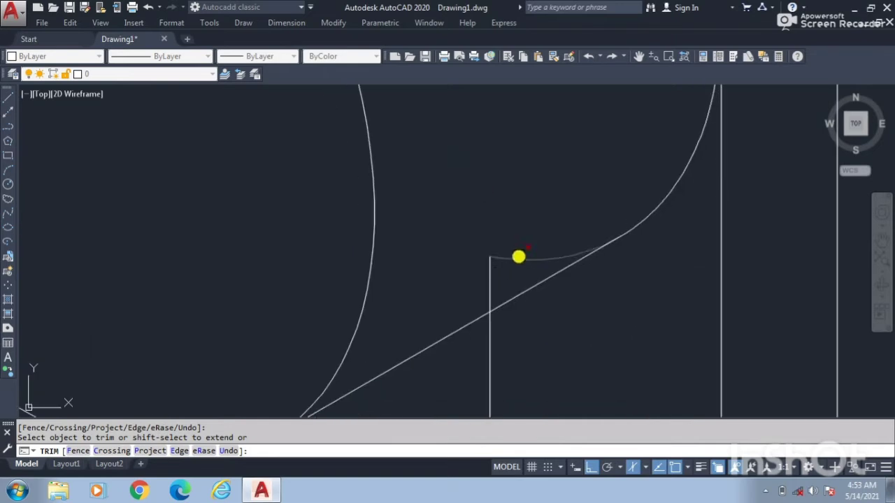
left_click(517, 258)
left_click(489, 276)
scroll(491, 209, "down", 5)
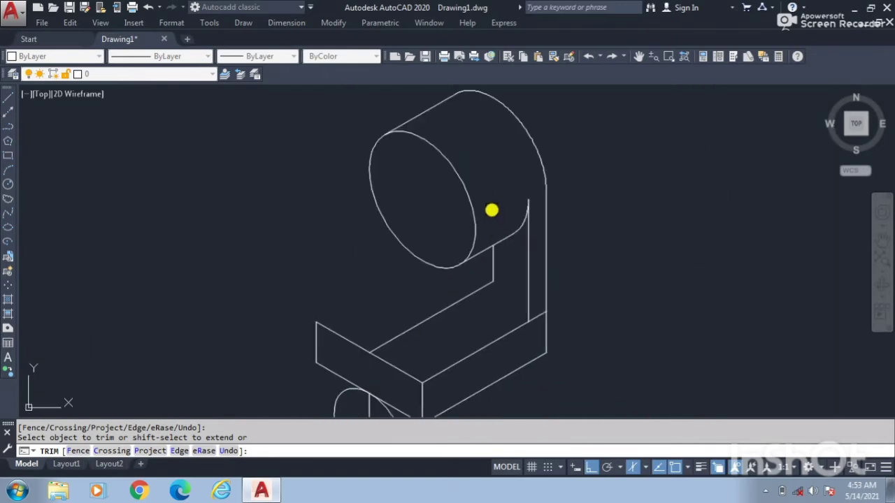
key("Return")
middle_click_drag(484, 232, 488, 218)
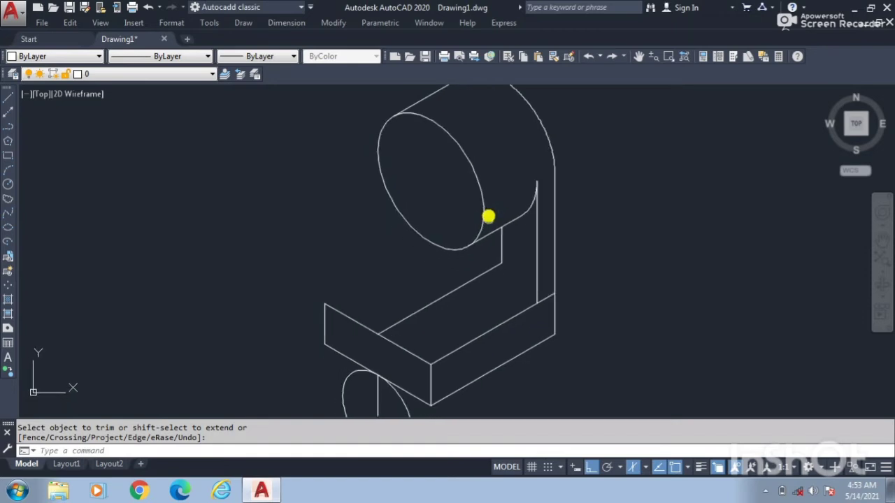
middle_click_drag(423, 291, 430, 281)
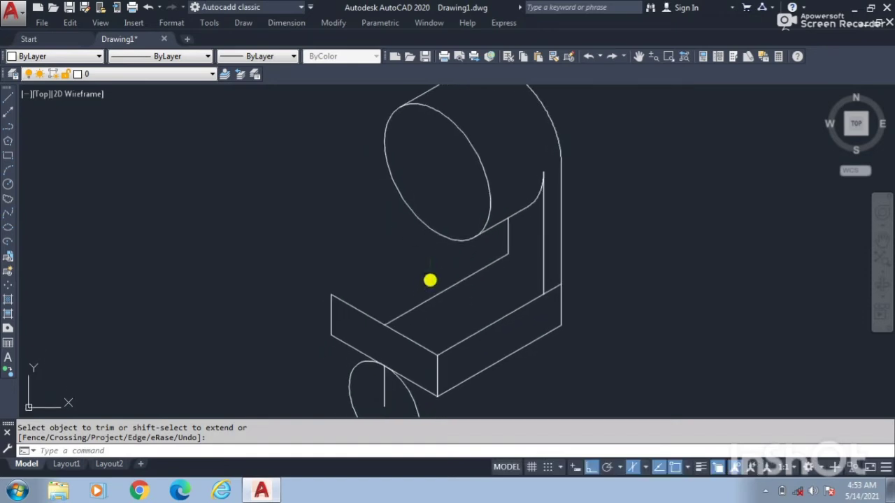
key("Escape")
scroll(461, 305, "down", 2)
middle_click_drag(464, 308, 463, 290)
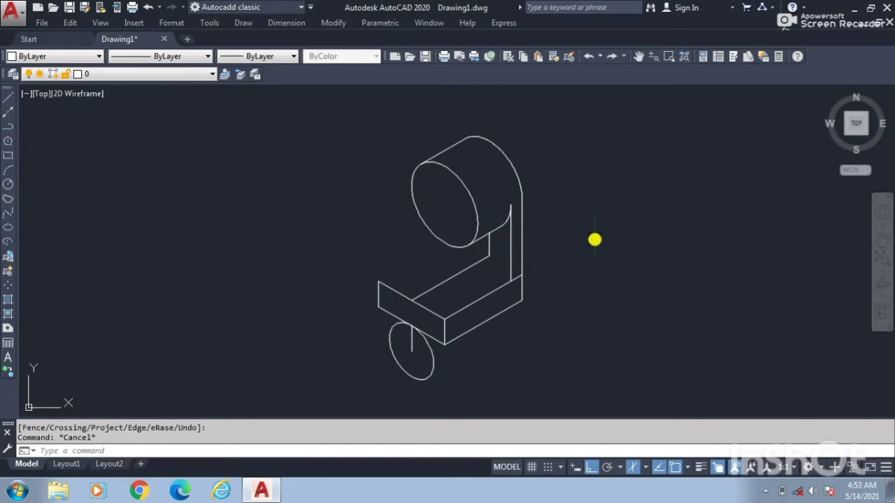
Draw a slanted line from the midpoint of the base's front top edge to the lower edge of the front isocircle
type("l")
key("Return")
left_click(413, 302)
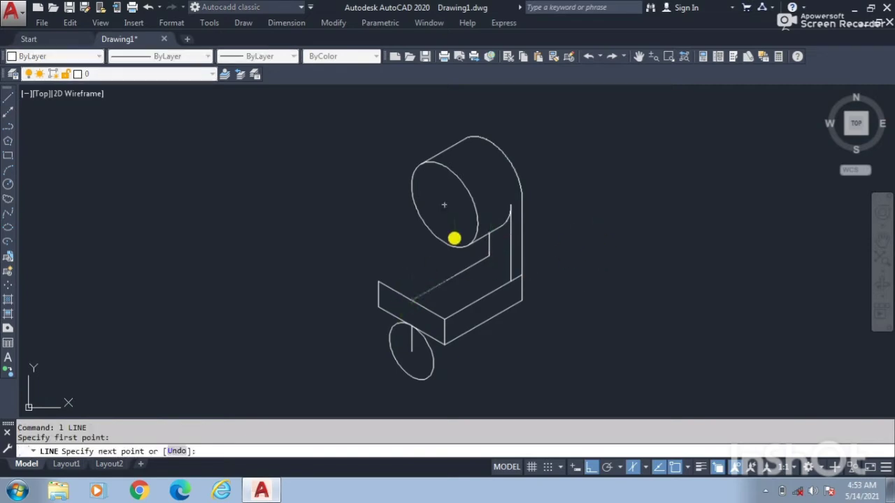
left_click(444, 248)
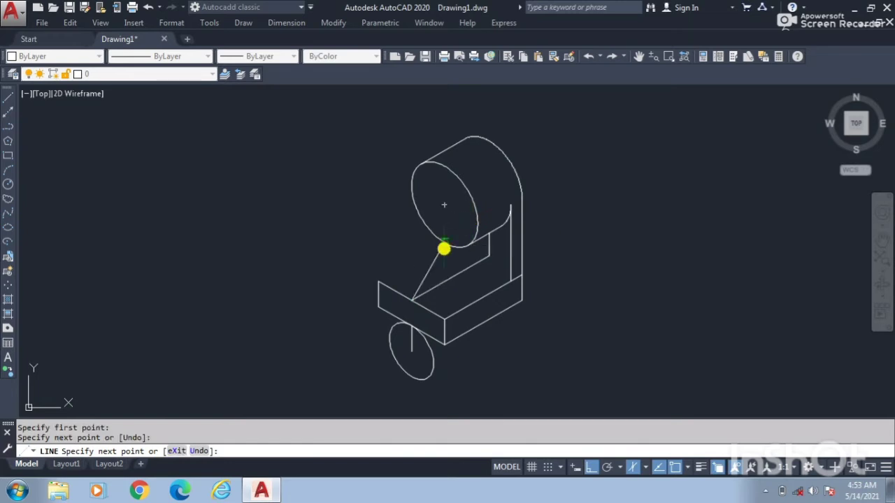
key("Return")
Copy the slanted line 5 units each way along the base's front top edge on the Left isoplane and erase the original
type("co")
key("Return")
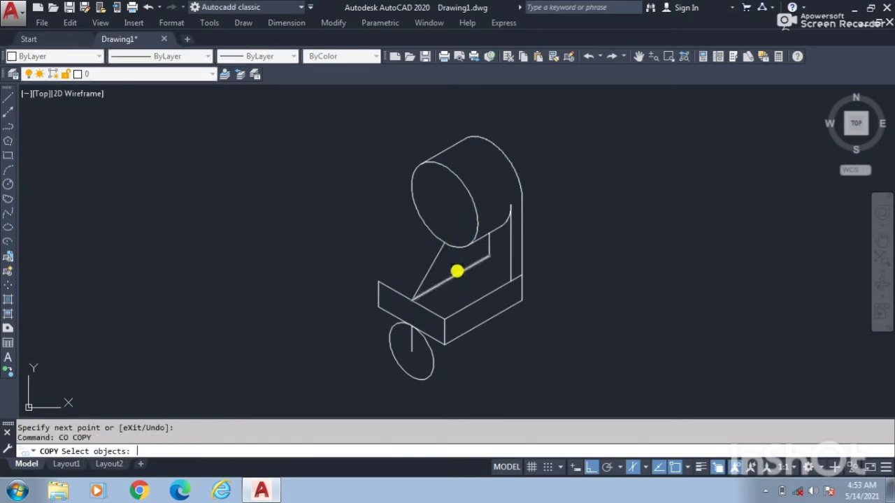
left_click(440, 258)
key("Return")
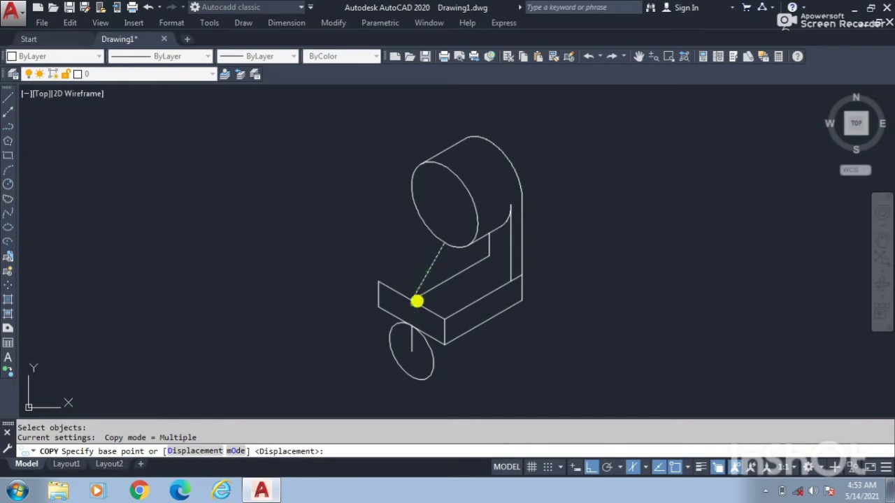
scroll(413, 294, "up", 10)
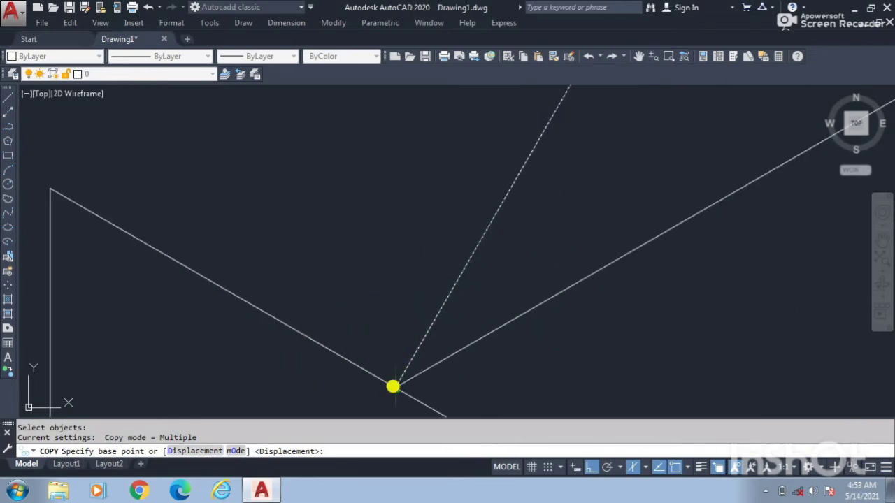
left_click(393, 387)
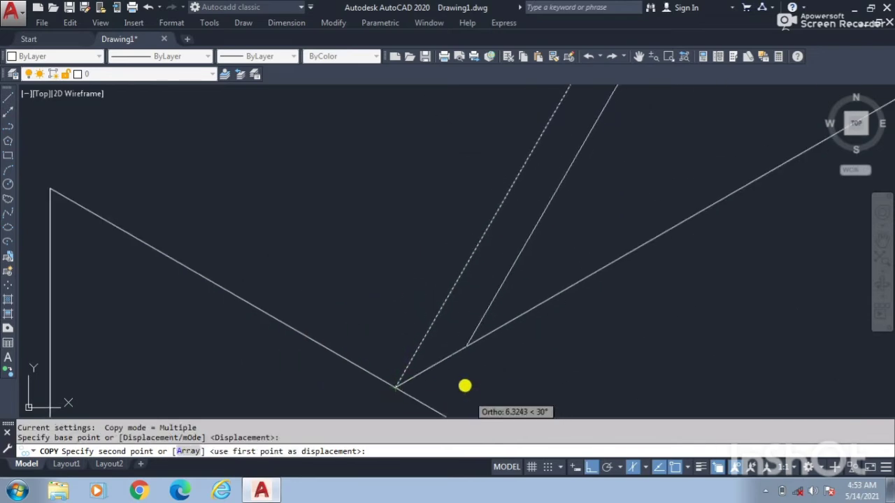
scroll(463, 385, "down", 4)
middle_click_drag(456, 358, 433, 281)
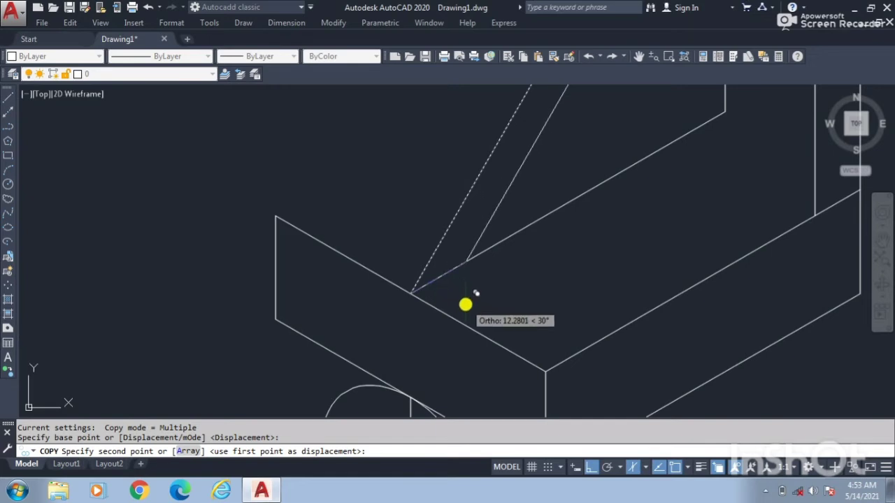
key("F5")
type("5")
key("Return")
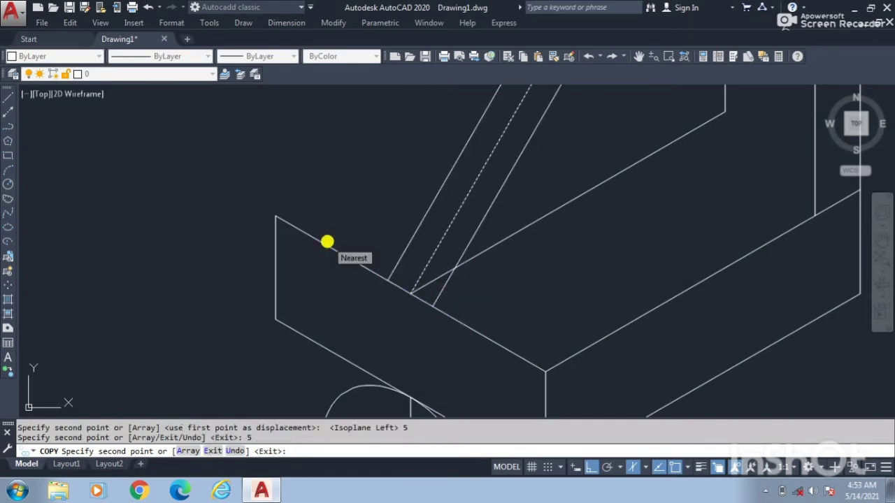
key("Escape")
left_click(436, 259)
key("Delete")
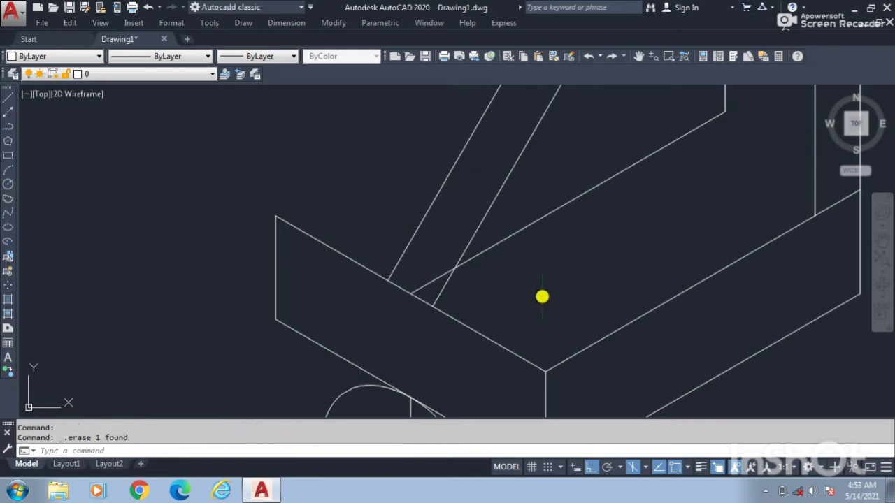
Extend both slanted lines up to the front isocircle
scroll(531, 273, "down", 5)
scroll(517, 269, "up", 7)
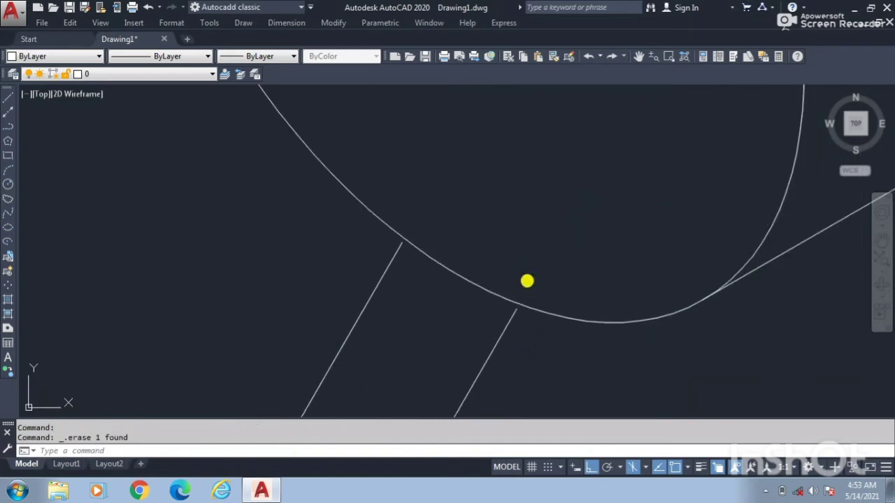
middle_click_drag(527, 282, 517, 261)
type("ex")
key("Return")
key("Return")
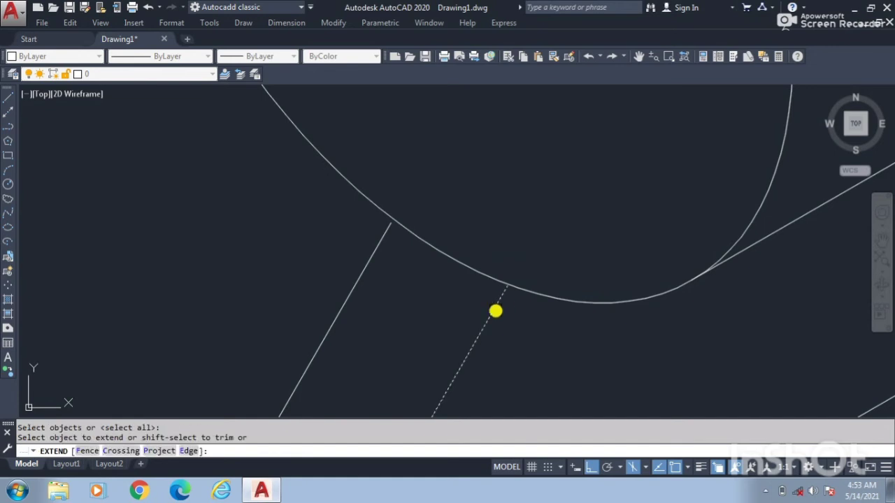
left_click(382, 259)
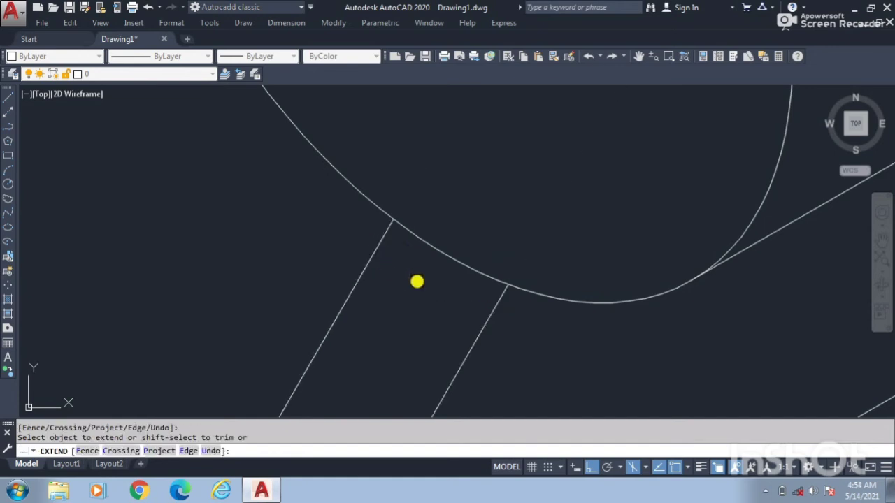
key("Escape")
middle_click_drag(415, 279, 415, 261)
scroll(480, 303, "down", 5)
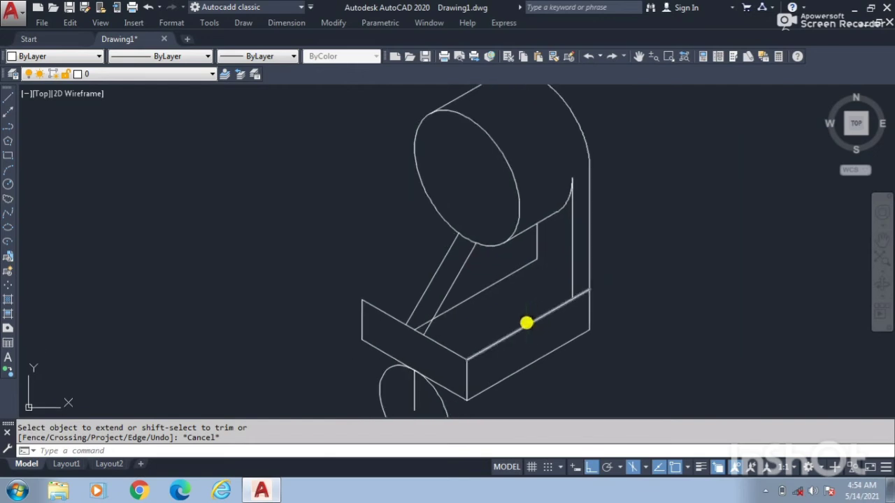
Replace the line between the slanted lines and its short vertical with a 60-unit Top-isoplane line from the lower slanted line's foot plus a vertical into the cylinder
left_click(485, 288)
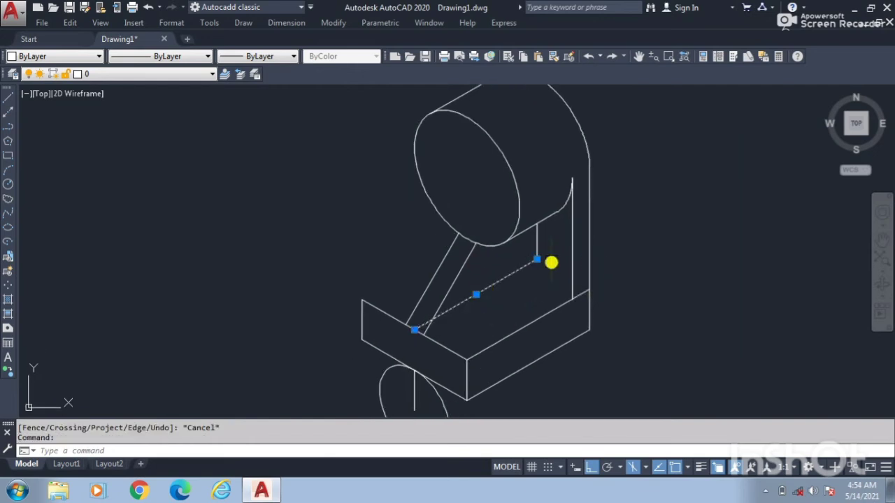
key("Delete")
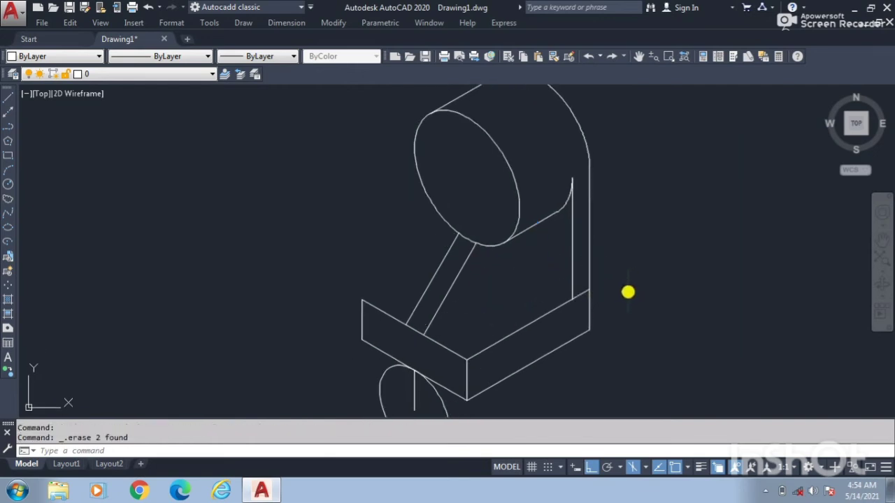
type("l")
key("Return")
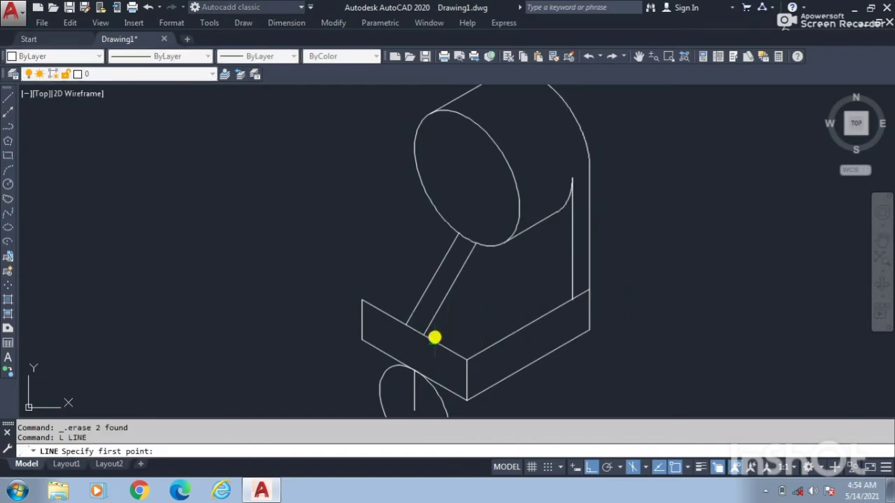
left_click(425, 335)
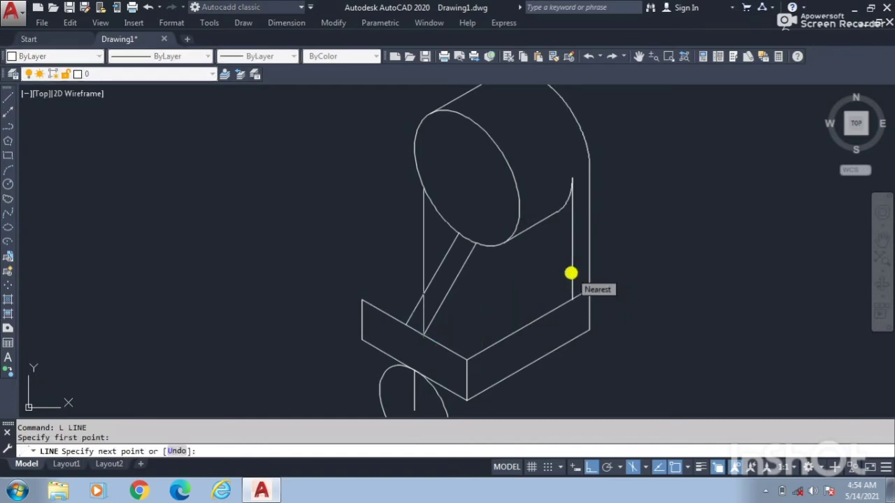
key("F5")
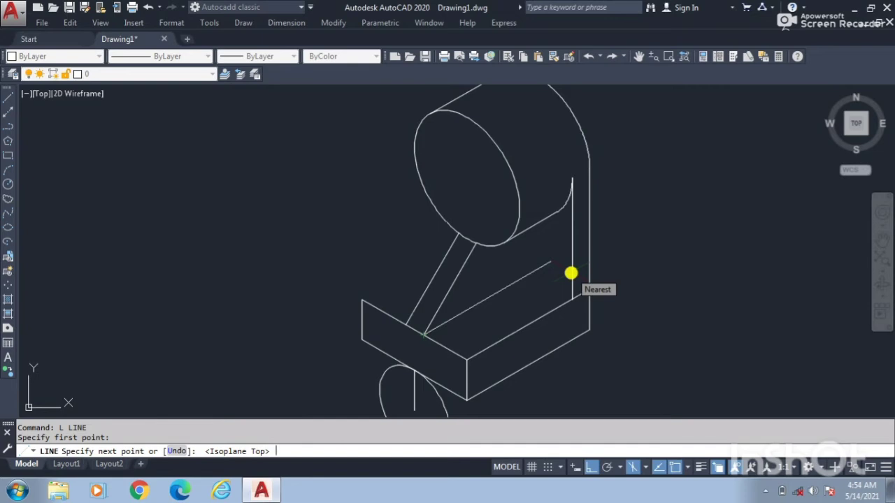
key("Return")
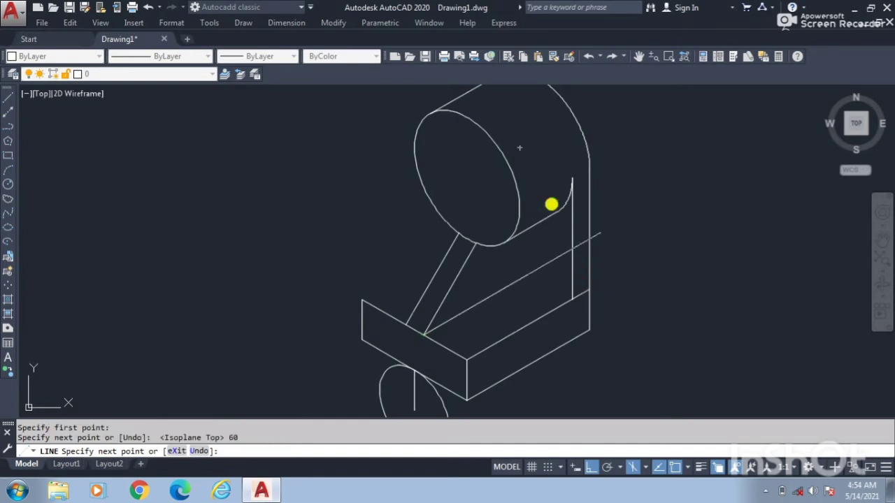
key("F5")
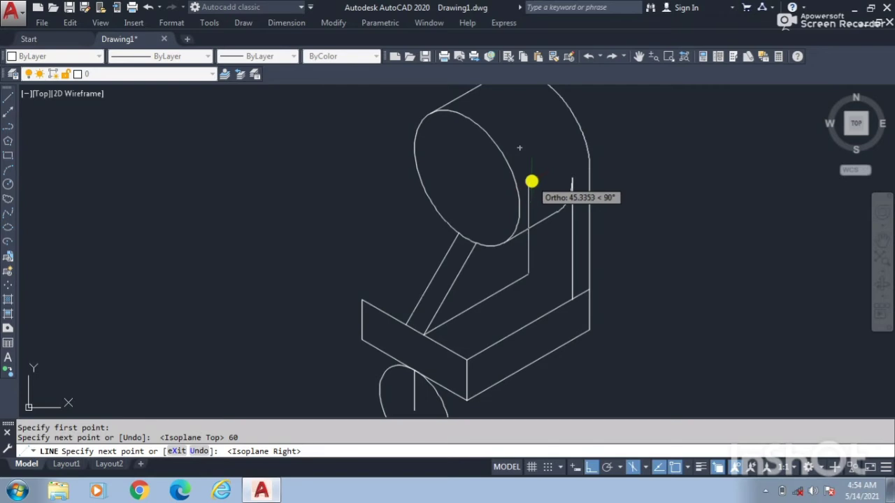
left_click(533, 185)
key("Escape")
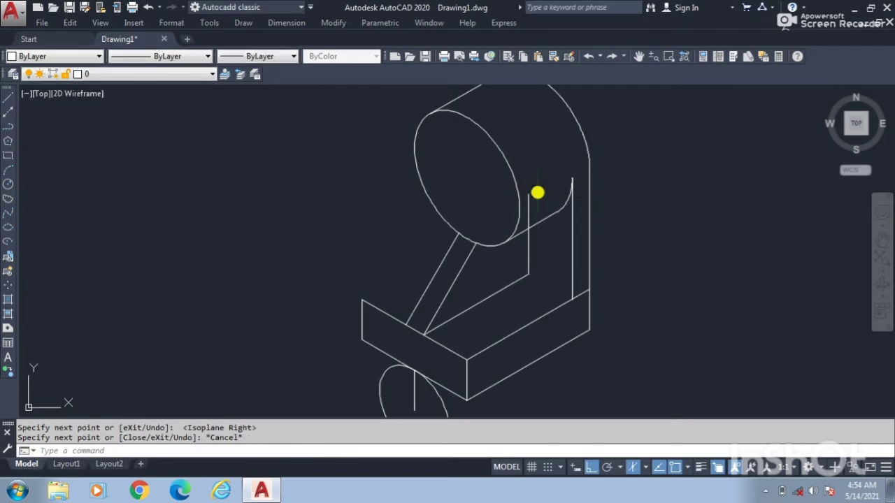
Trim the part of the new vertical line that lies above the cylinder's lower outline
type("tr")
key("Return")
key("Return")
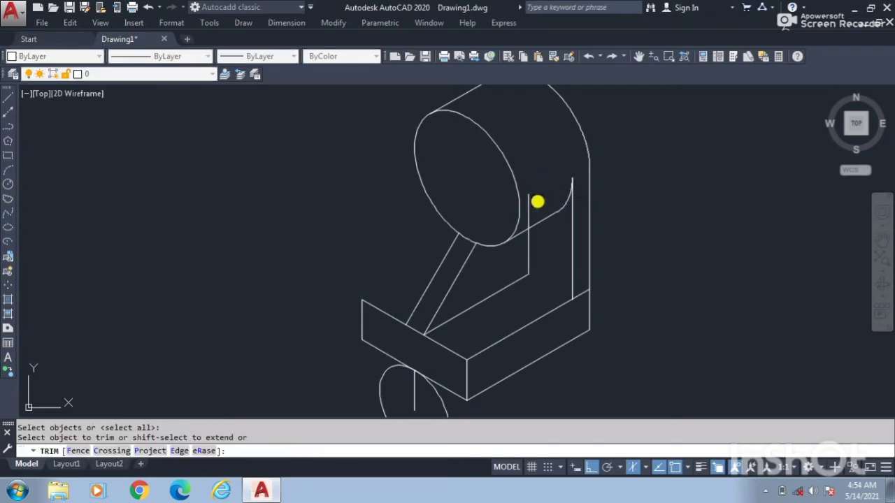
left_click(531, 205)
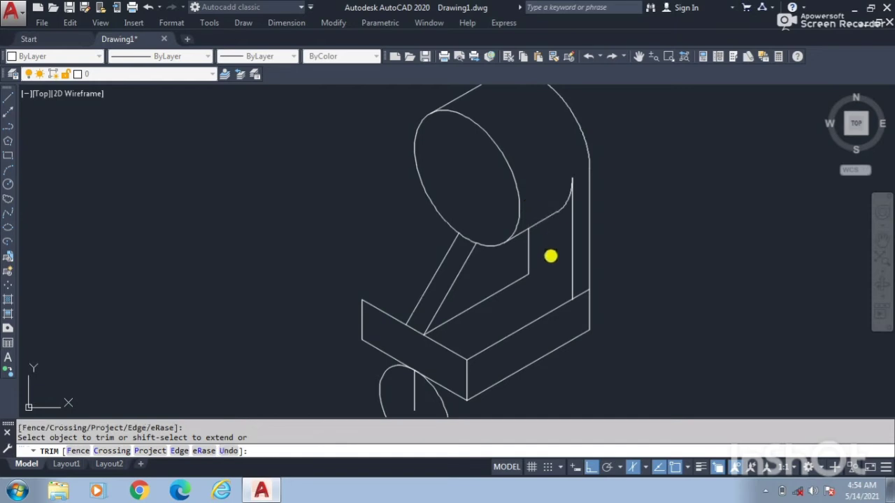
key("Return")
type("l")
key("Return")
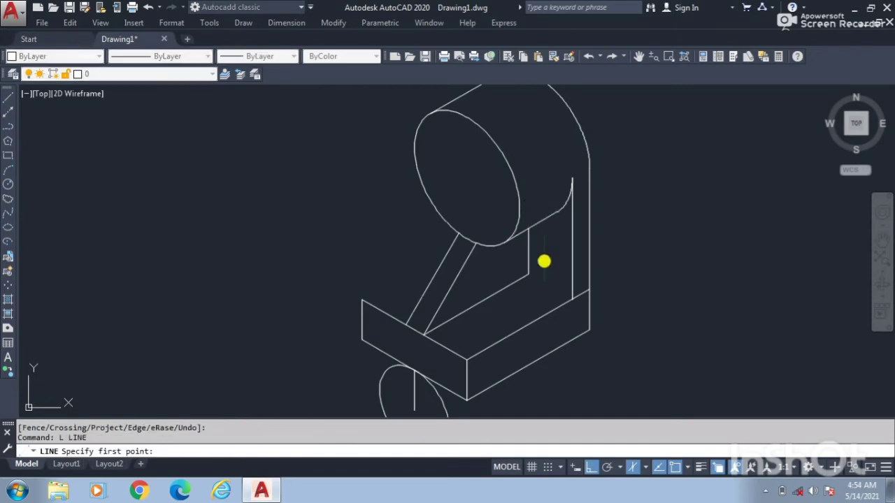
left_click(528, 275)
key("F5")
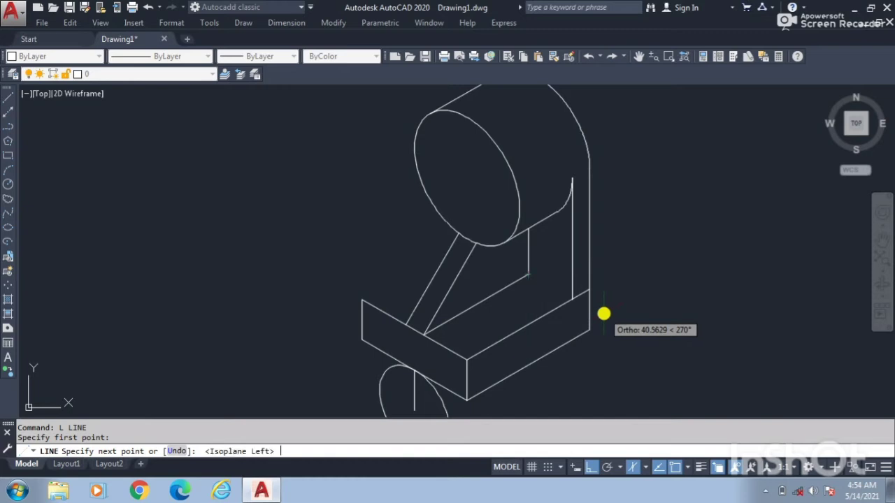
left_click(602, 316)
key("ctrl+z")
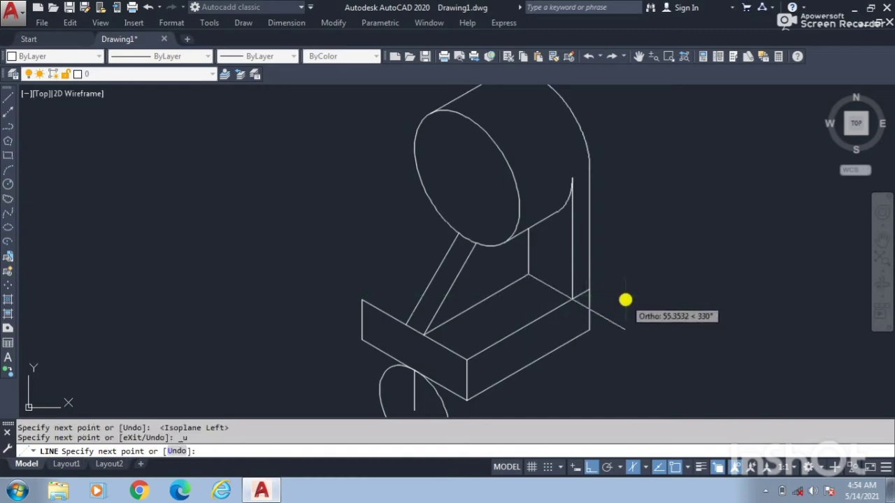
key("ctrl+z")
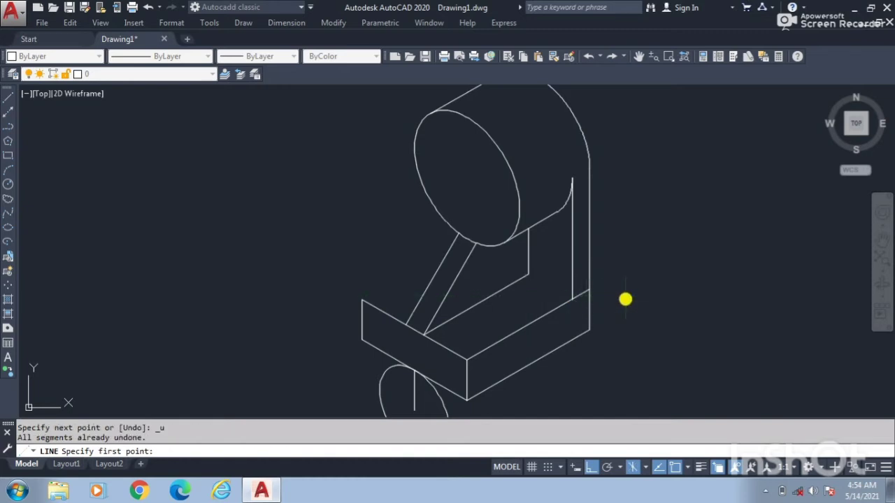
key("Return")
left_click(626, 299)
key("Escape")
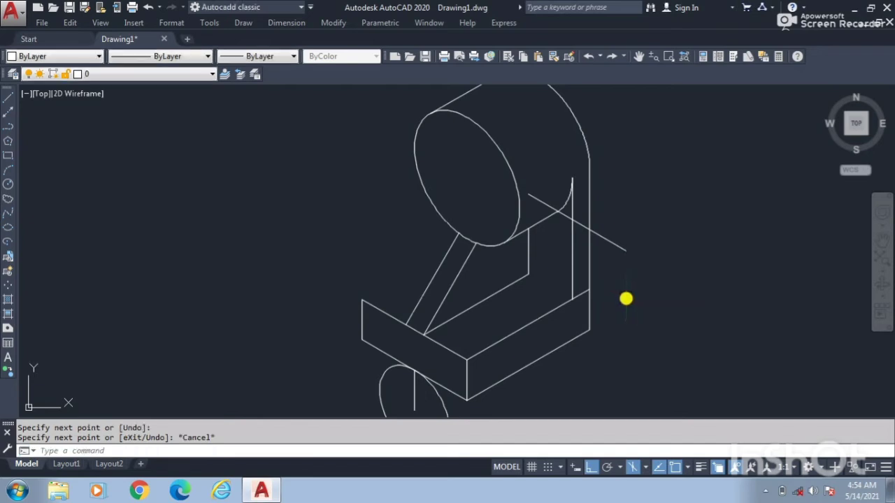
type("l")
key("Return")
key("Escape")
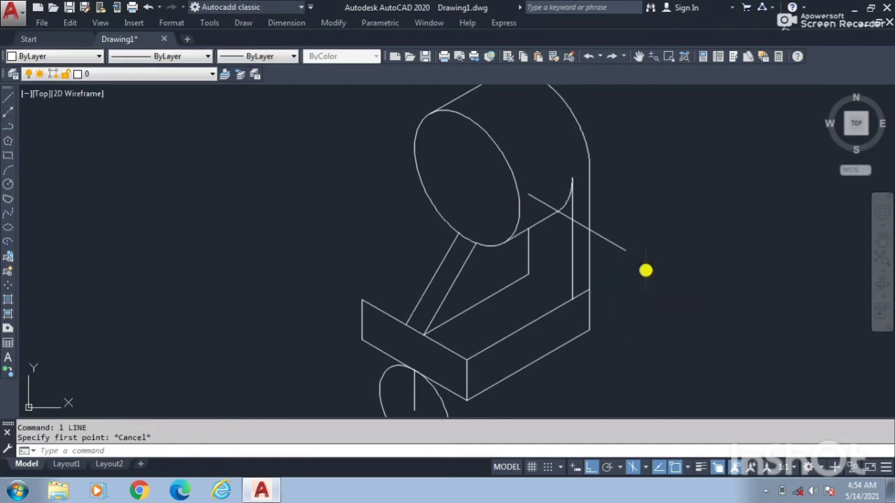
key("Escape")
left_click(616, 248)
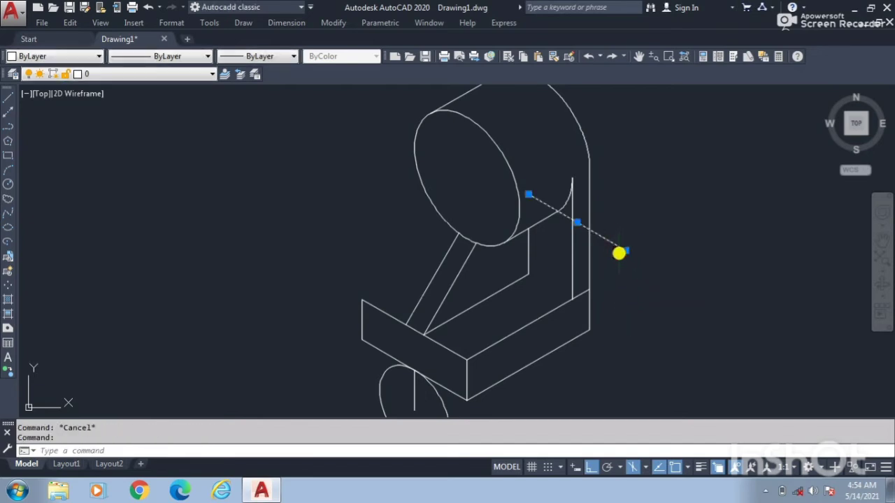
key("Delete")
Draw a line from the foot of the upright's inner vertical edge to the corner below the trimmed vertical line
type("l")
key("Return")
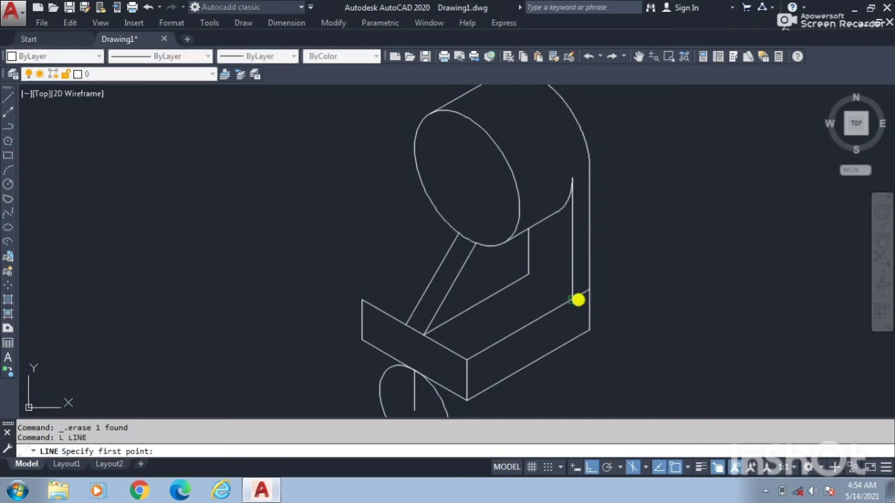
left_click(572, 299)
left_click(531, 272)
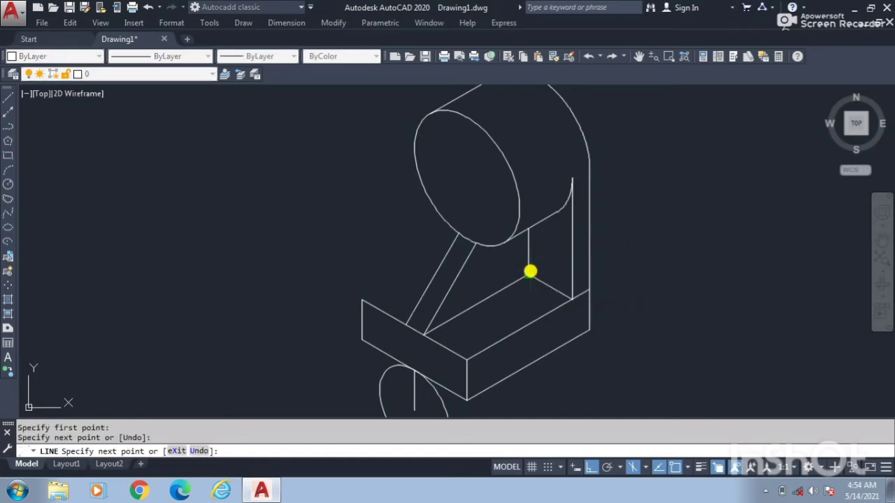
key("Return")
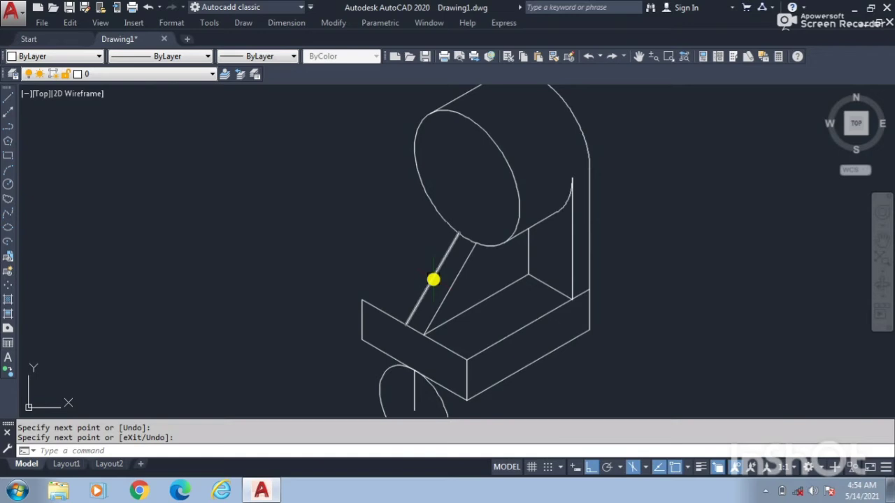
Draw the base's rear top edge on the Top isoplane from its far front corner to just past the first slanted line
type("l")
key("Return")
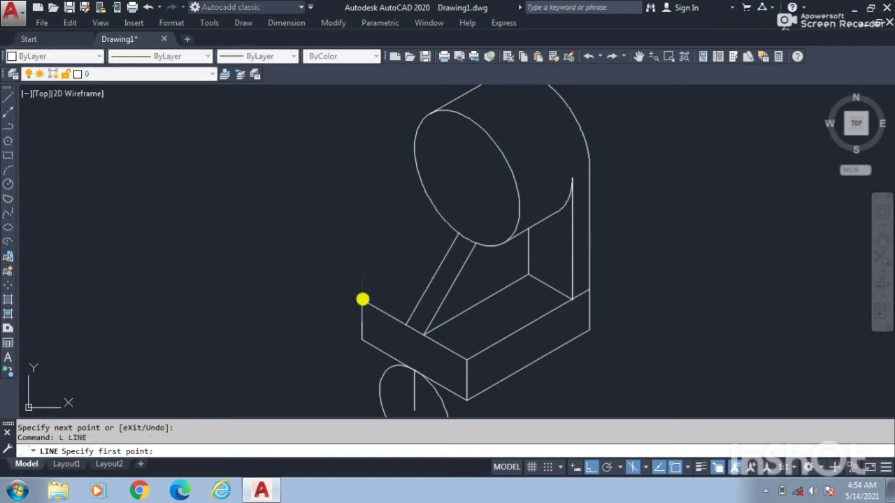
left_click(362, 299)
key("F5")
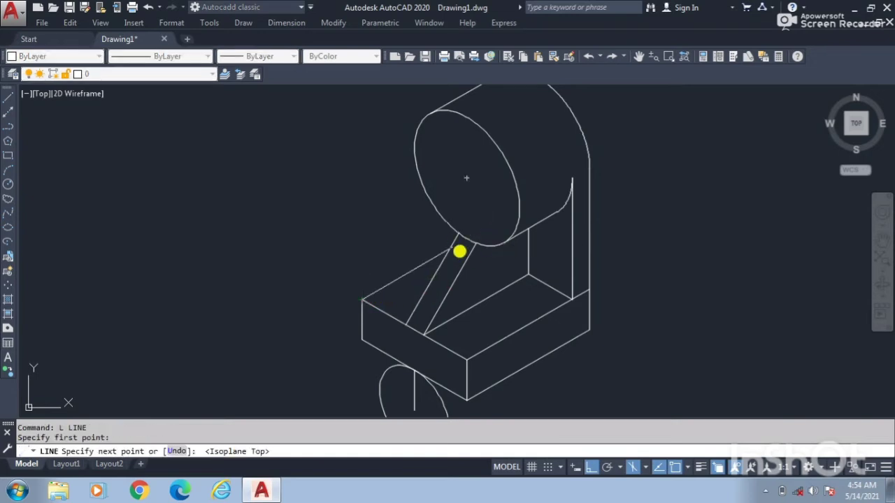
scroll(459, 251, "up", 5)
left_click(479, 276)
key("Escape")
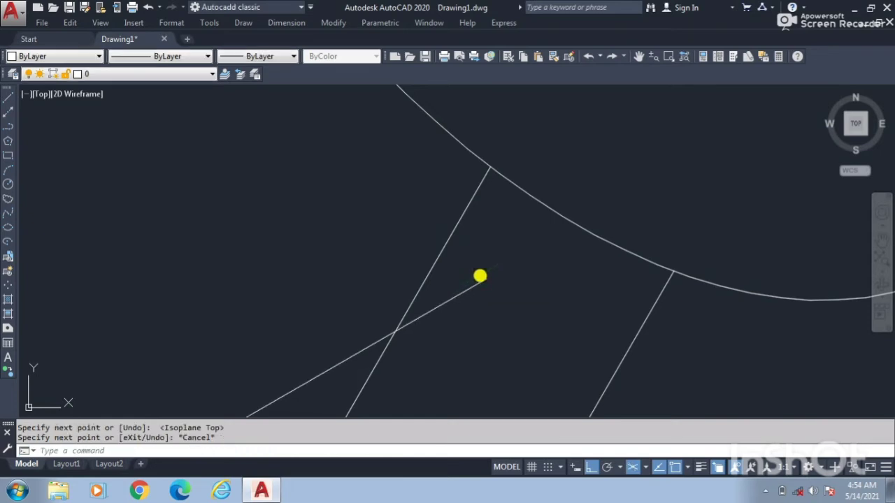
Trim the end of the base's rear top edge that crosses into the slanted rib
type("tr")
key("Return")
key("Return")
scroll(479, 279, "down", 3)
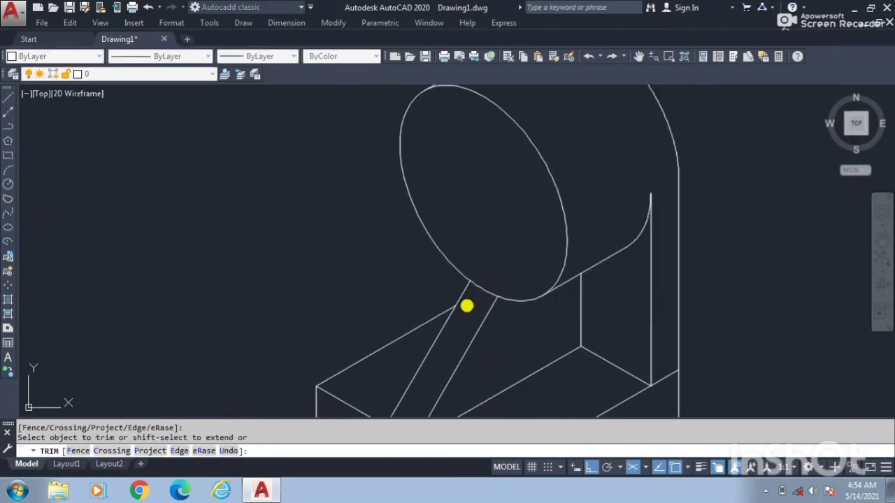
middle_click_drag(463, 204, 460, 190)
left_click(481, 285)
scroll(488, 304, "down", 3)
middle_click_drag(492, 309, 516, 327)
key("Return")
scroll(517, 318, "down", 2)
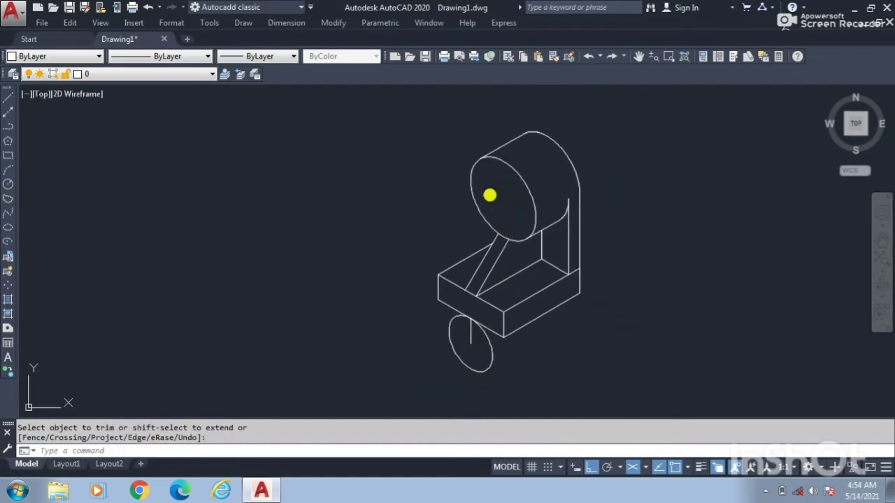
Draw an isocircle of radius 15 on the Left isoplane, centred on the cylinder's front face
scroll(560, 217, "up", 5)
middle_click_drag(560, 216, 537, 258)
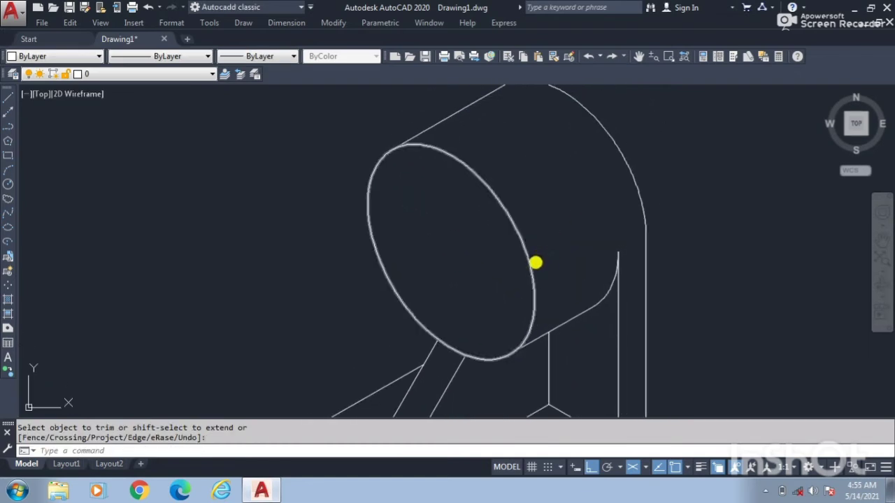
type("el")
key("Return")
type("i")
key("Return")
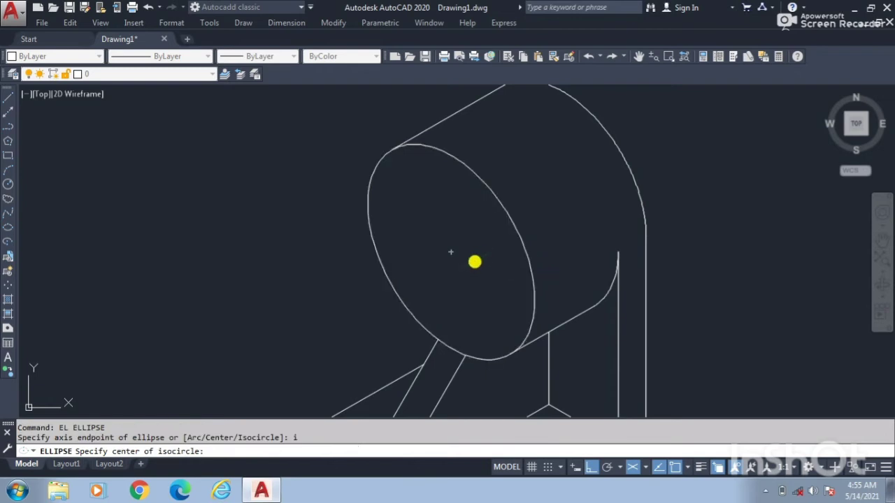
left_click(450, 252)
key("F5")
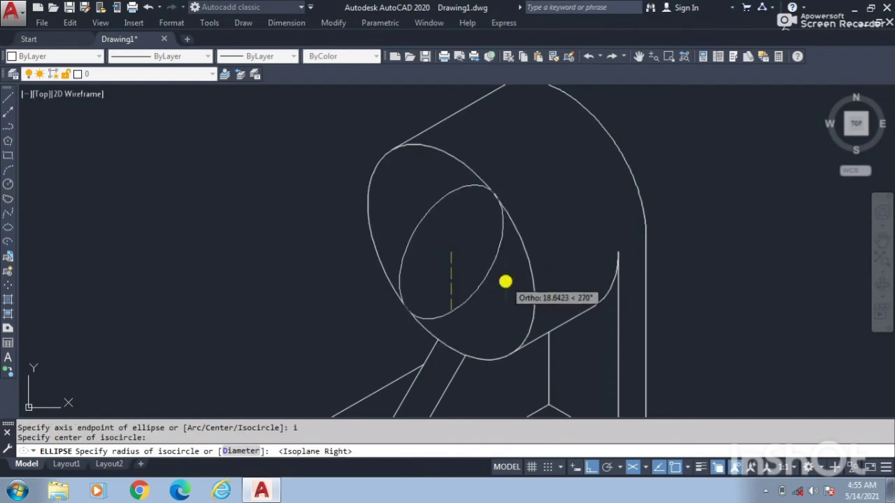
key("F5")
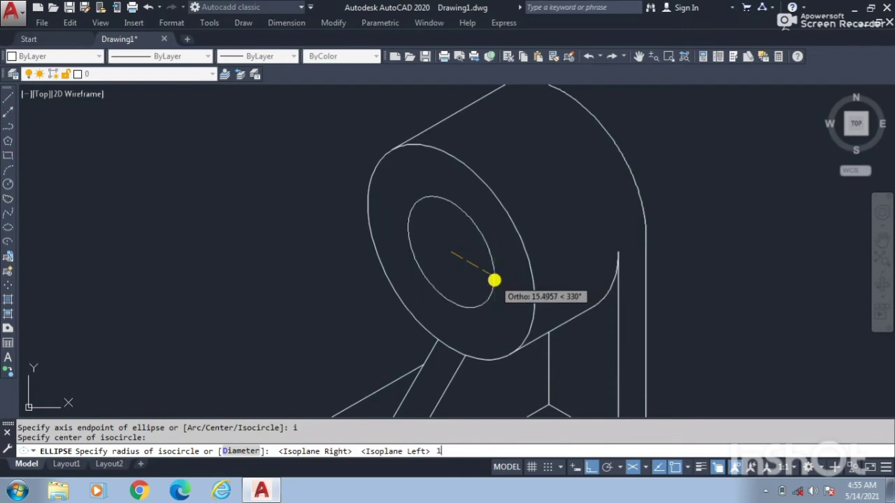
key("Return")
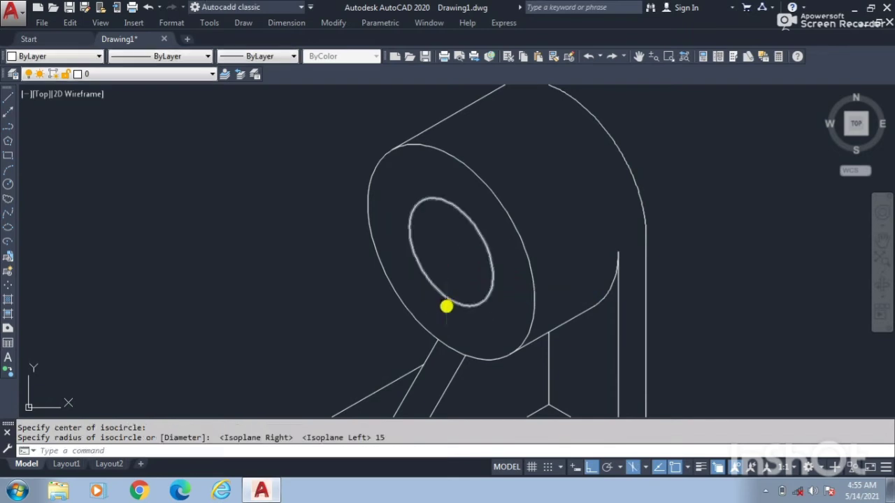
Copy the radius 15 isocircle 6 units back along the cylinder's axis on the Top isoplane, using its centre as base point
left_click(447, 307)
type("c")
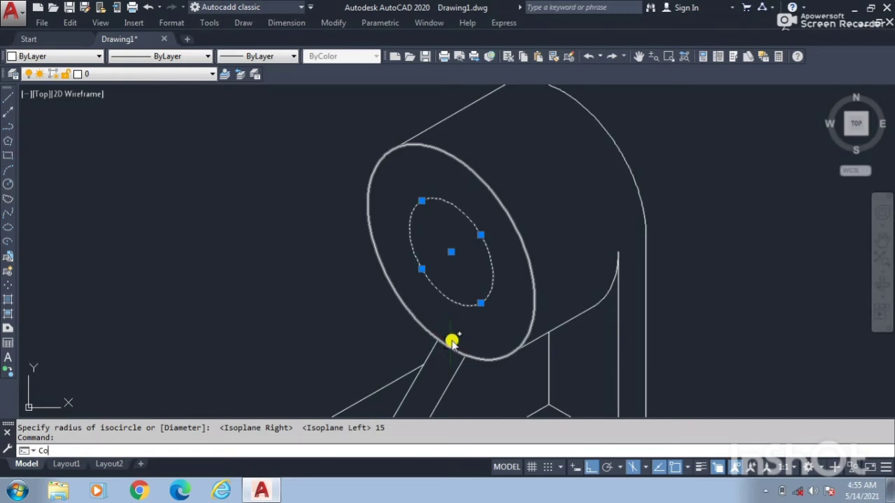
type("o")
key("Return")
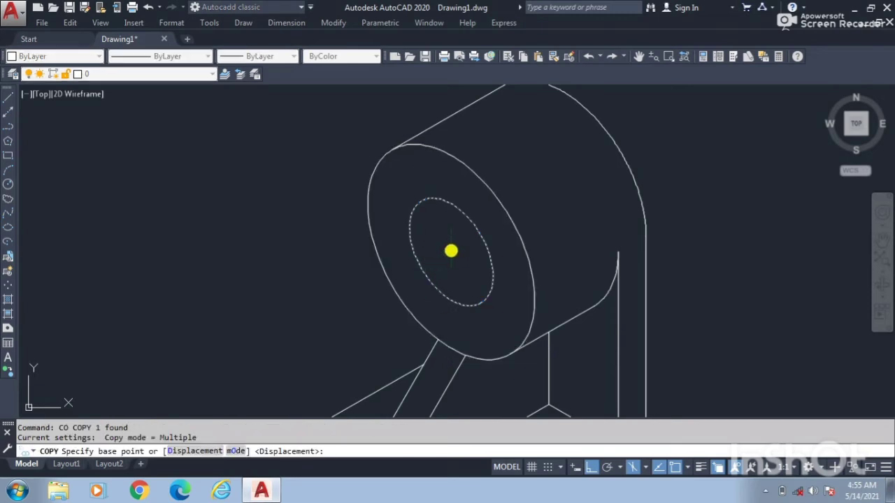
left_click(450, 250)
key("F5")
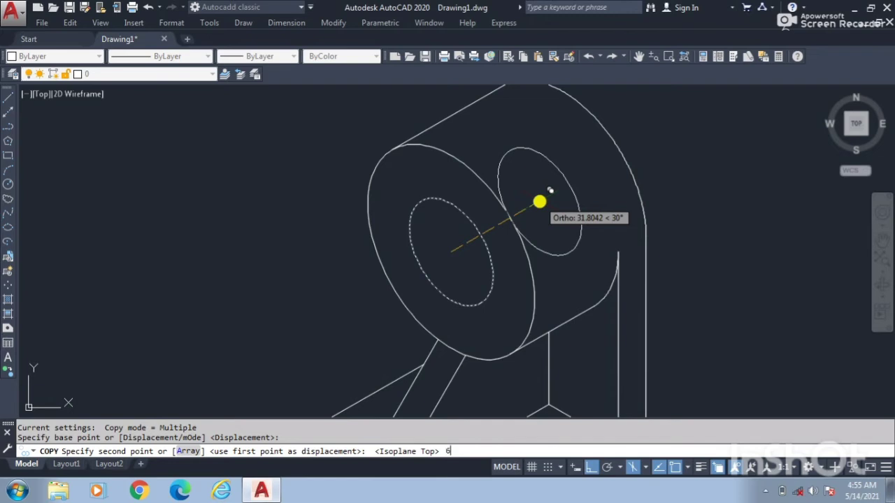
key("Return")
key("Return")
key("Return")
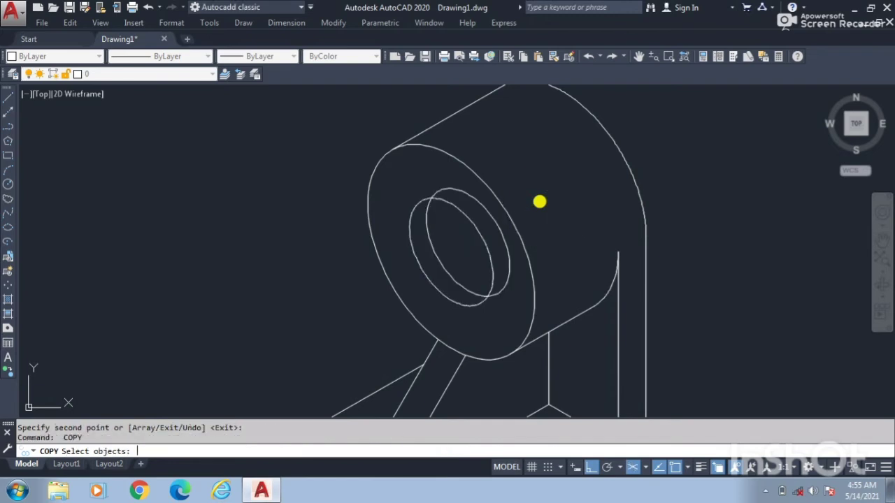
key("Escape")
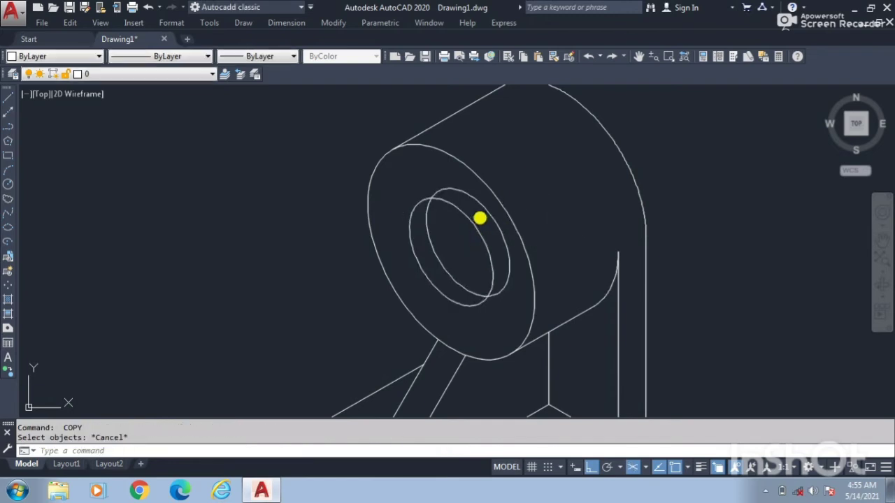
Trim away the part of the copied isocircle that lies outside the front bore isocircle
type("tr")
key("Return")
key("Return")
left_click(512, 252)
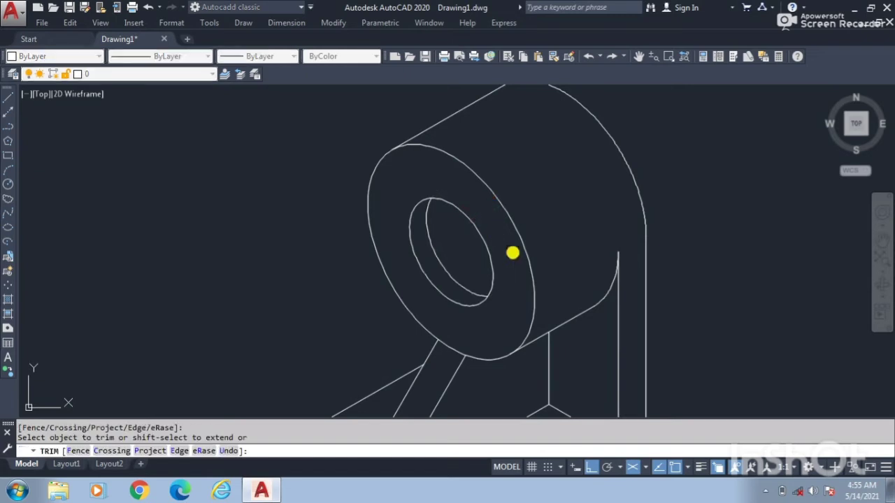
key("Return")
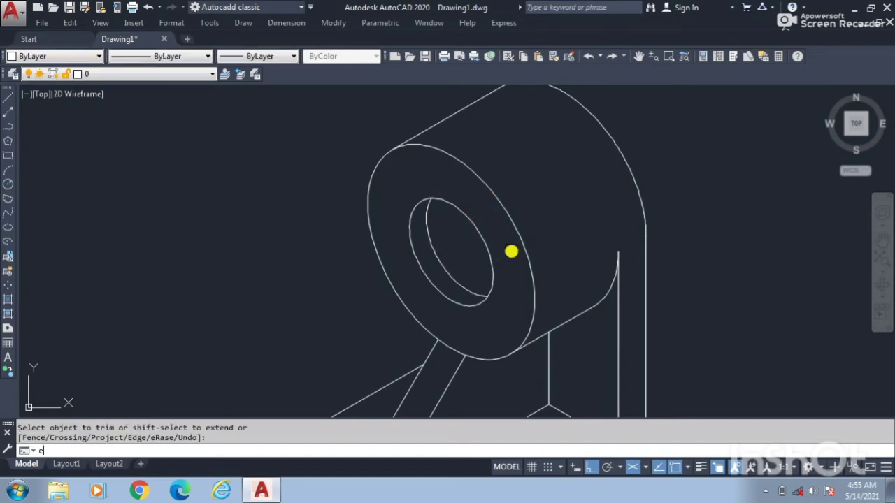
Draw an isocircle of radius 10 on the Left isoplane, centred on the recessed copy of the bore isocircle
type("El")
key("Return")
type("i")
key("Return")
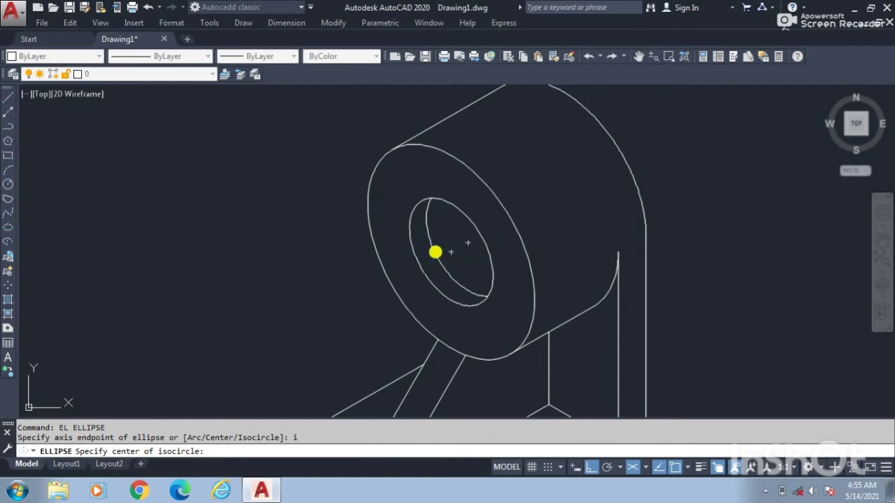
left_click(469, 243)
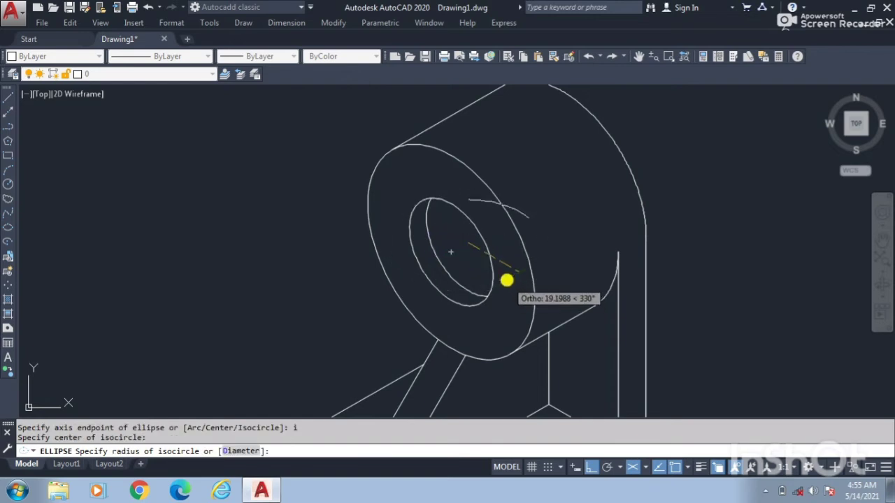
key("F5")
key("F5")
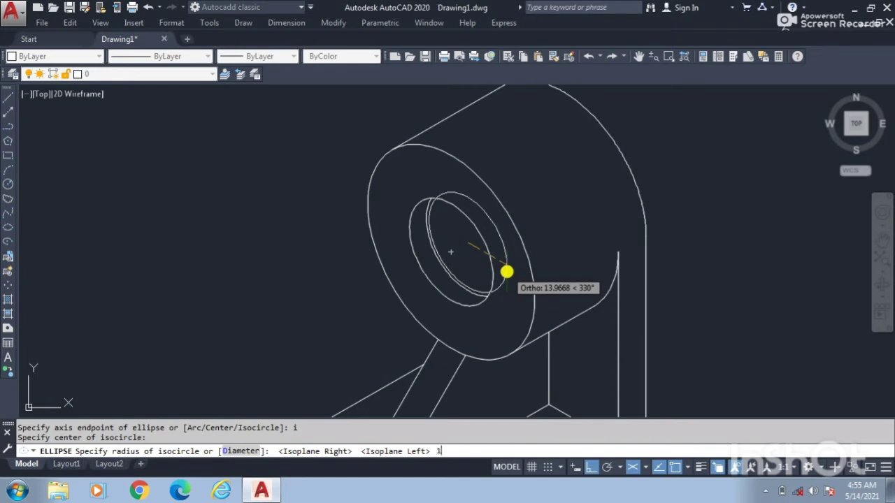
key("Return")
key("Escape")
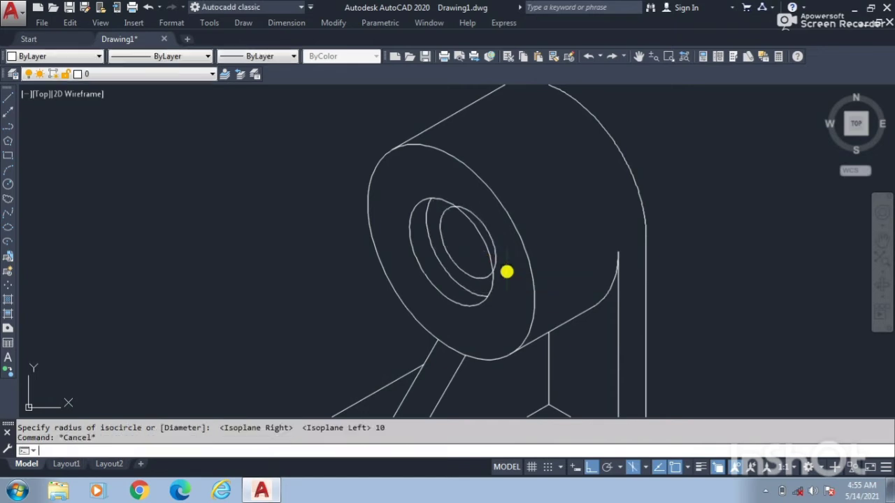
Trim away the part of the radius 10 isocircle that lies outside the front bore isocircle
type("tr")
key("Return")
key("Return")
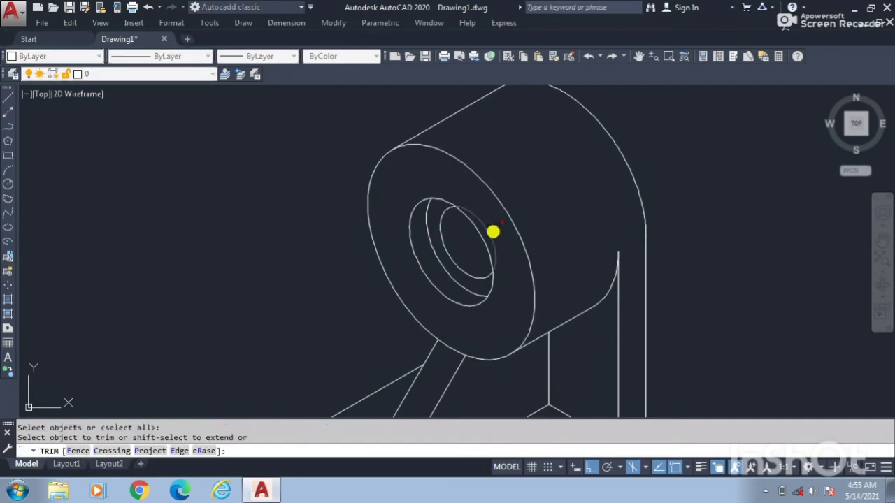
left_click(489, 233)
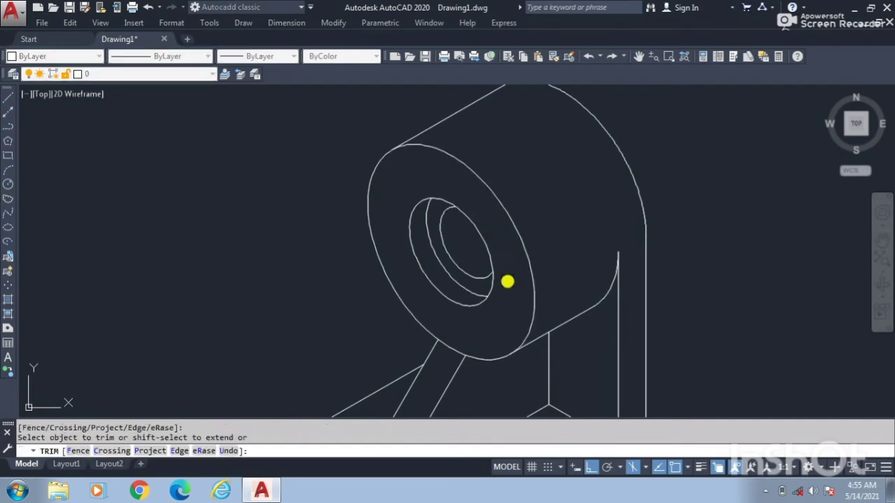
key("Return")
Draw a line 10 units straight down from the base's lowest front corner
scroll(513, 298, "down", 4)
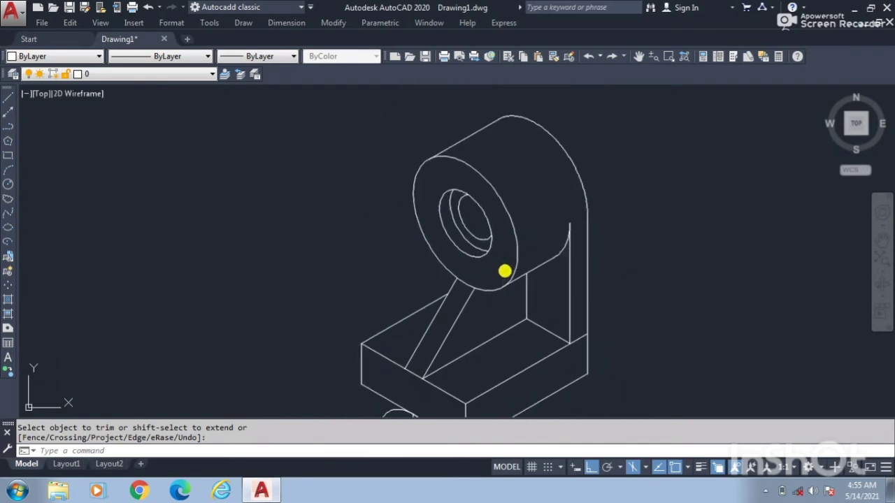
middle_click_drag(505, 272, 513, 272)
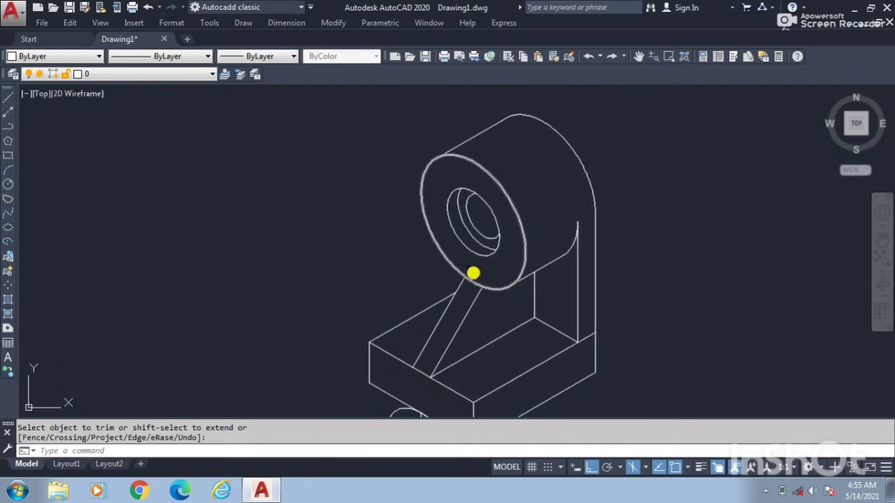
scroll(501, 285, "down", 2)
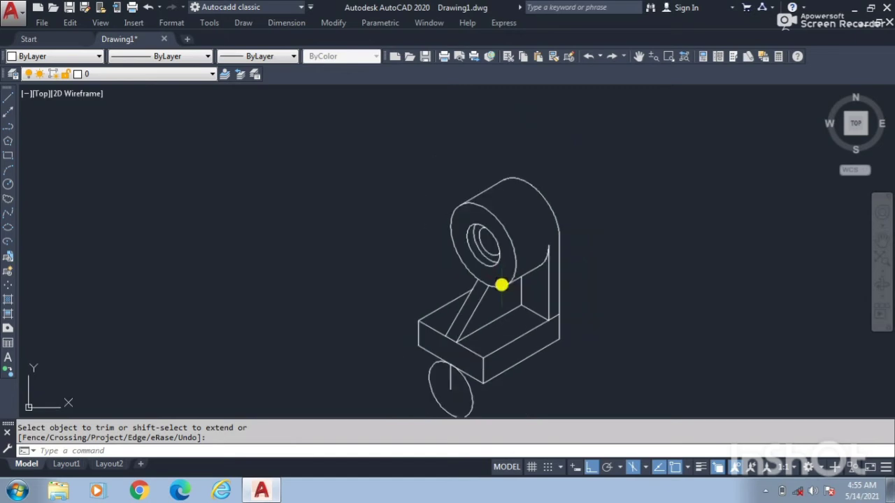
middle_click_drag(501, 285, 490, 218)
scroll(459, 279, "up", 4)
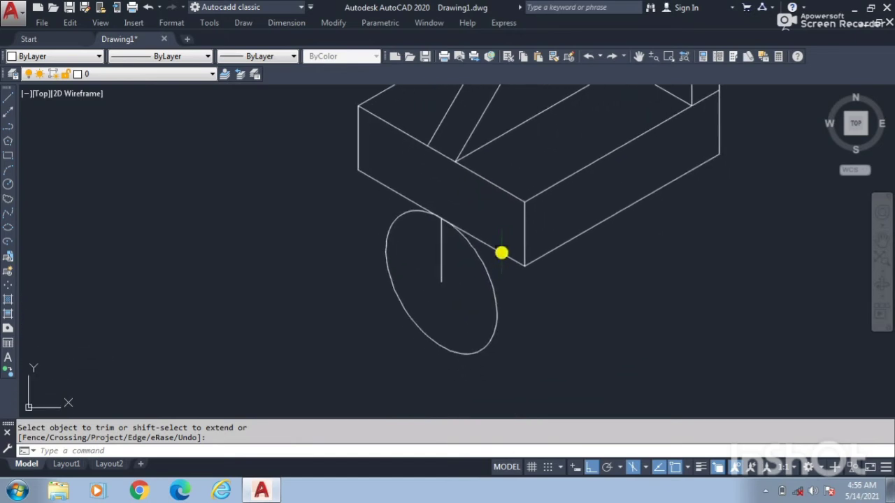
key("Return")
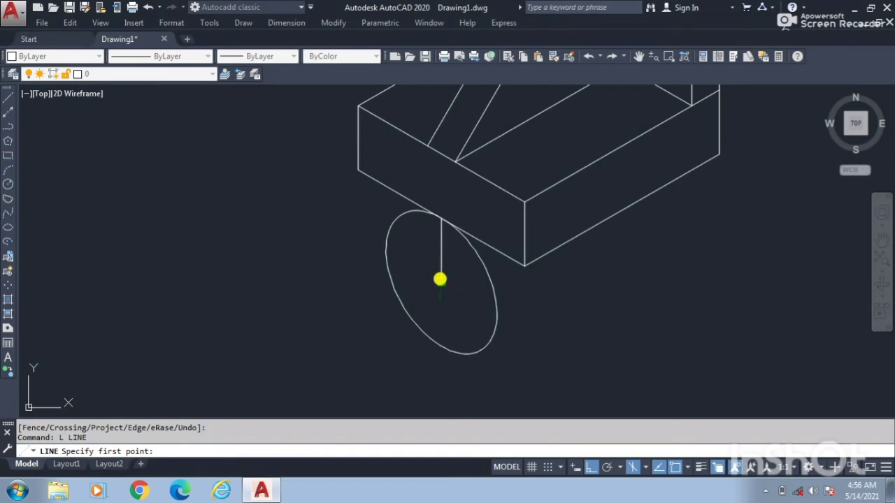
key("Escape")
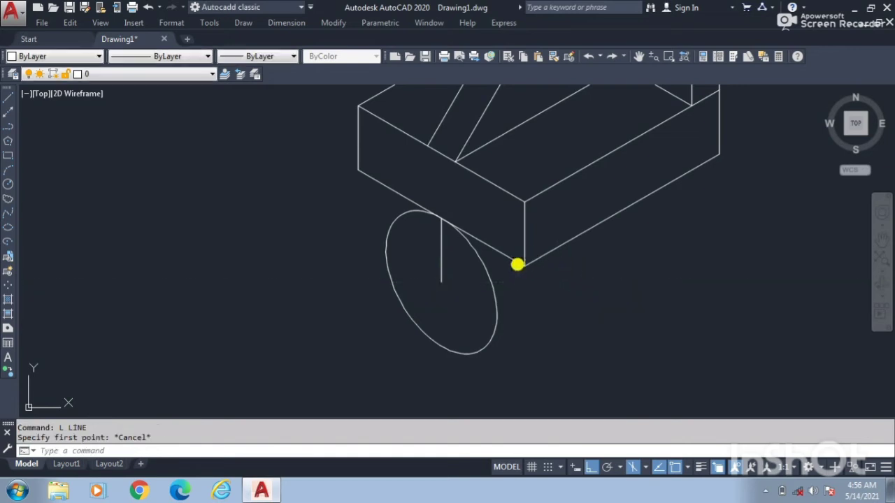
key("Return")
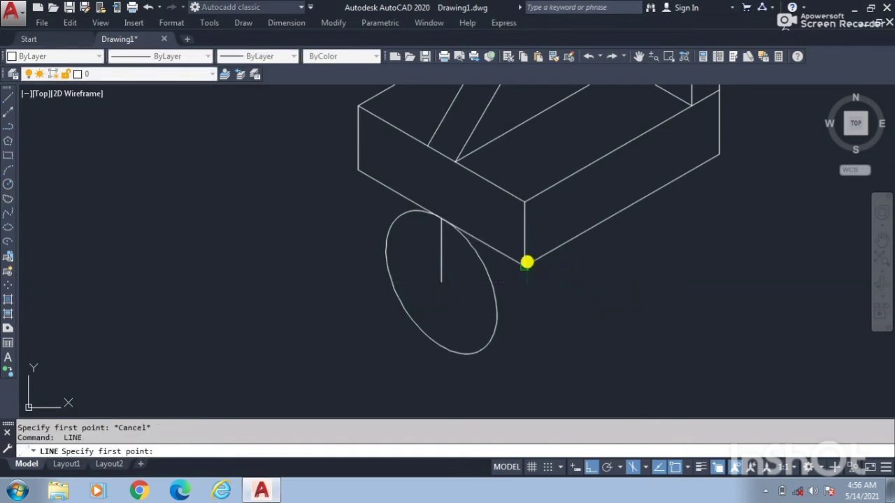
left_click(525, 264)
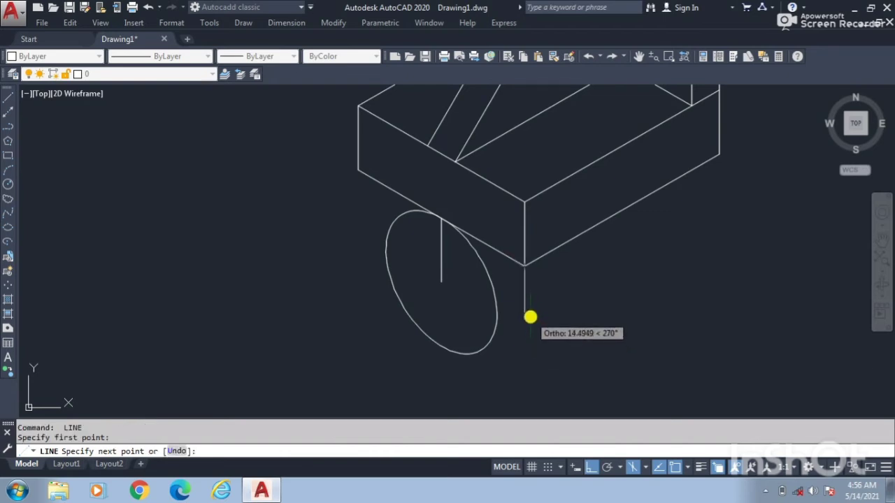
type("10")
key("Return")
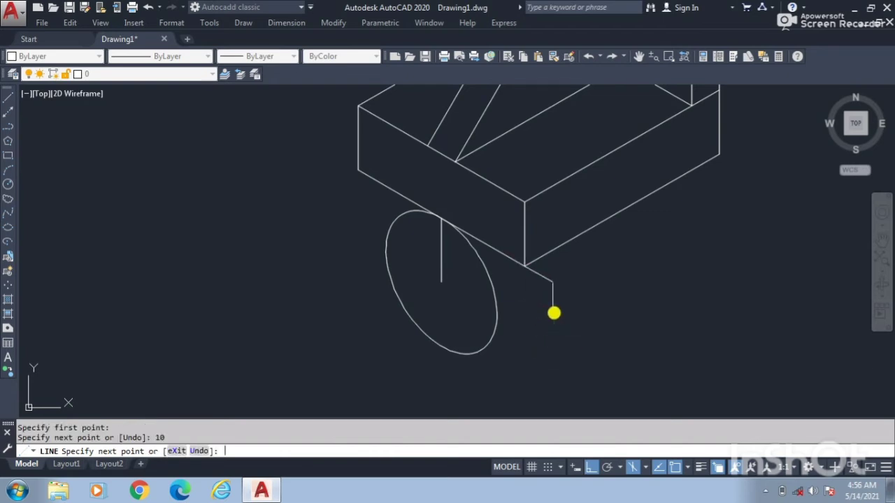
key("ctrl+z")
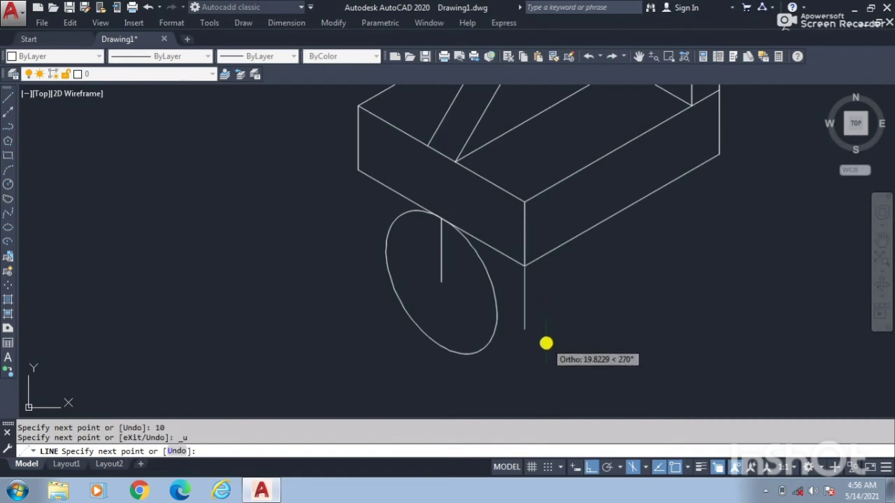
type("10")
key("Return")
key("Return")
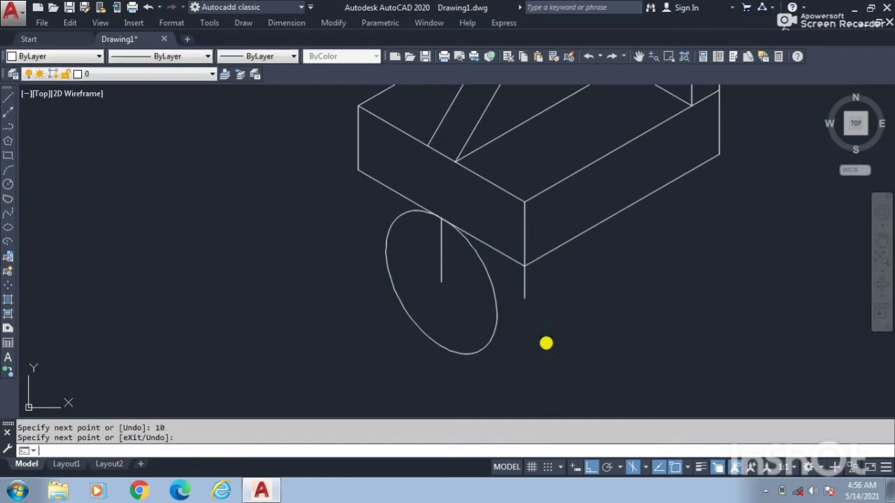
Draw an isocircle of radius 10 on the Left isoplane, centred on the lower end of the 10-unit line
type("el")
key("Return")
type("i")
key("Return")
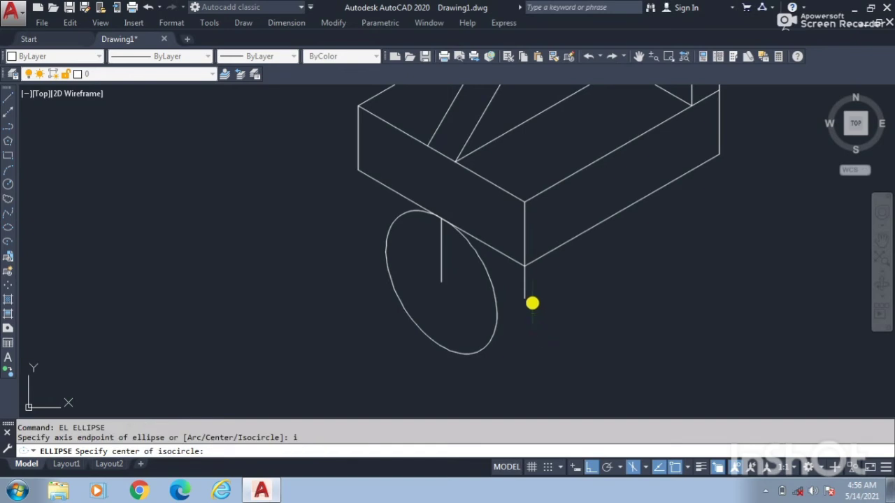
left_click(525, 298)
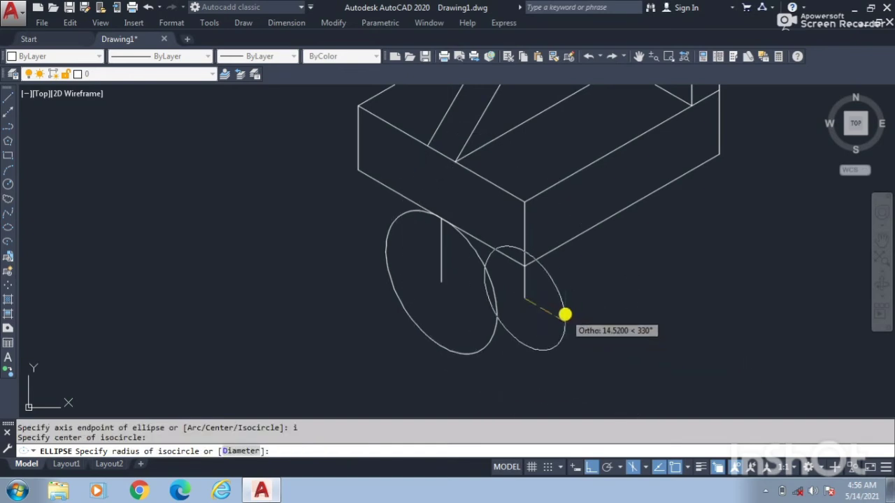
key("Return")
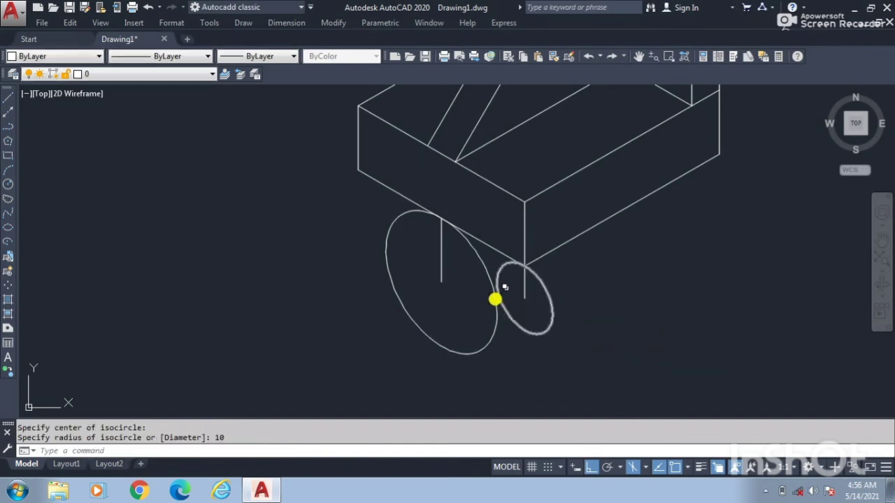
Draw a line from the small isocircle's centre 10 units up along the 150° isometric direction, continuing straight down to the large isocircle's edge
scroll(507, 292, "up", 4)
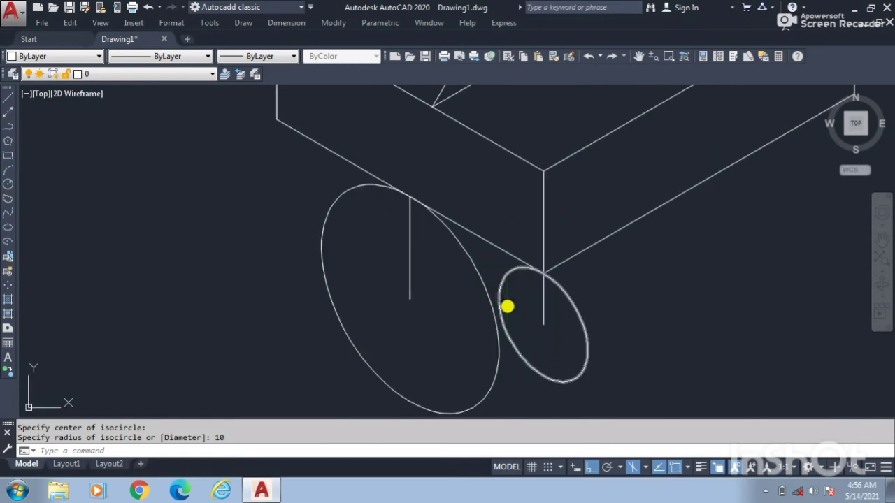
type("1")
key("Return")
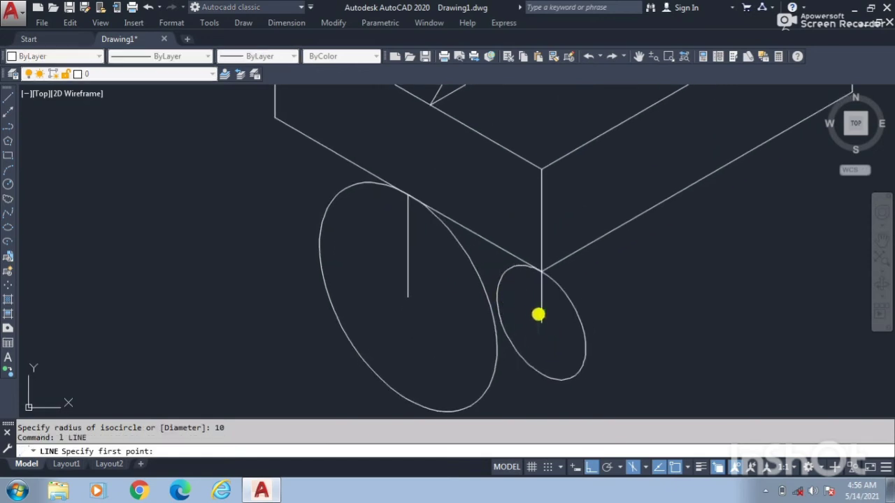
left_click(542, 324)
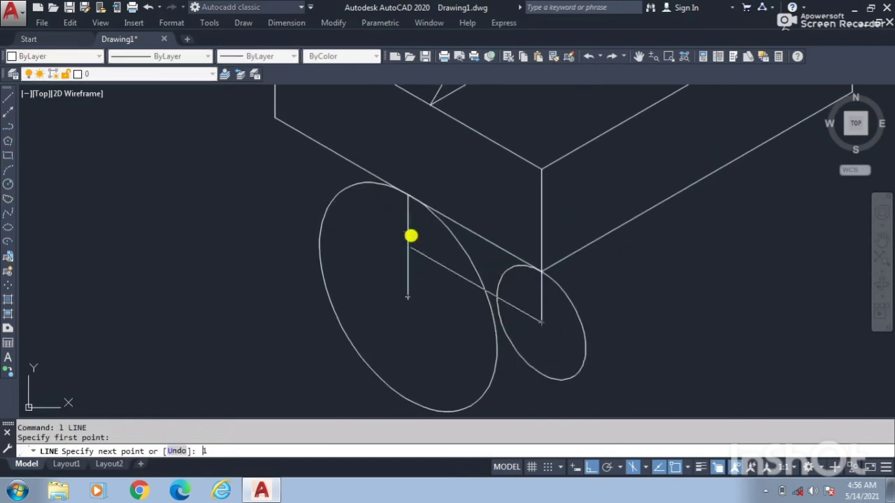
type("10")
key("Return")
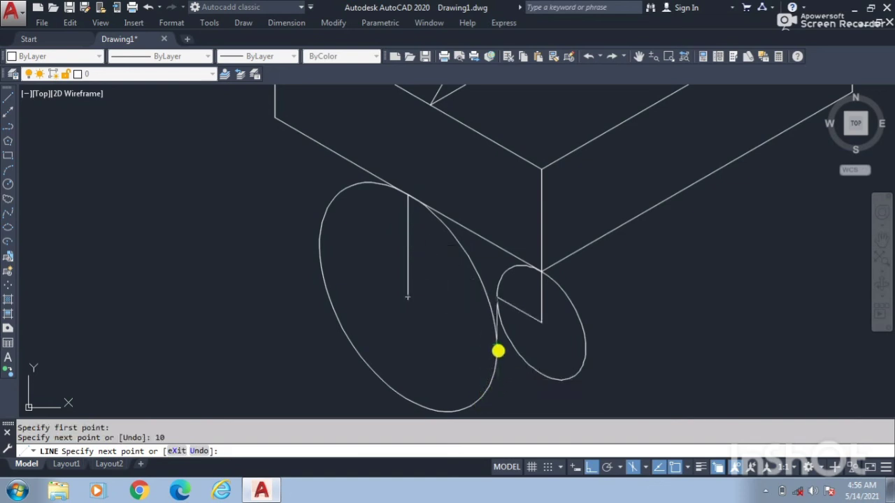
left_click(496, 350)
key("Escape")
middle_click_drag(502, 377, 491, 343)
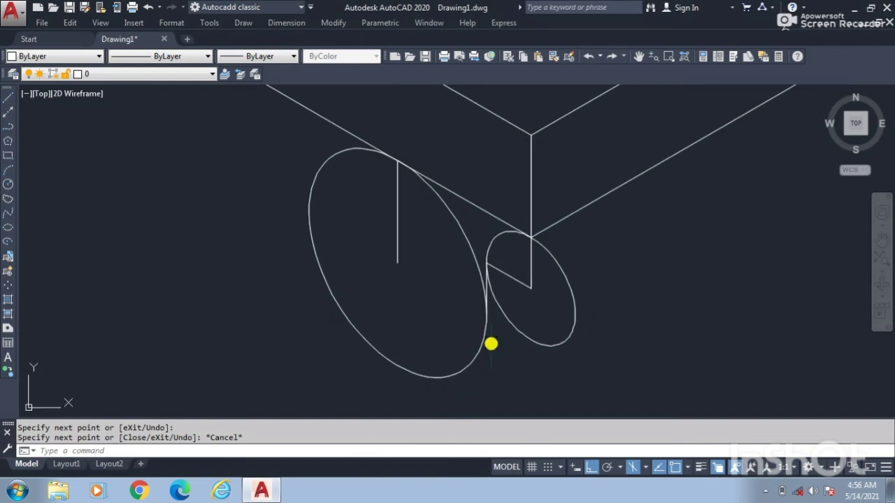
Trim the small isocircle to its upper-left quarter and remove the large isocircle's arc between the base edge and the vertical line
type("tr")
key("Return")
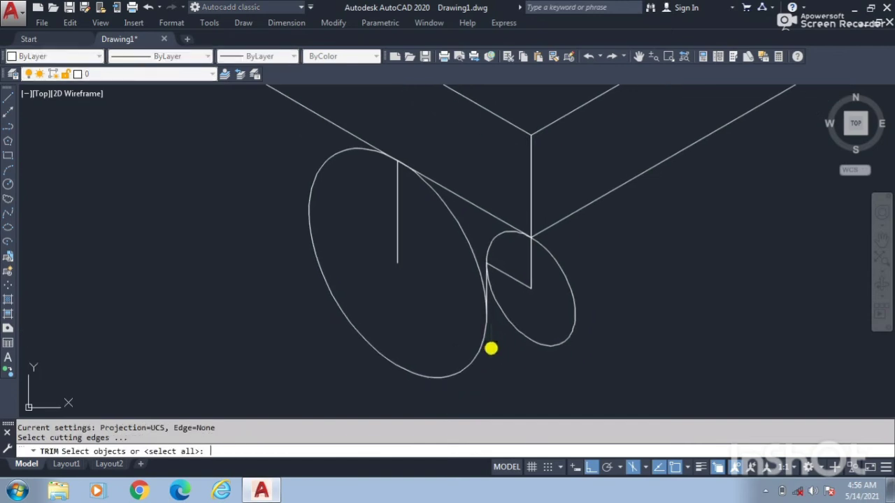
key("Return")
left_click(526, 336)
left_click(514, 280)
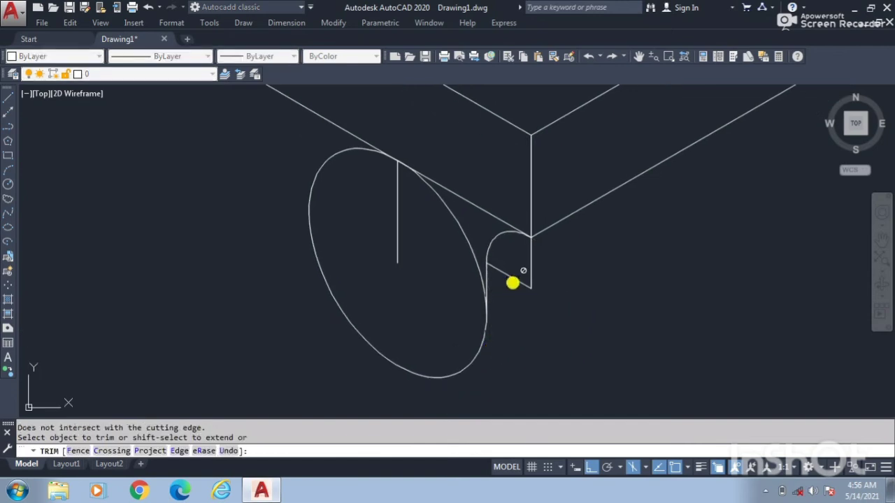
left_click(469, 237)
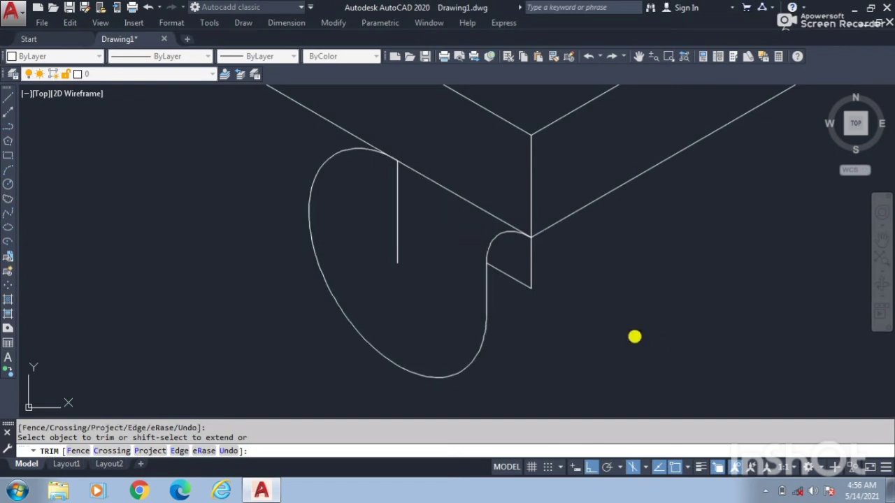
key("Return")
Erase the two construction lines that meet at the small arc's centre
left_click(511, 276)
left_click(531, 263)
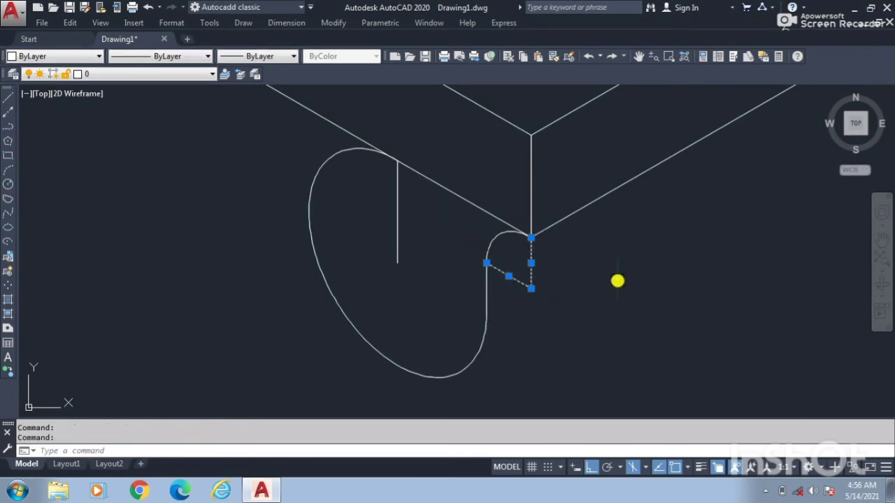
key("Delete")
middle_click_drag(436, 292, 456, 323)
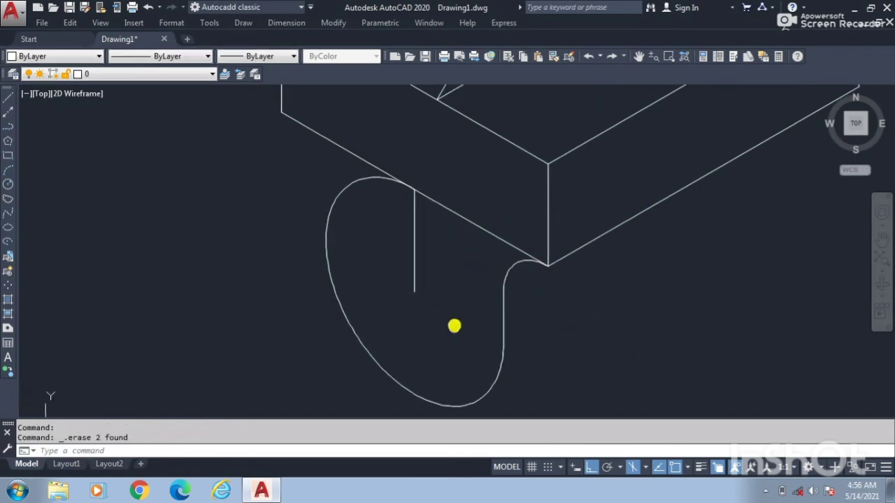
left_click(515, 272)
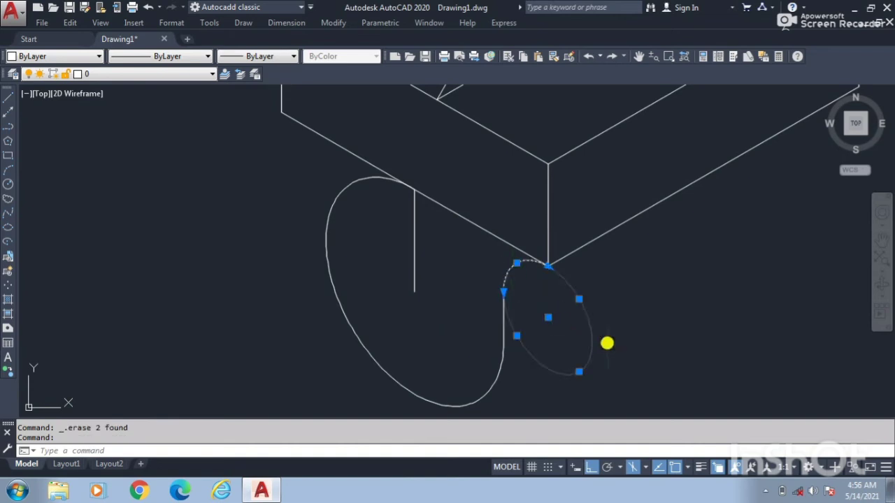
type("mi")
key("Return")
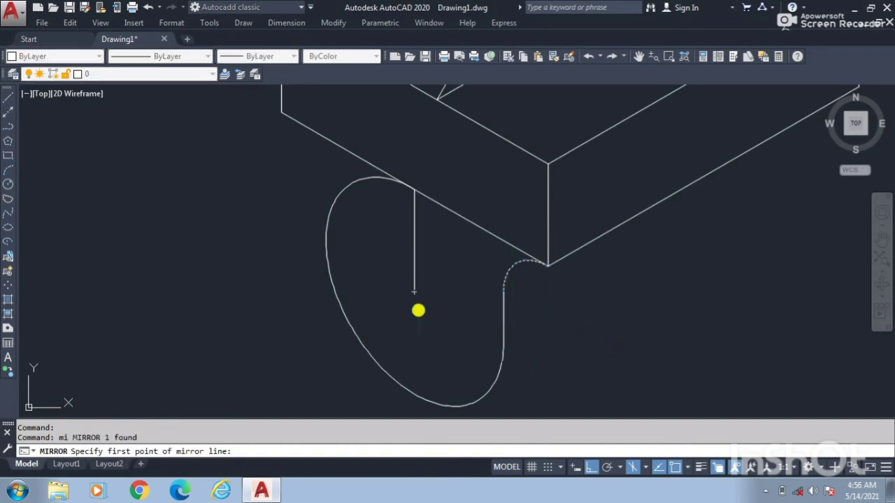
left_click(413, 291)
key("Escape")
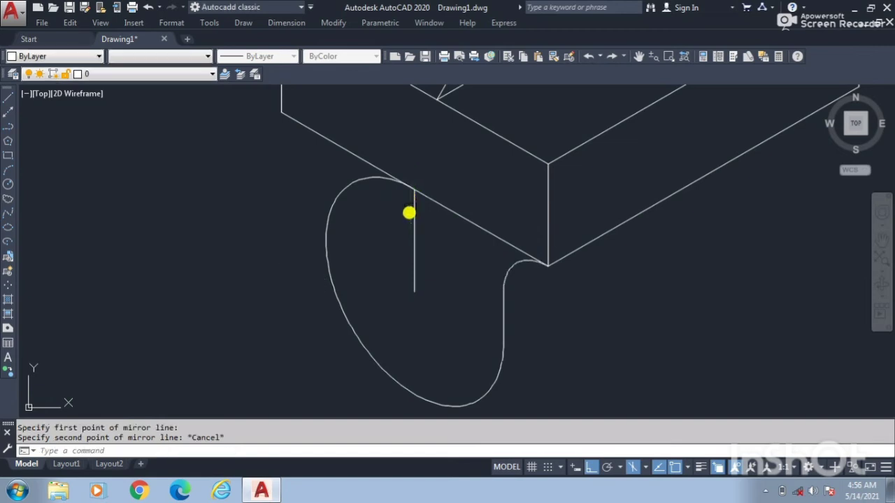
Draw a line 10 units straight down from the lower left corner of the base's front face
scroll(395, 326, "down", 4)
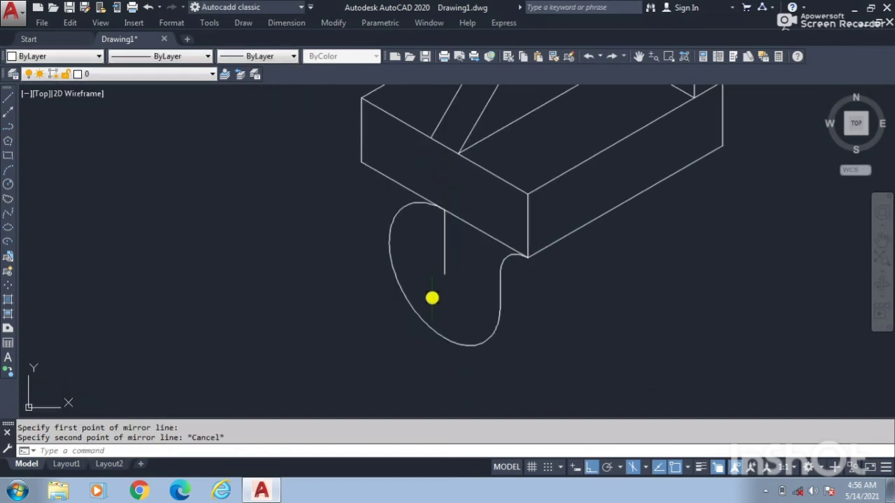
type("l")
key("Return")
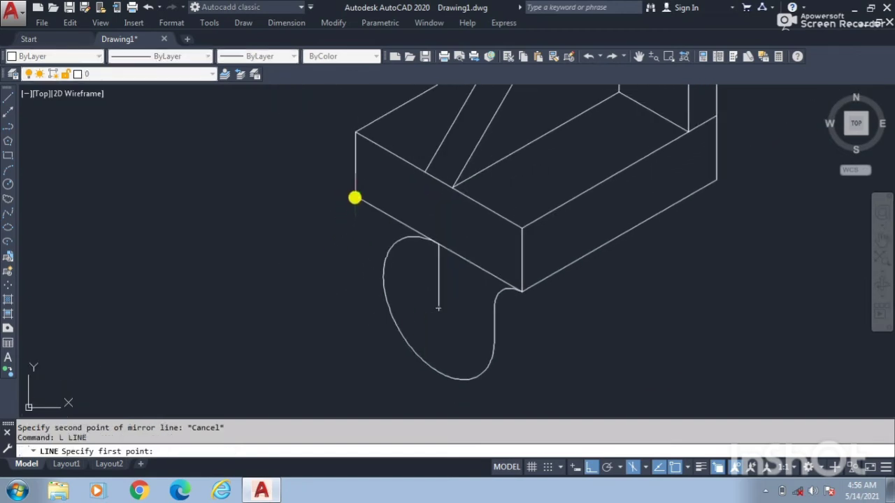
left_click(355, 198)
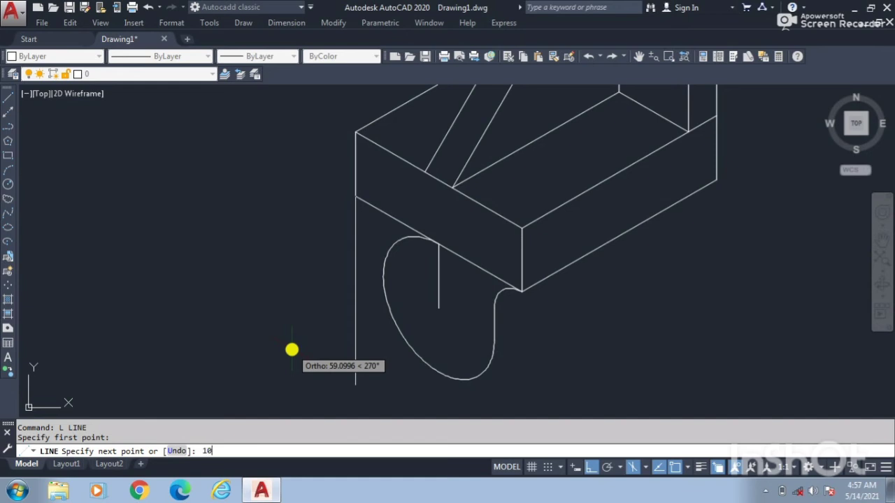
key("Return")
Draw an isocircle of radius 10 centred on the lower end of the new 10-unit vertical line
type("el")
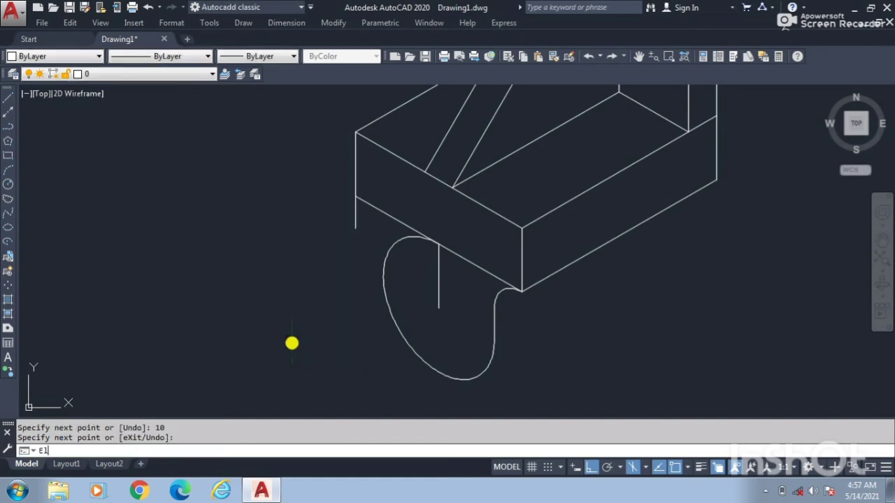
key("Return")
type("i")
key("Return")
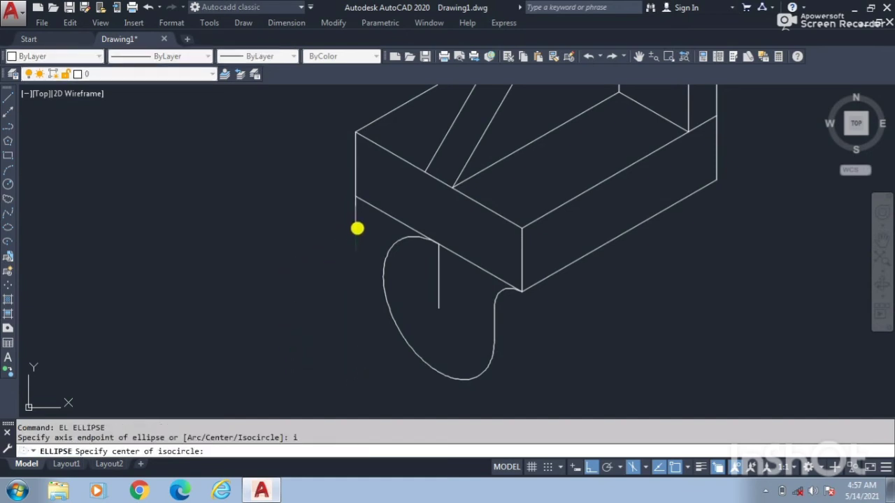
left_click(356, 227)
type("10")
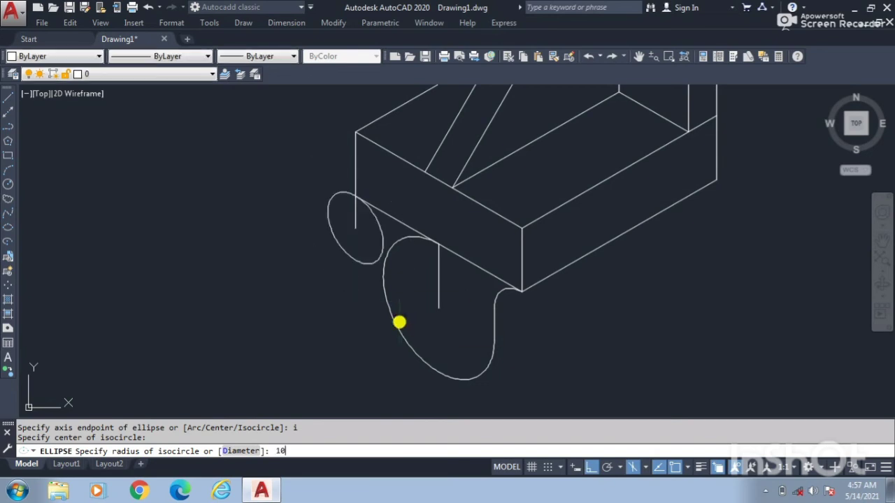
key("Return")
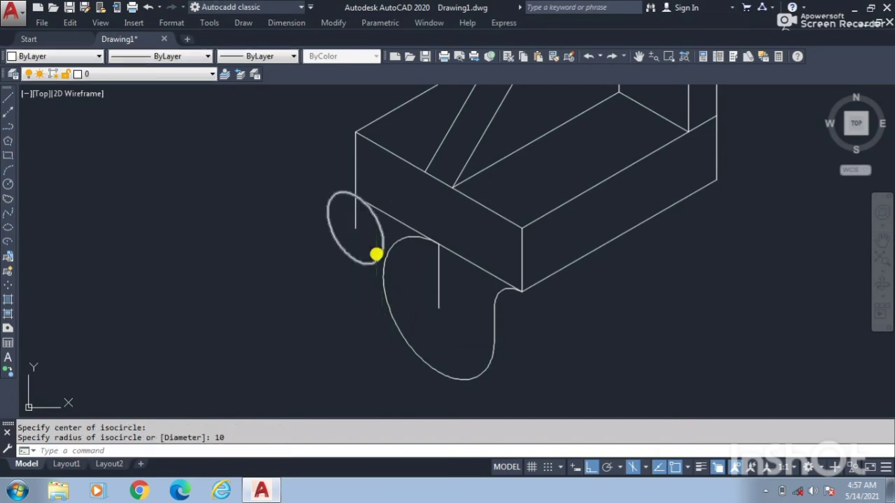
Draw a line from the small isocircle's centre 10 units along the 330° isometric direction, continuing straight down past the large arc's left side
type("l")
key("Return")
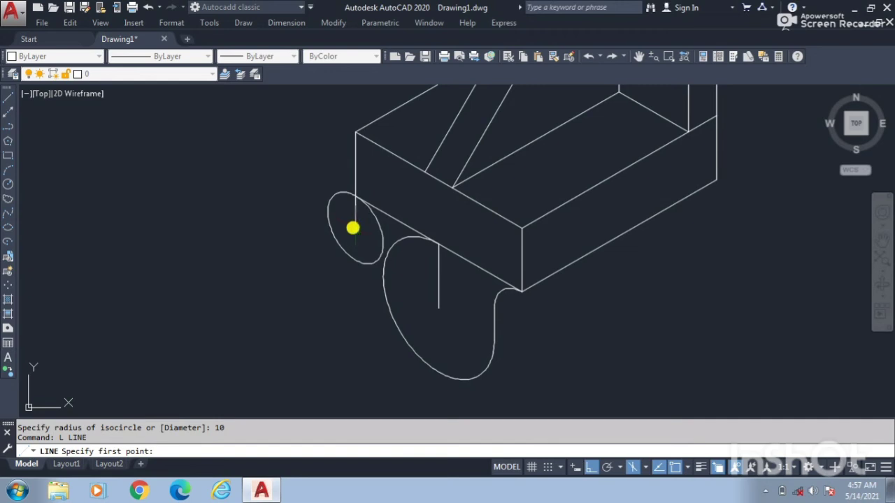
left_click(361, 256)
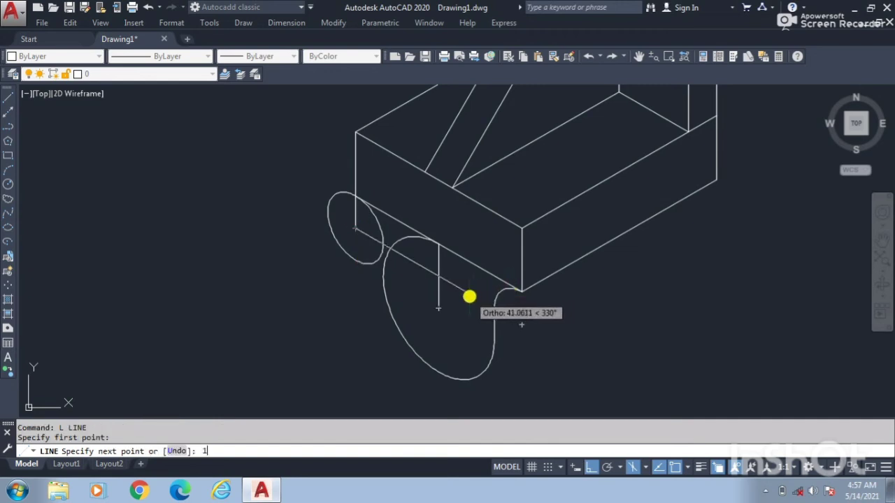
type("10")
key("Return")
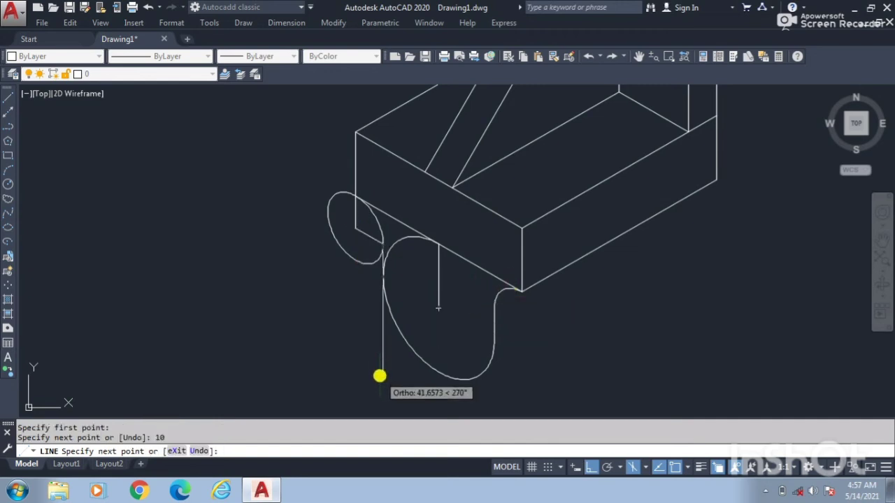
left_click(380, 365)
key("Escape")
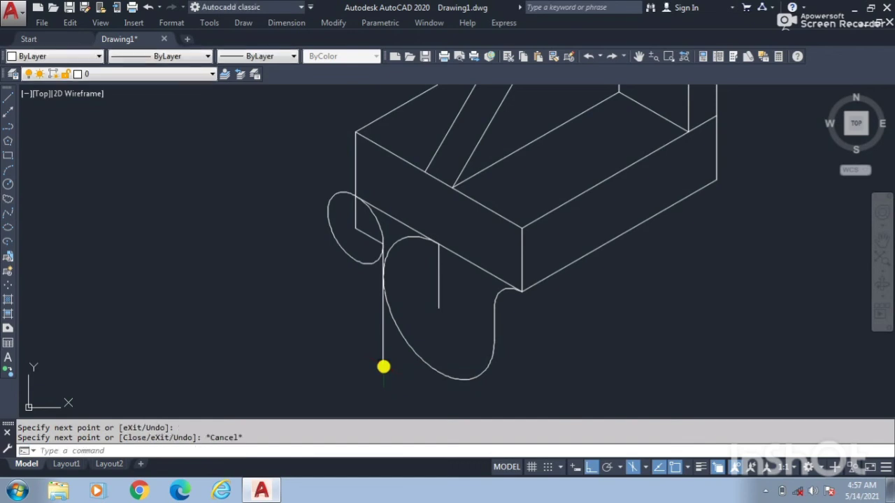
Trim the small isocircle to its upper-right quarter, cut the vertical line's lower excess and remove the large isocircle's upper arc beneath the base
type("tr")
key("Return")
key("Return")
left_click(385, 349)
left_click(362, 219)
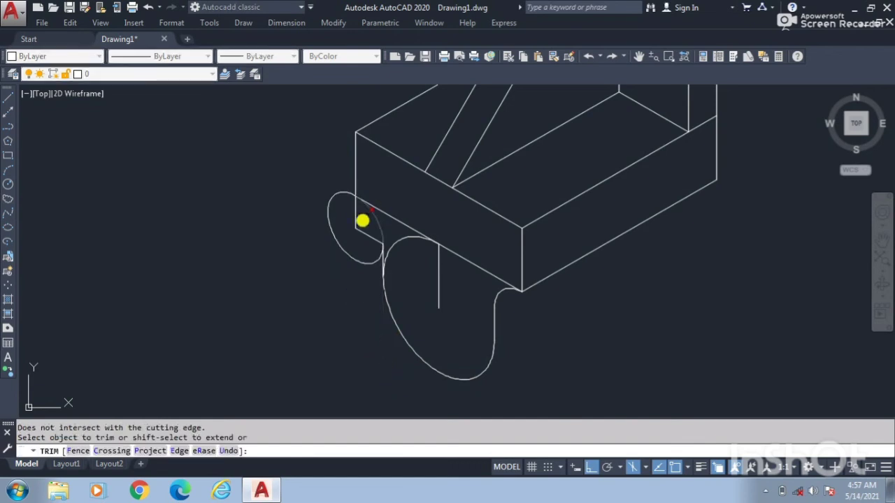
left_click(329, 207)
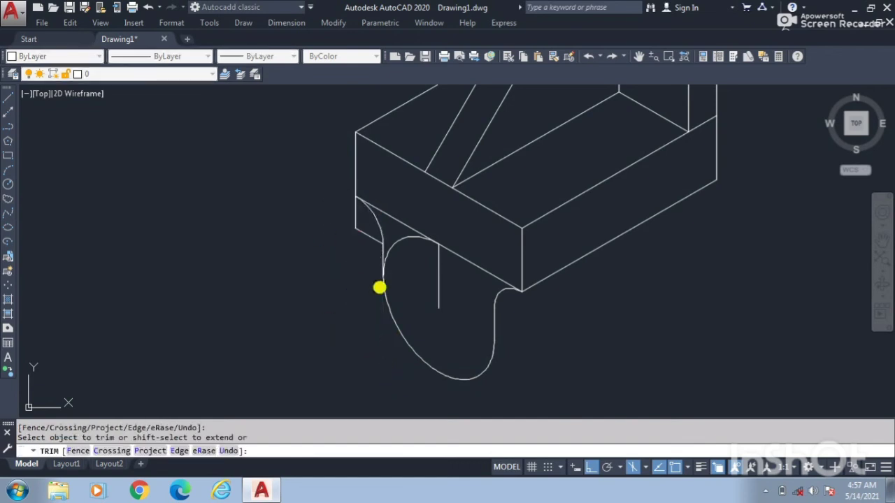
left_click(401, 246)
key("Return")
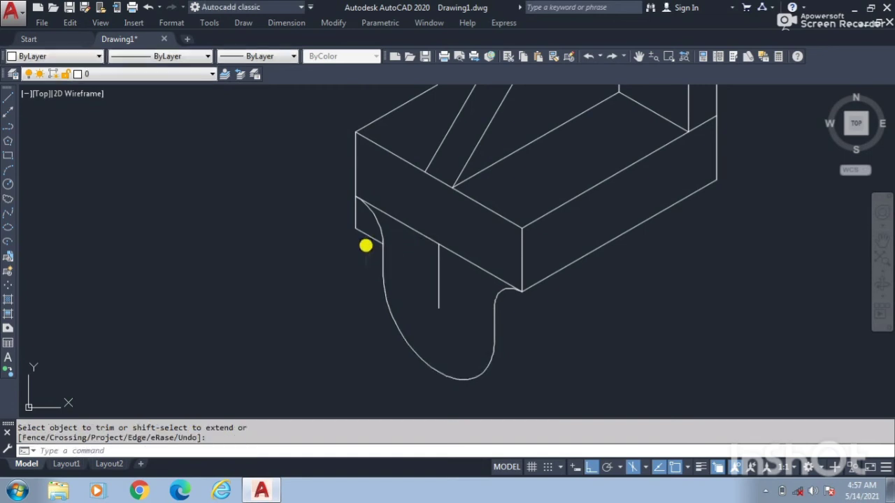
Erase the two construction lines that meet at the left small arc's centre
left_click(365, 237)
left_click(353, 217)
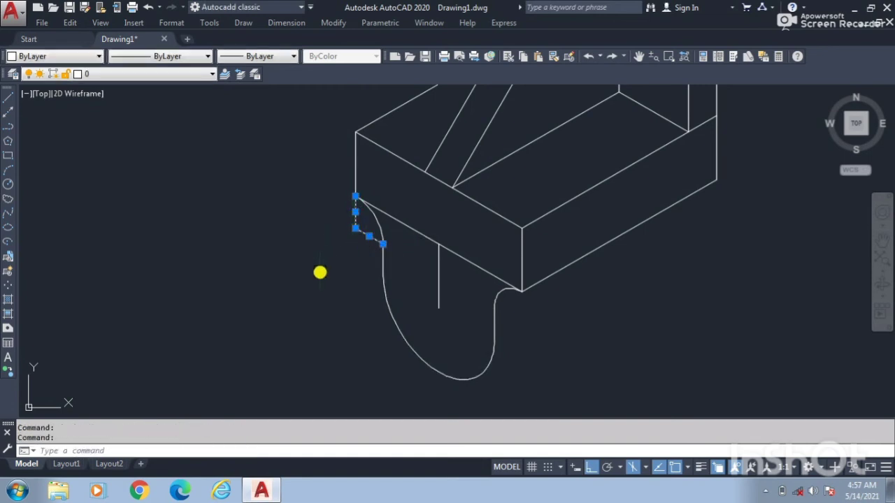
key("Delete")
Erase both halves of the base's lower front edge above the lug and the vertical construction line inside the lug
middle_click_drag(307, 303, 315, 333)
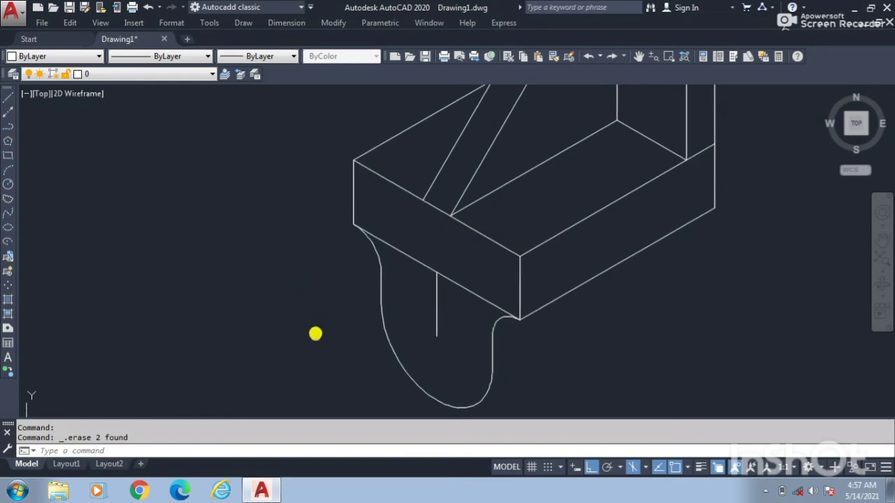
left_click(431, 271)
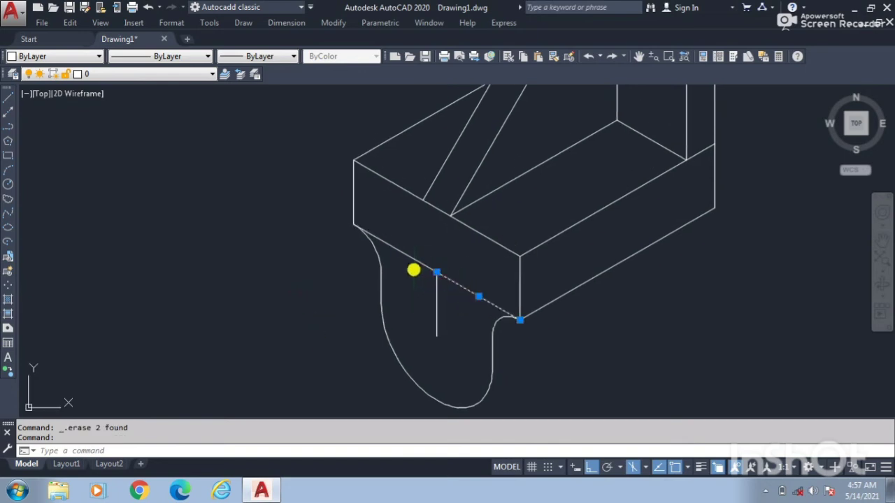
left_click(409, 258)
left_click(437, 306)
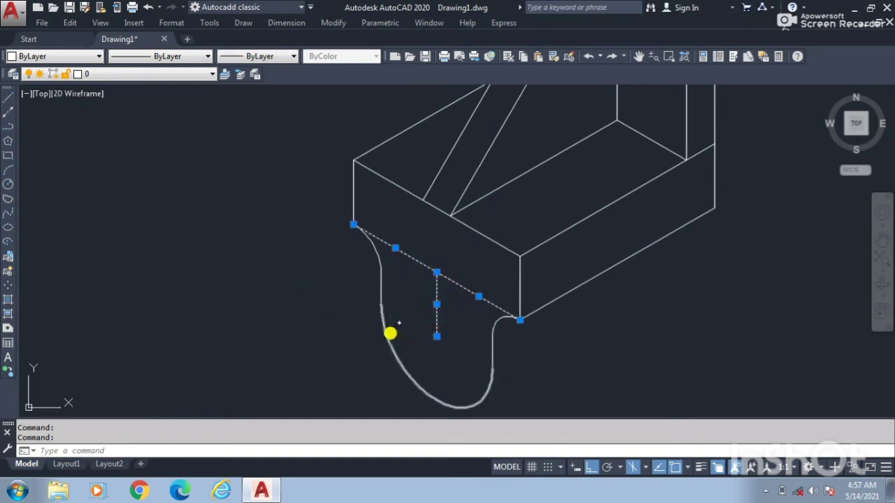
key("Delete")
Draw an isocircle of radius 7.5 for the lug's hole, concentric with the lug's rounded end
type("el")
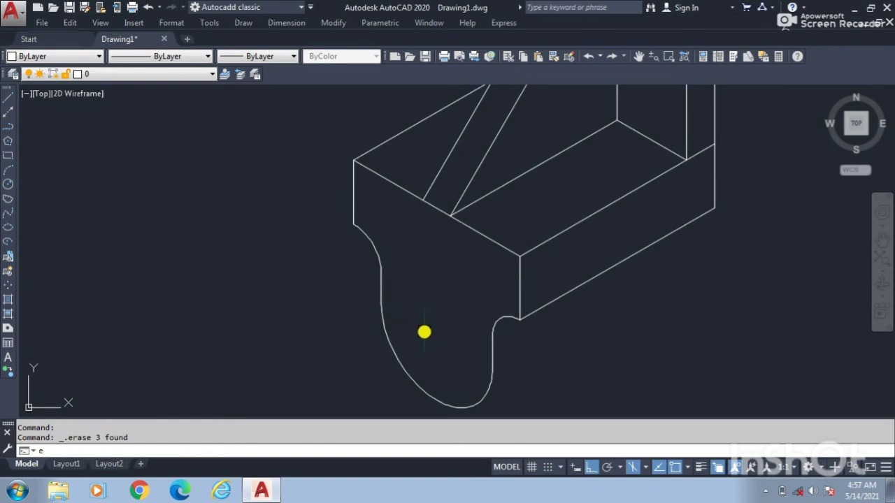
key("Return")
type("i")
key("Return")
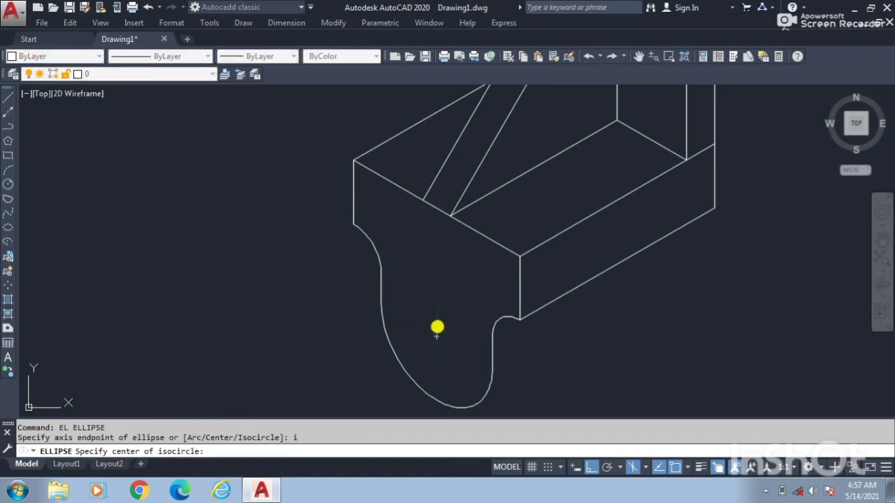
left_click(438, 338)
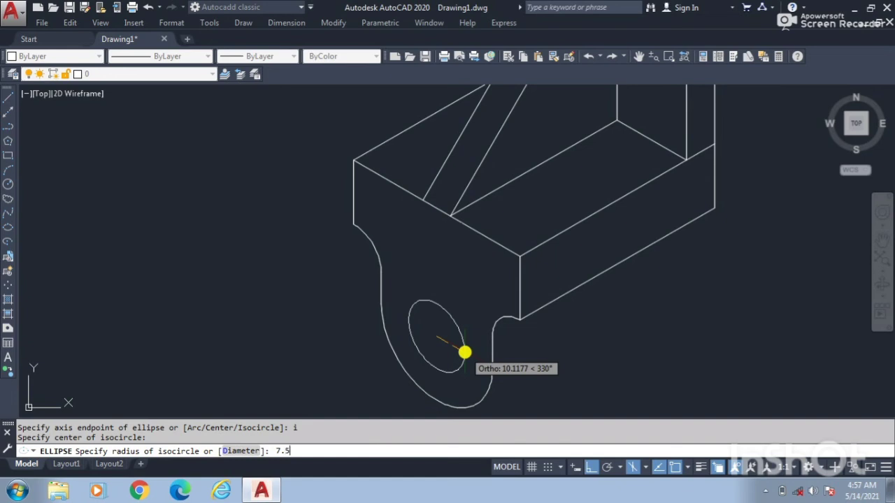
key("Return")
Select the entire bracket drawing and set its colour to Green
scroll(465, 352, "down", 5)
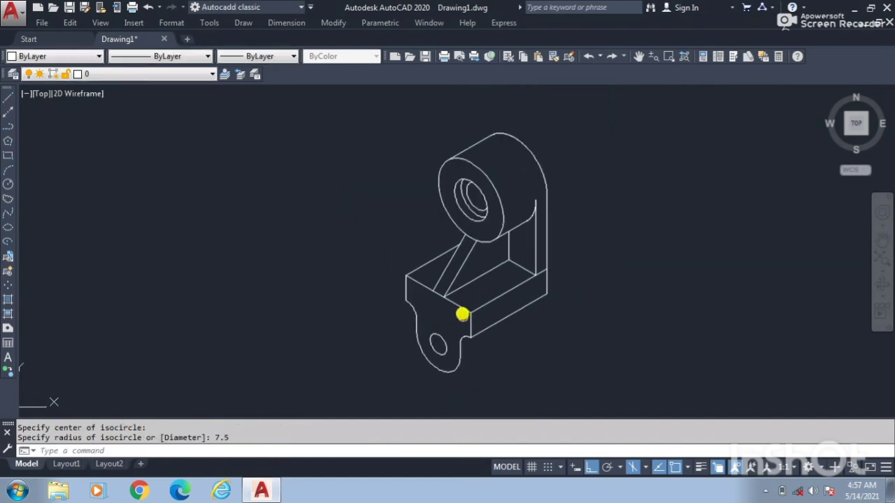
mouse_move(473, 269)
middle_mouse_down()
mouse_move(471, 280)
mouse_move(470, 268)
middle_mouse_up()
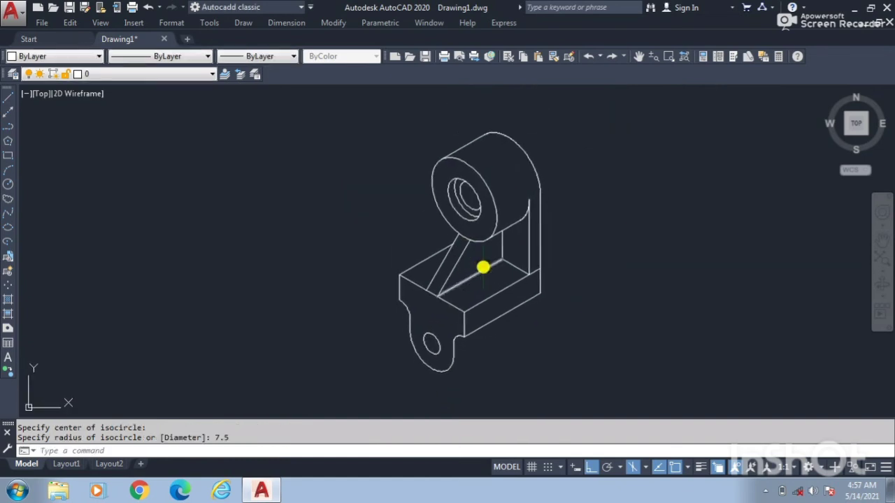
left_click(654, 109)
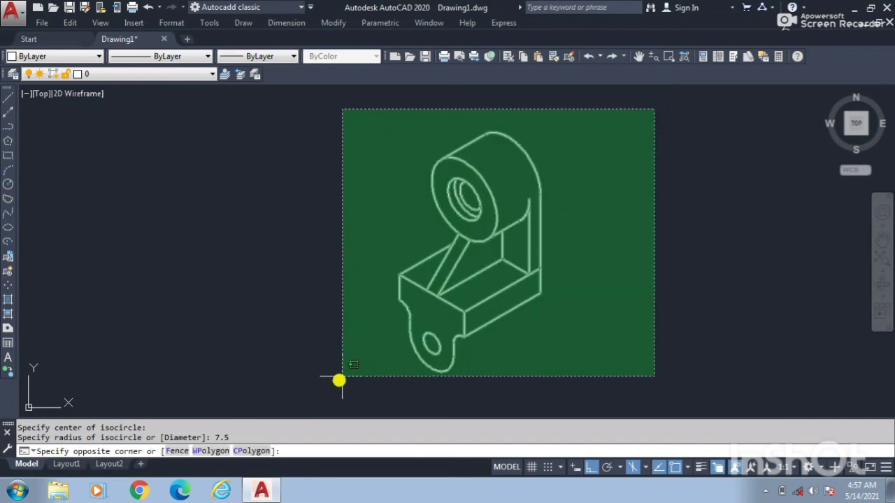
left_click(319, 400)
left_click(100, 58)
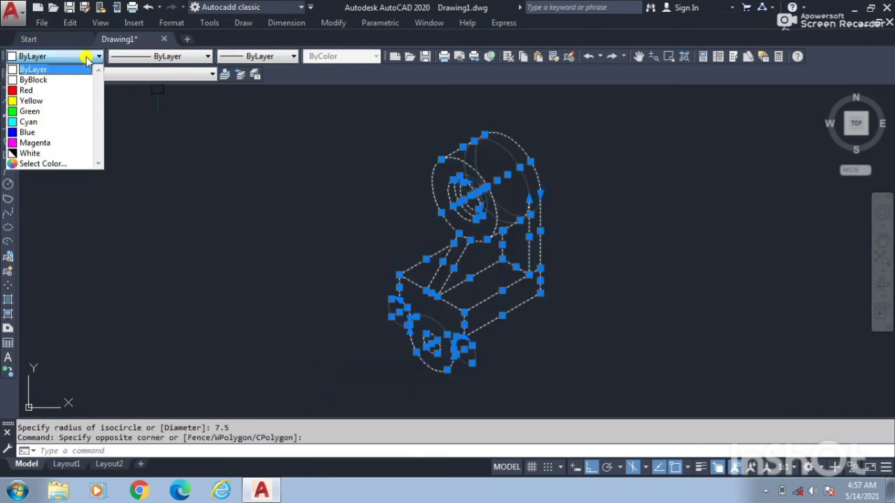
left_click(61, 112)
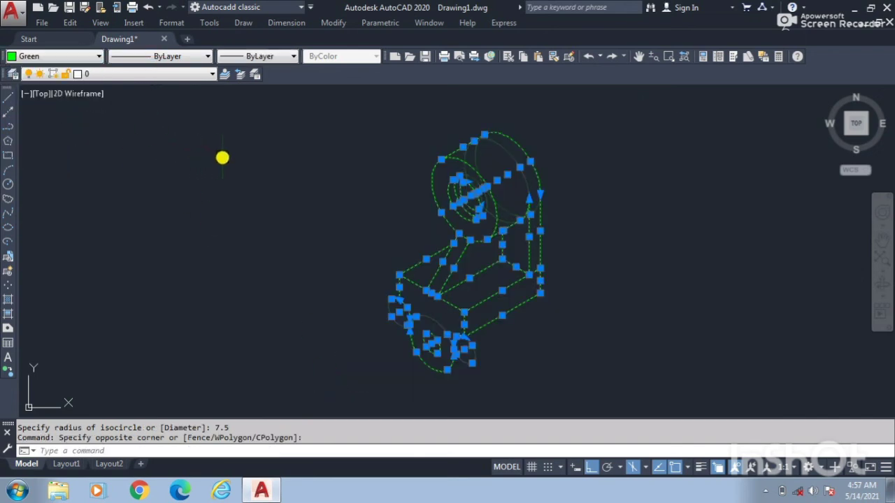
Set the selected bracket's lineweight to 0.50 mm and turn on lineweight display
left_click(276, 56)
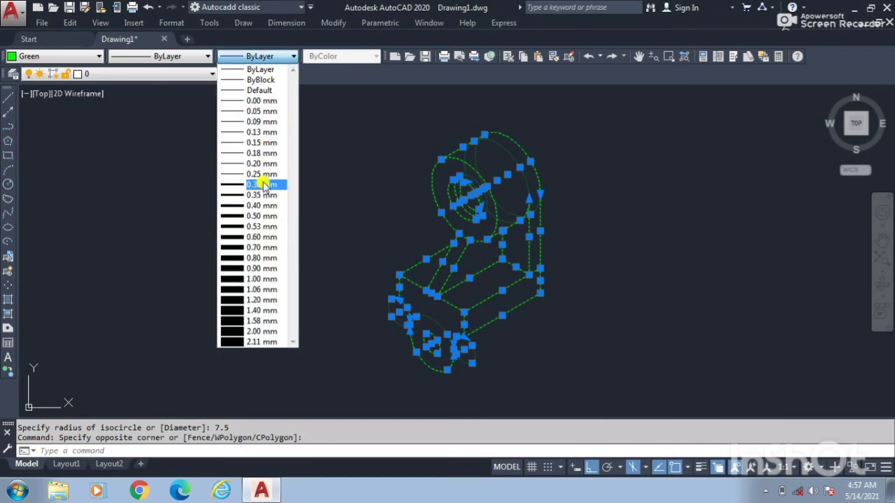
left_click(261, 216)
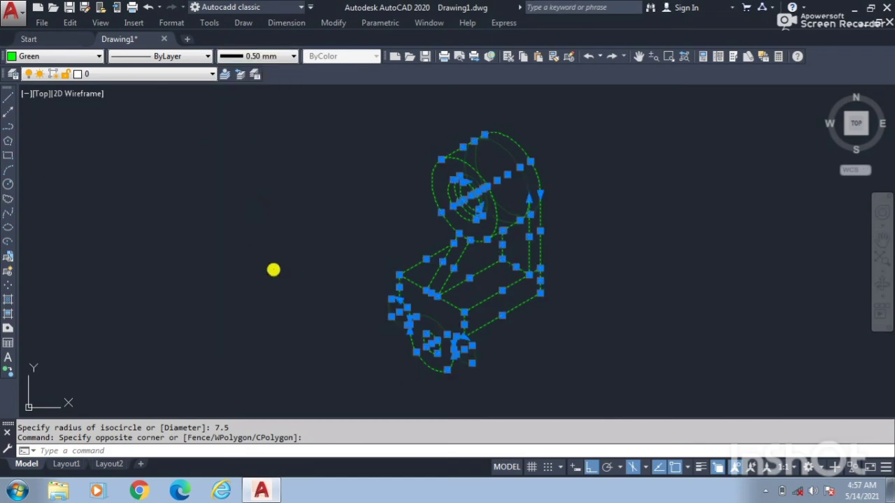
left_click(700, 466)
key("Escape")
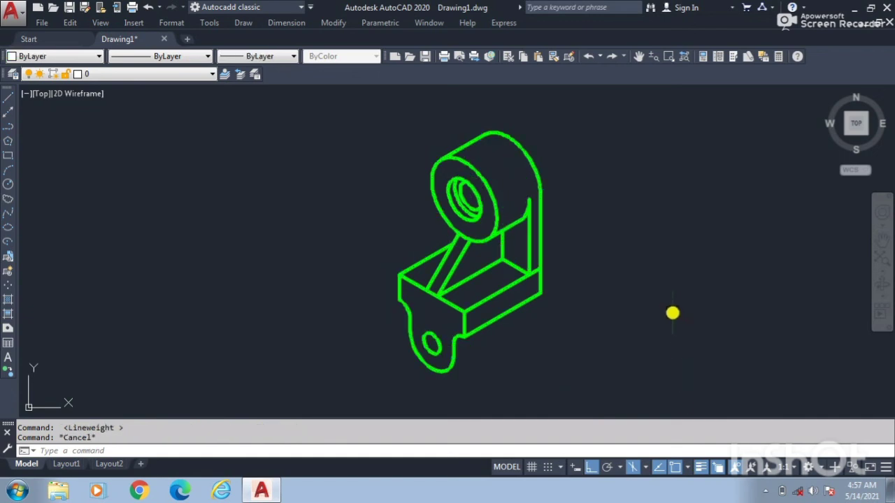
Examine the short vertical line and adjoining small arc on the lug's right side below the base corner
scroll(525, 194, "up", 3)
scroll(502, 237, "down", 4)
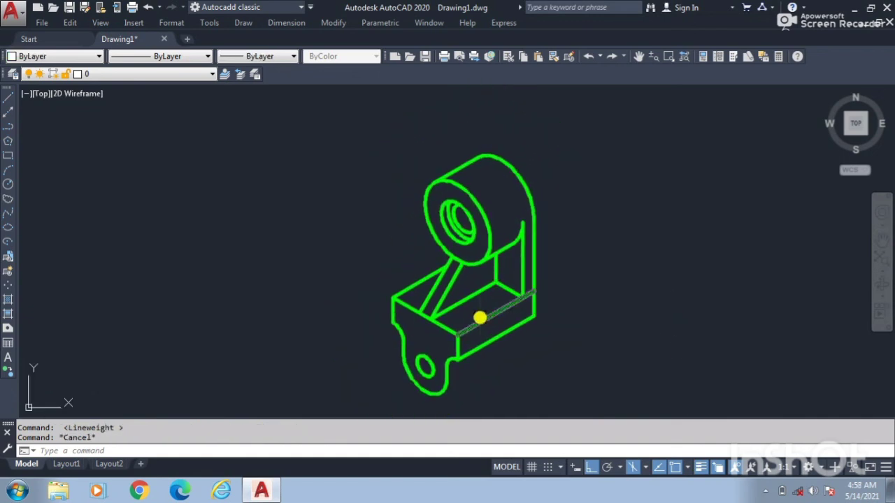
scroll(471, 324, "up", 3)
left_click(442, 330)
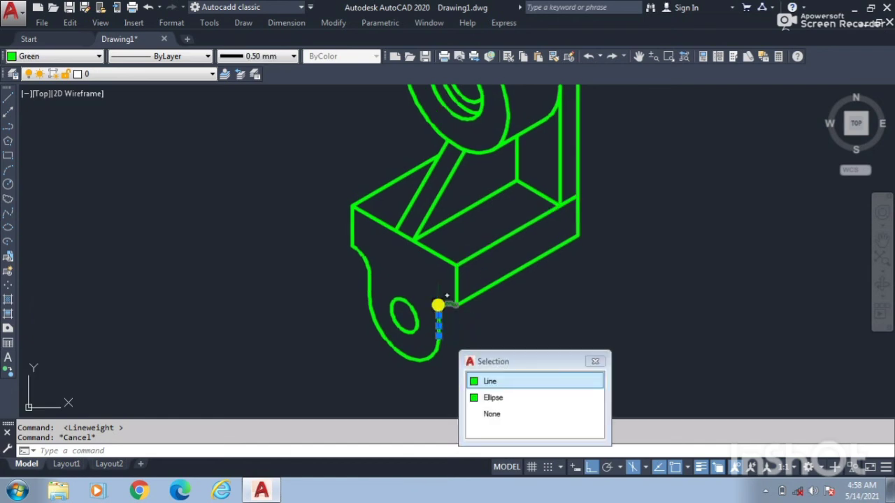
left_click(508, 382)
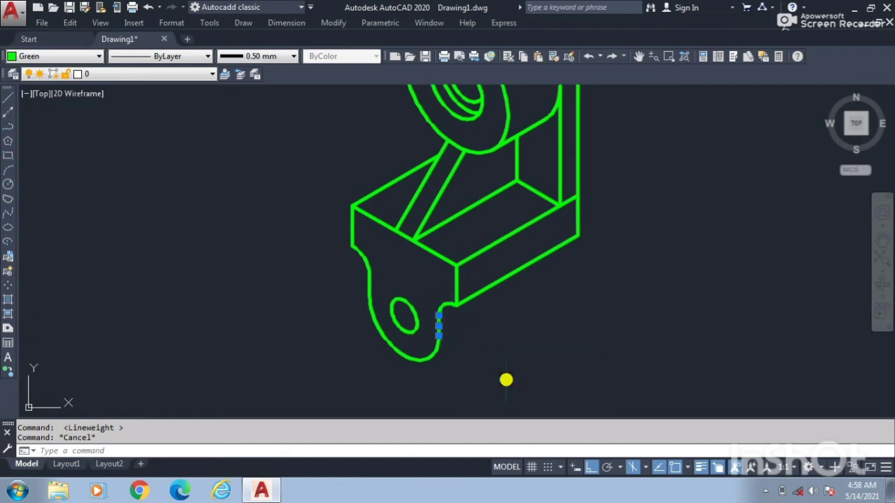
scroll(448, 308, "up", 4)
scroll(435, 326, "down", 5)
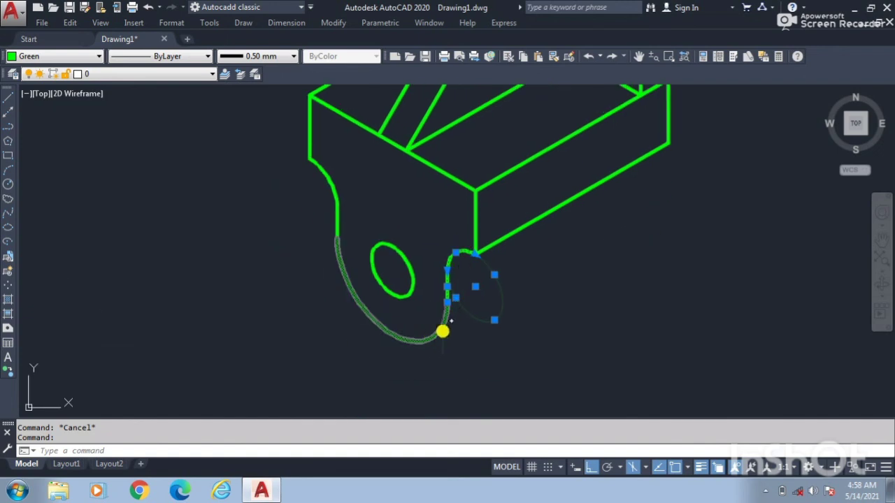
key("Escape")
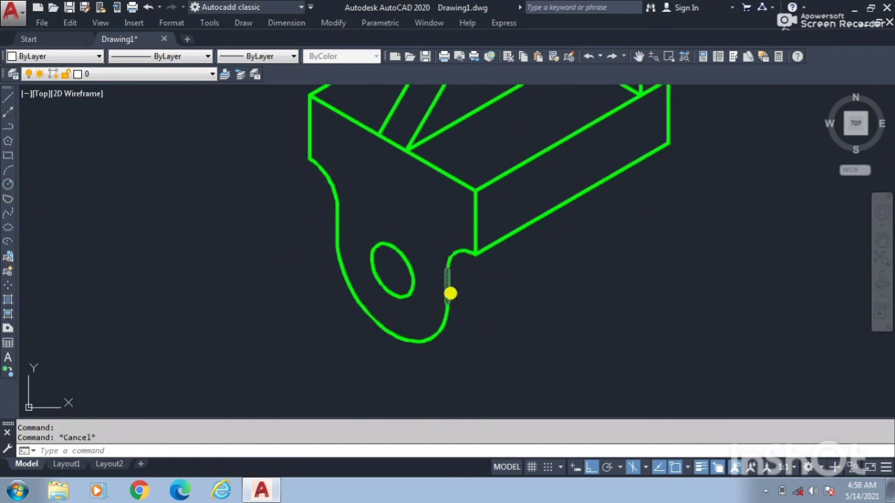
left_click(442, 294)
left_click(475, 338)
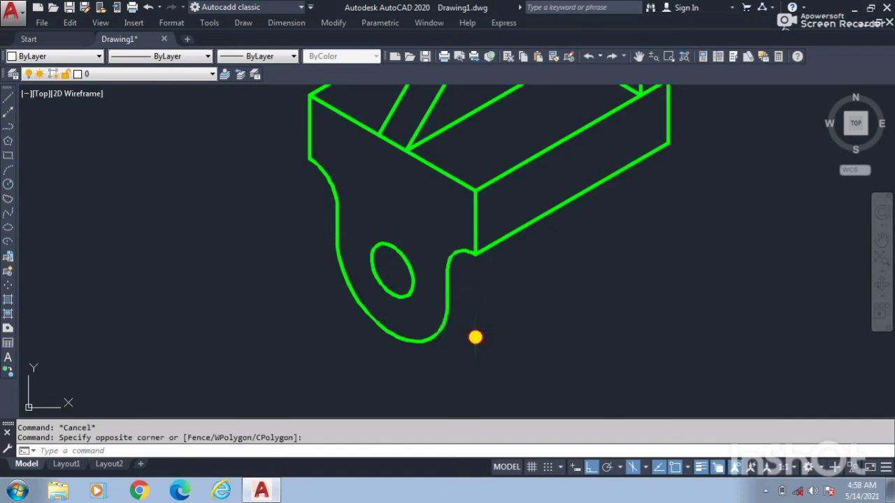
Copy the lug's rounded end arc and its two vertical side lines 20 units back along the base's long direction
left_click(499, 300)
left_click(419, 359)
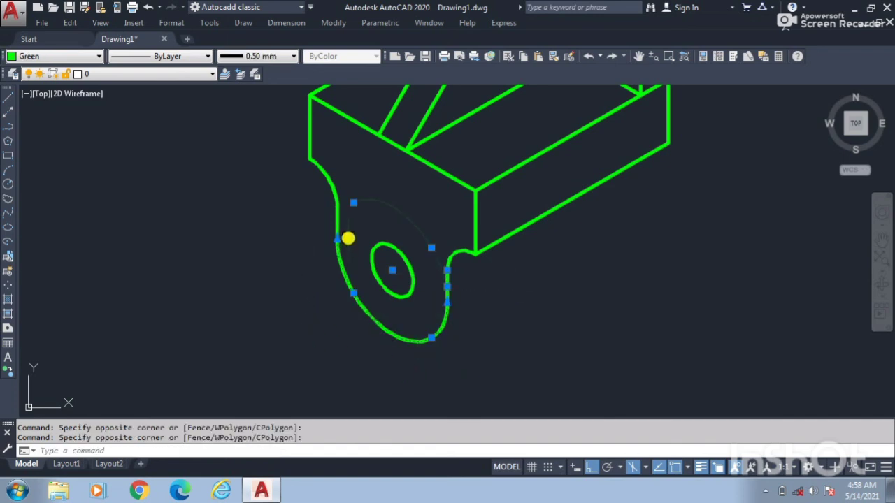
left_click(336, 211)
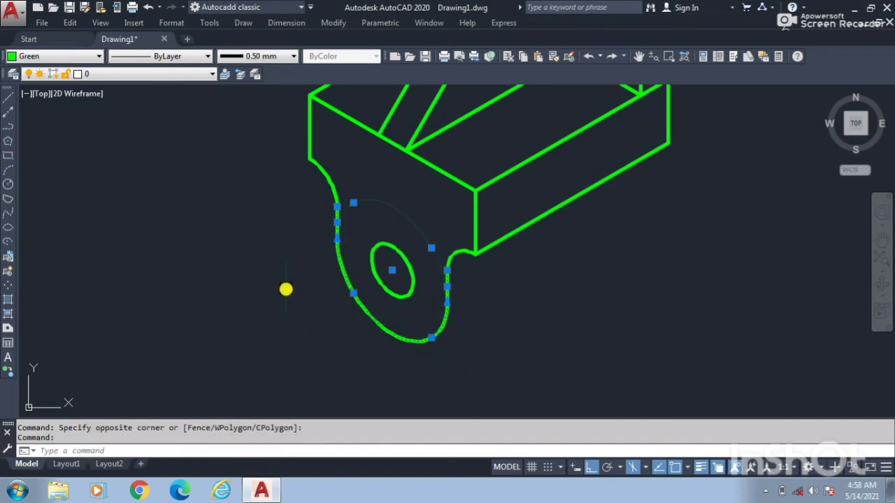
type("co")
key("Return")
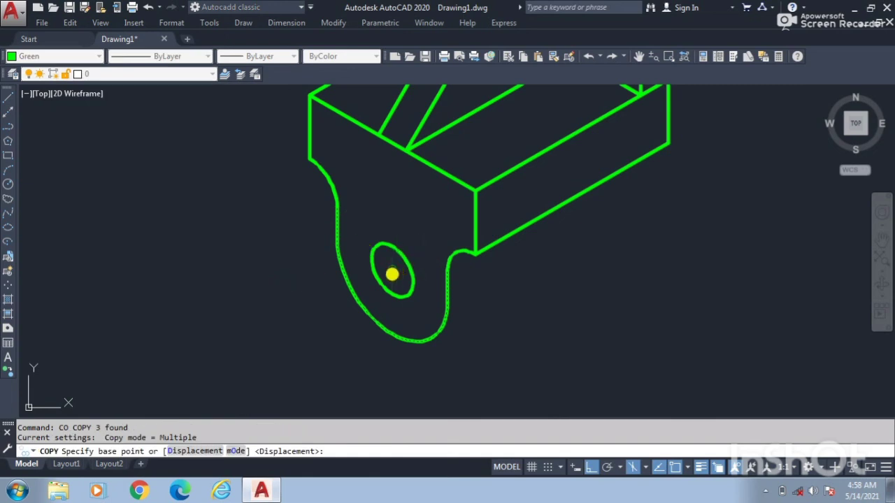
left_click(391, 274)
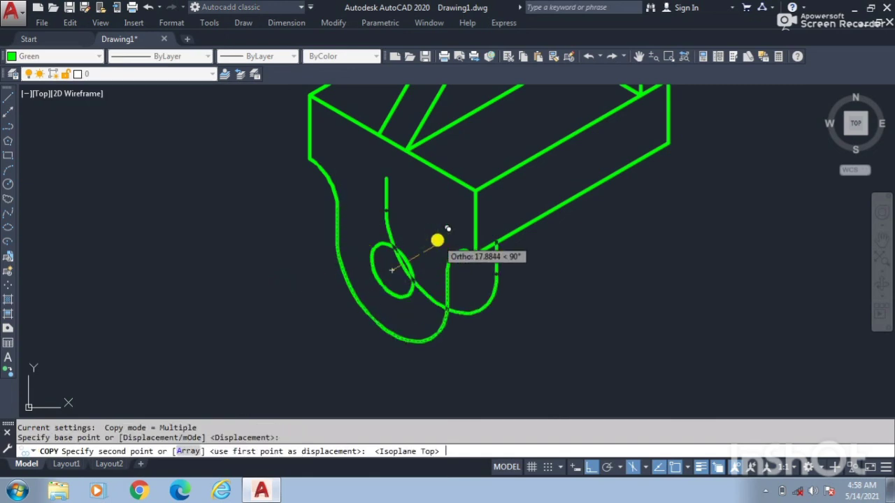
type("20")
key("Return")
key("Return")
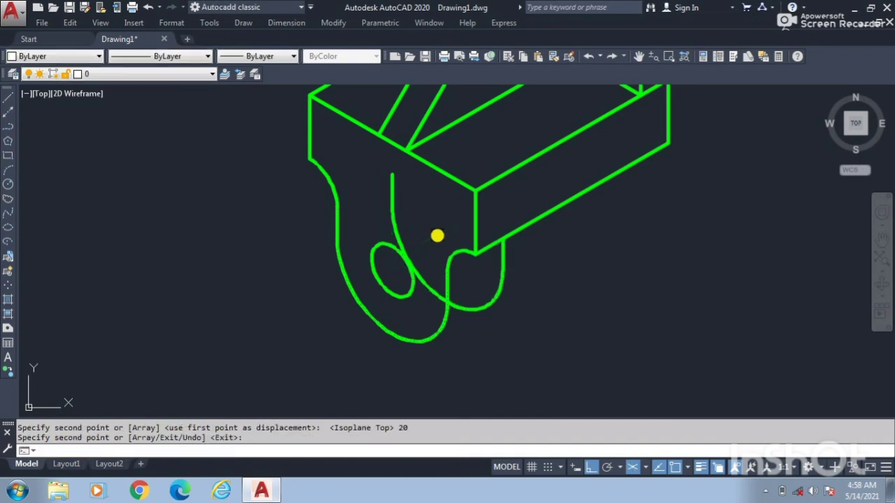
Trim the part of the copied arc lying behind the lug's front face and delete the leftover copied vertical line
middle_click_drag(436, 236, 426, 204)
type("tr")
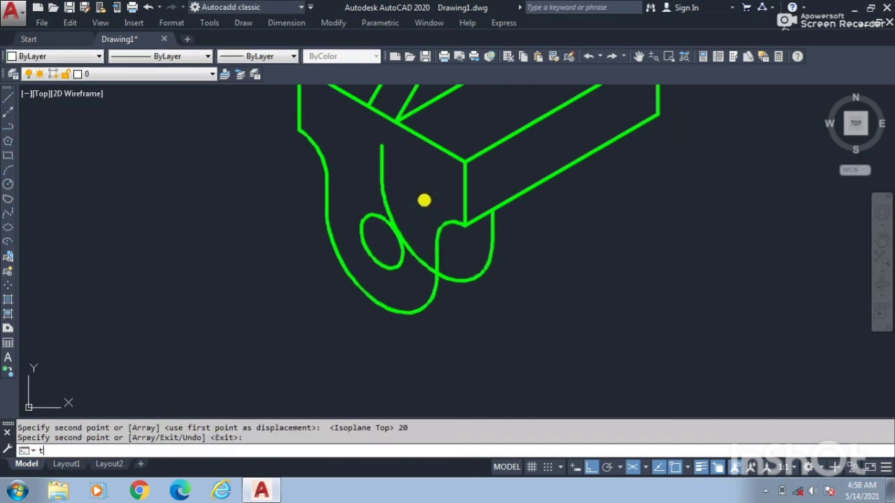
key("Return")
key("Return")
left_click(382, 155)
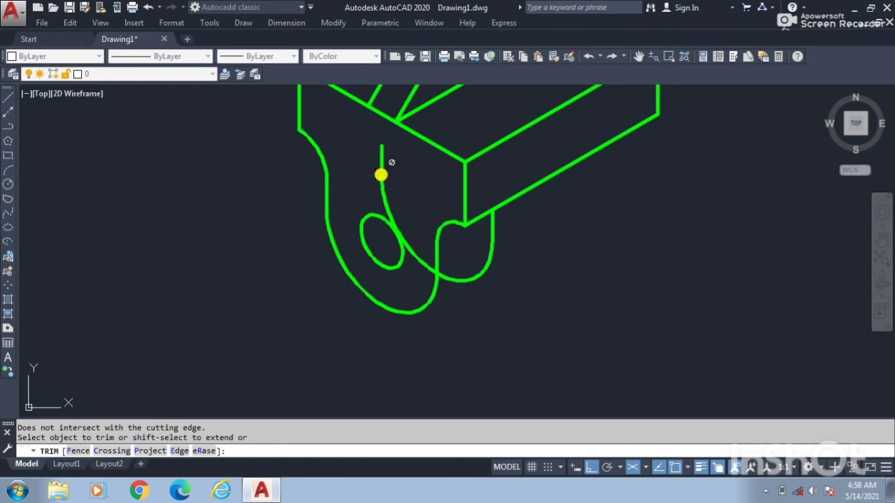
left_click(381, 198)
key("Return")
left_click(381, 158)
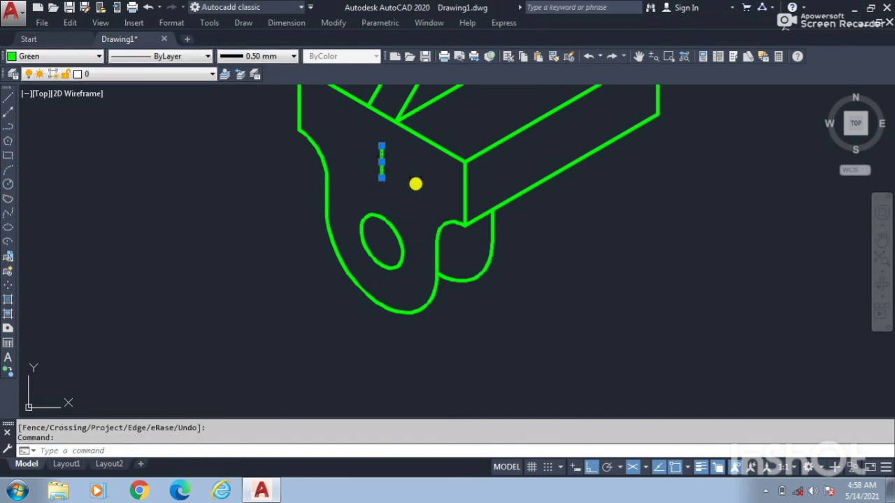
key("Delete")
type("l")
key("Return")
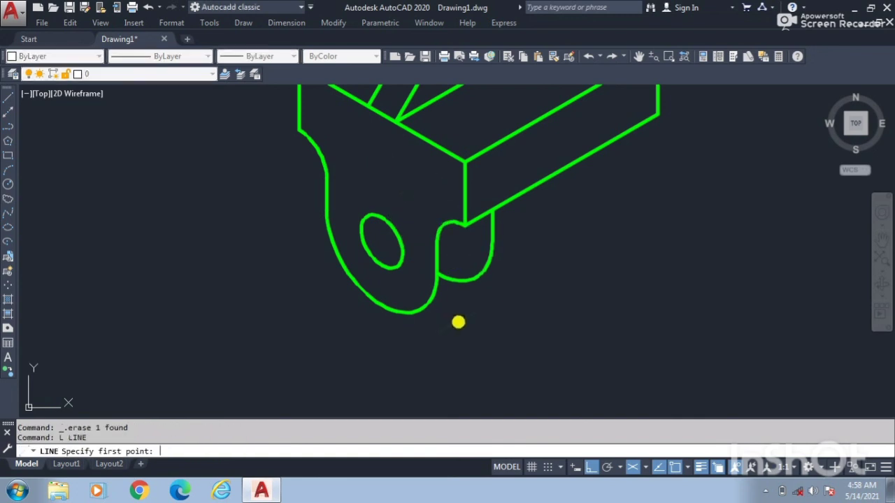
left_click(419, 311)
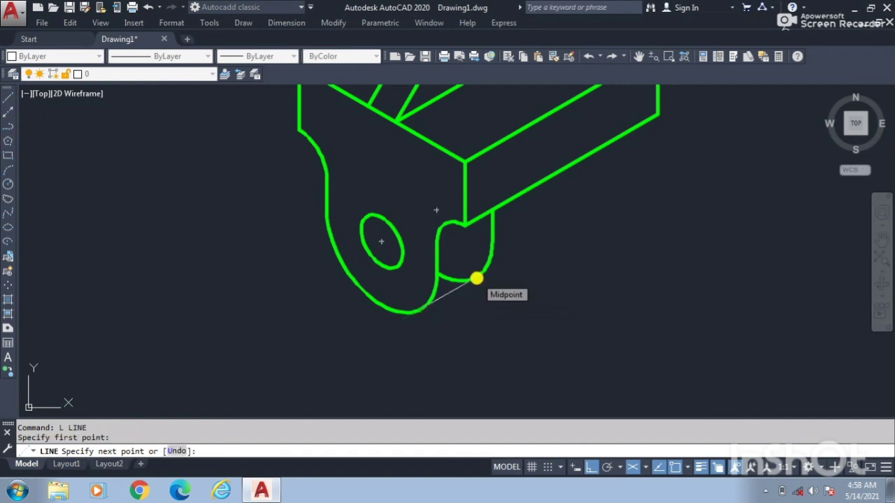
key("Escape")
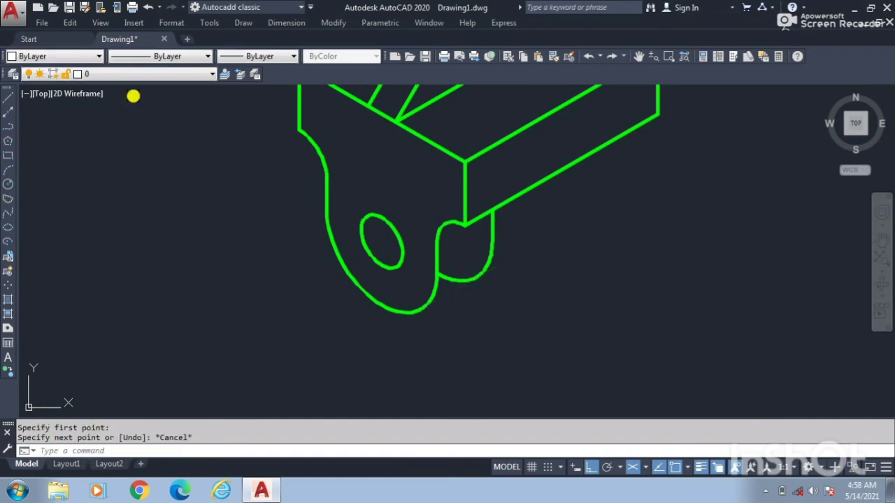
Set the current drawing colour to Green and the current lineweight to 0.50 mm
left_click(77, 57)
left_click(66, 111)
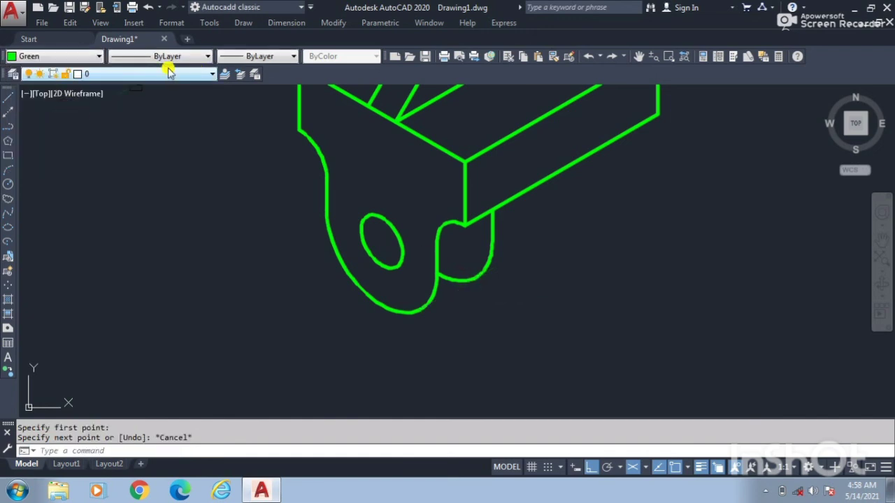
left_click(231, 57)
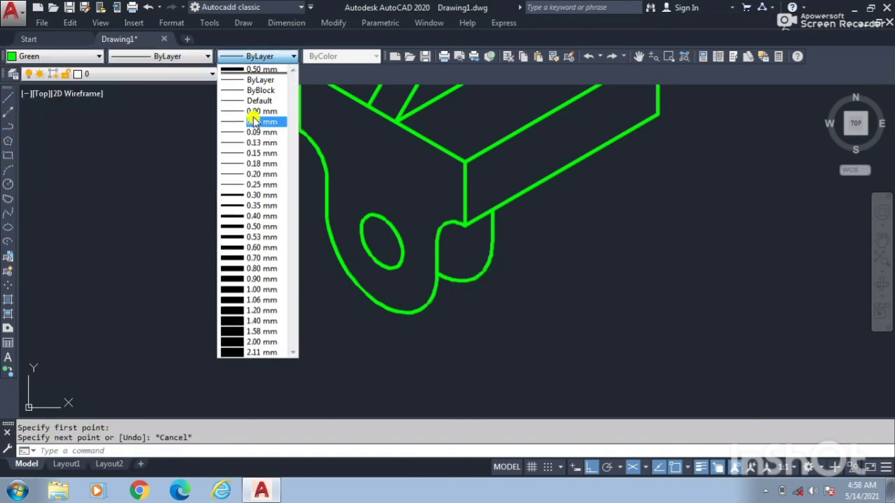
left_click(250, 226)
Draw the slanted lower edge line joining the lug's front rounded arc to the copied rear arc
type("l")
key("Return")
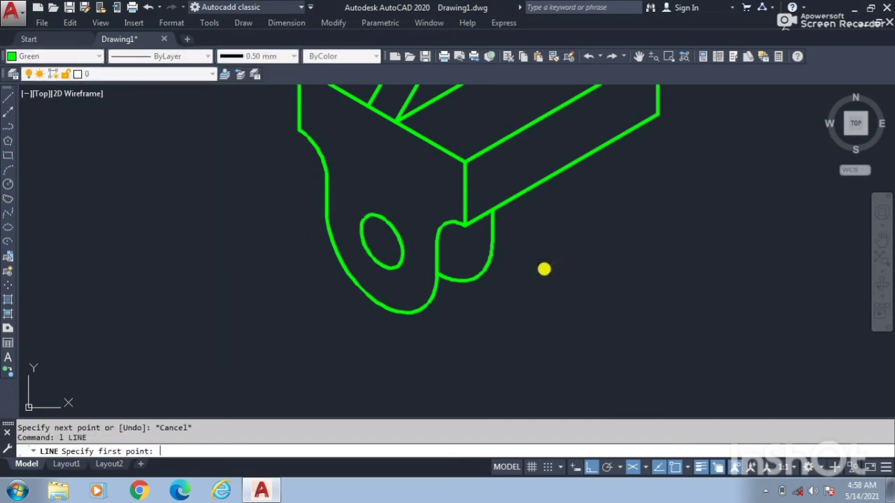
left_click(418, 312)
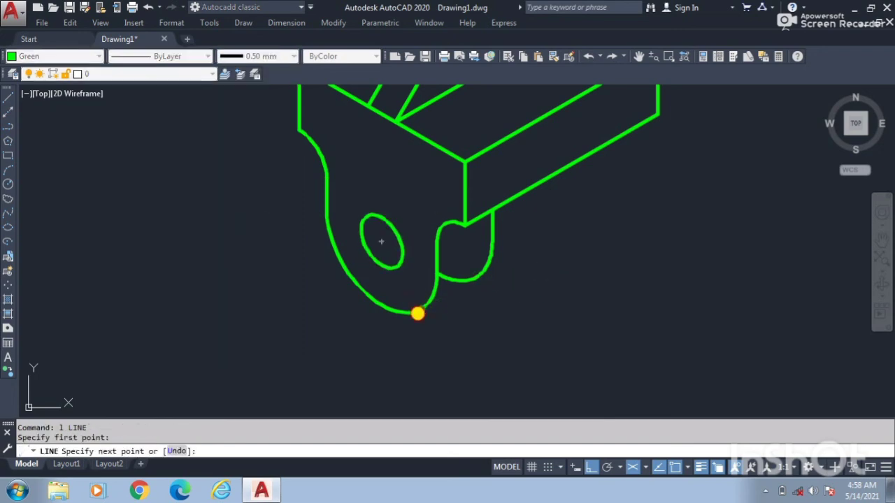
left_click(481, 277)
key("Return")
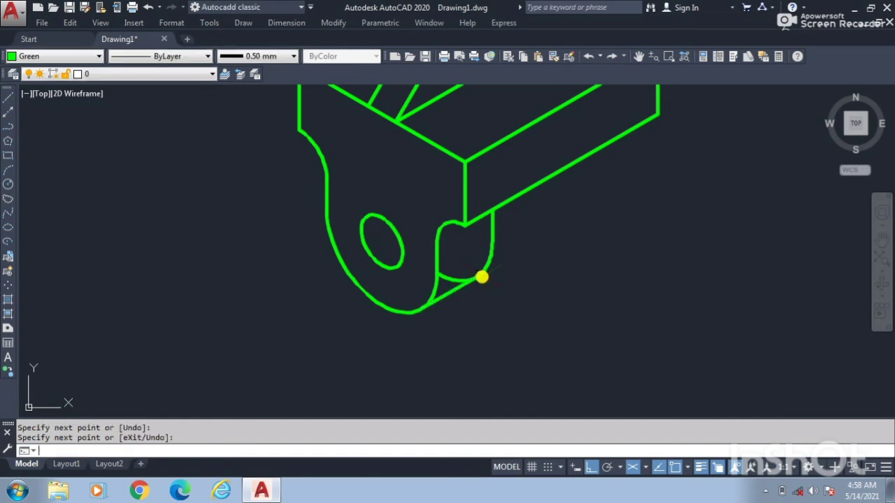
Trim the rear arc portion between the lug's front outline and the new edge line, and bring the whole bracket into view
type("tr")
key("Return")
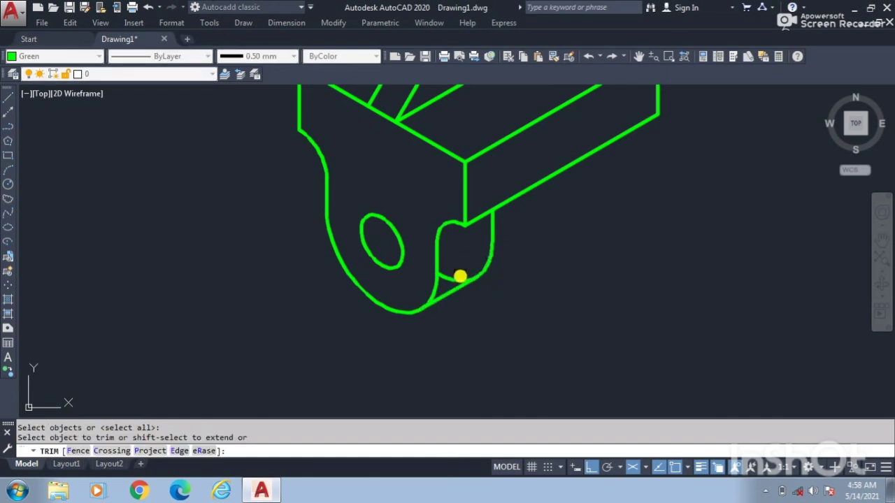
key("Escape")
scroll(465, 273, "down", 2)
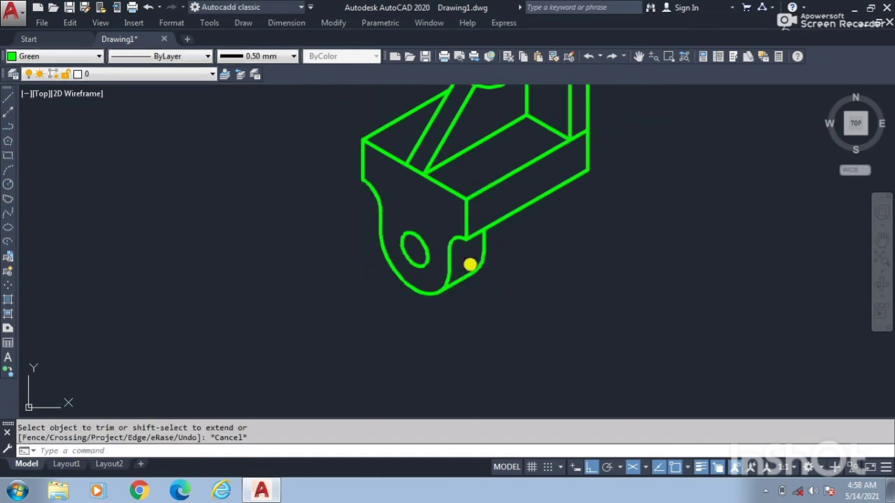
mouse_move(504, 289)
middle_mouse_down()
mouse_move(499, 312)
mouse_move(513, 326)
mouse_move(503, 317)
middle_mouse_up()
scroll(520, 310, "down", 2)
middle_click_drag(499, 260, 478, 265)
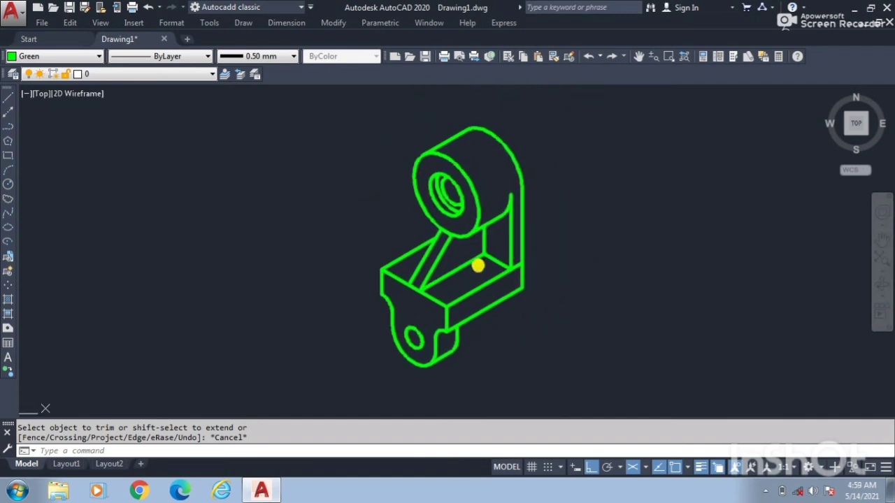